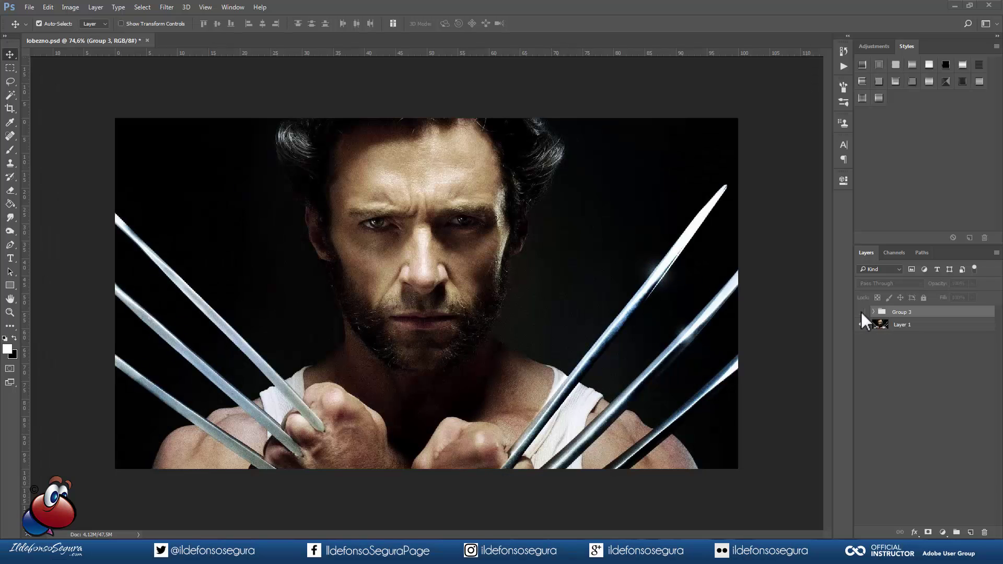
# - Turn on Group 3's visibility to reveal the finished red and cyan graded Wolverine image
pyautogui.click(862, 311)
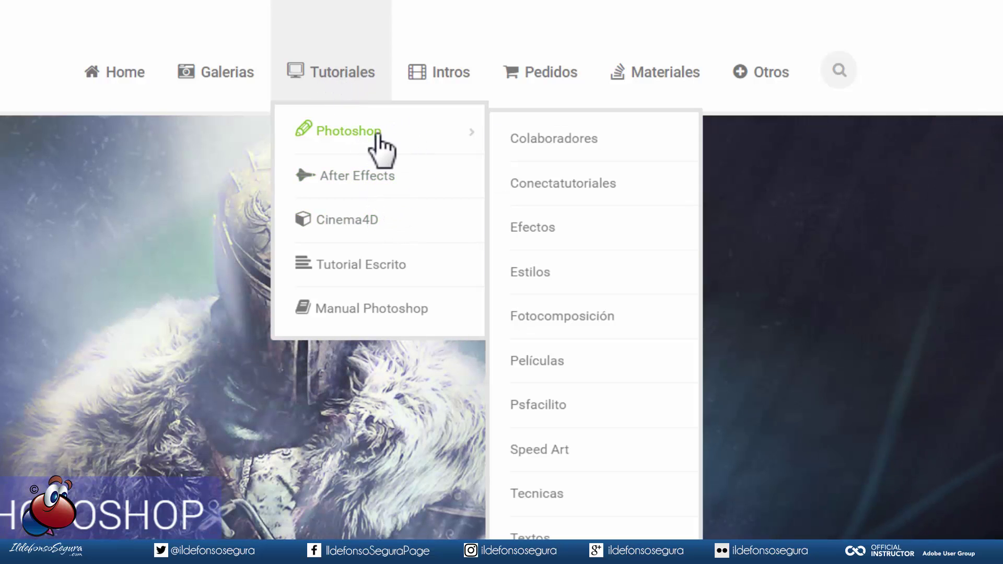
pyautogui.moveTo(774, 101)
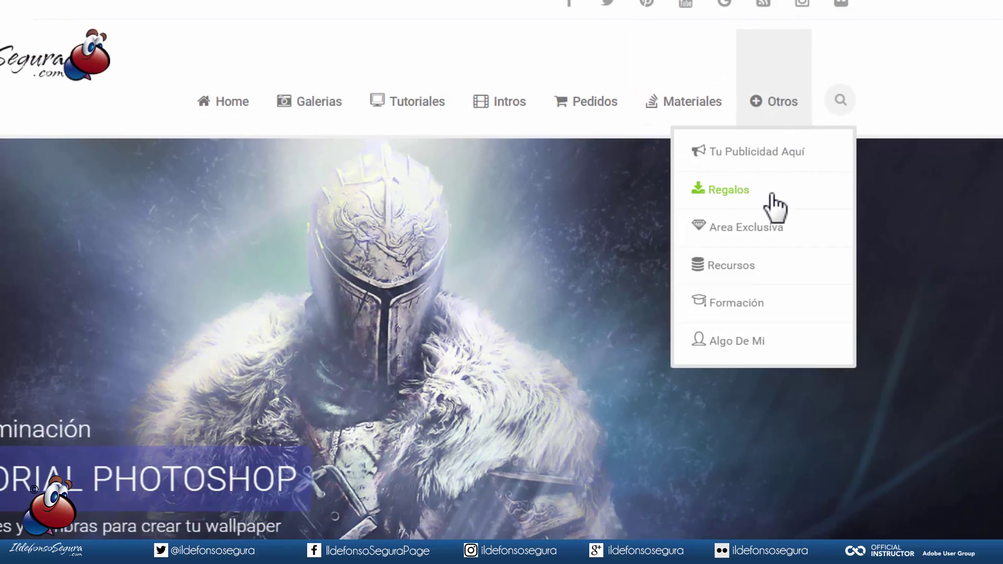
pyautogui.scroll(-5, 1000, 125)
pyautogui.scroll(-5, 1001, 222)
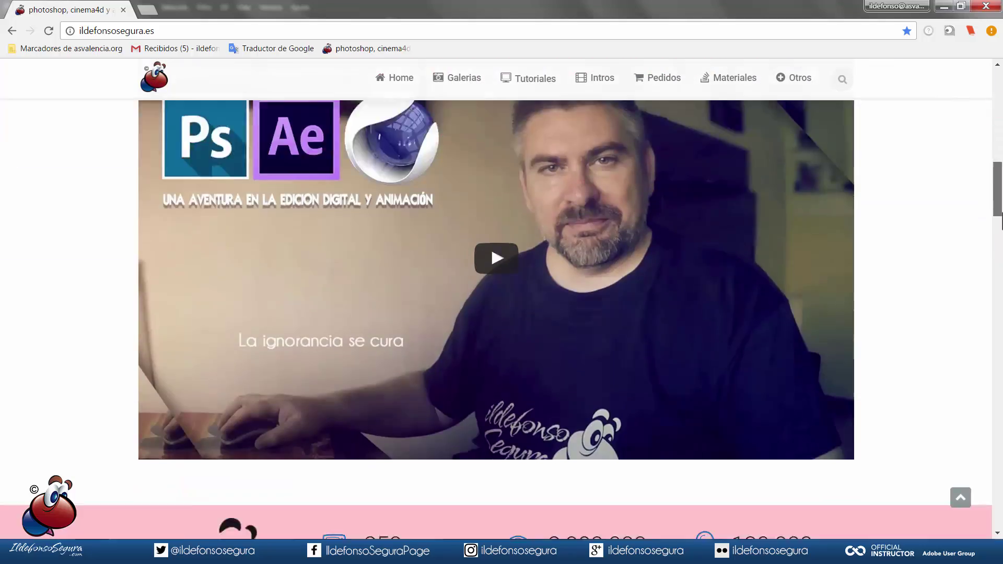
pyautogui.scroll(-7, 1001, 222)
pyautogui.scroll(-5, 1001, 222)
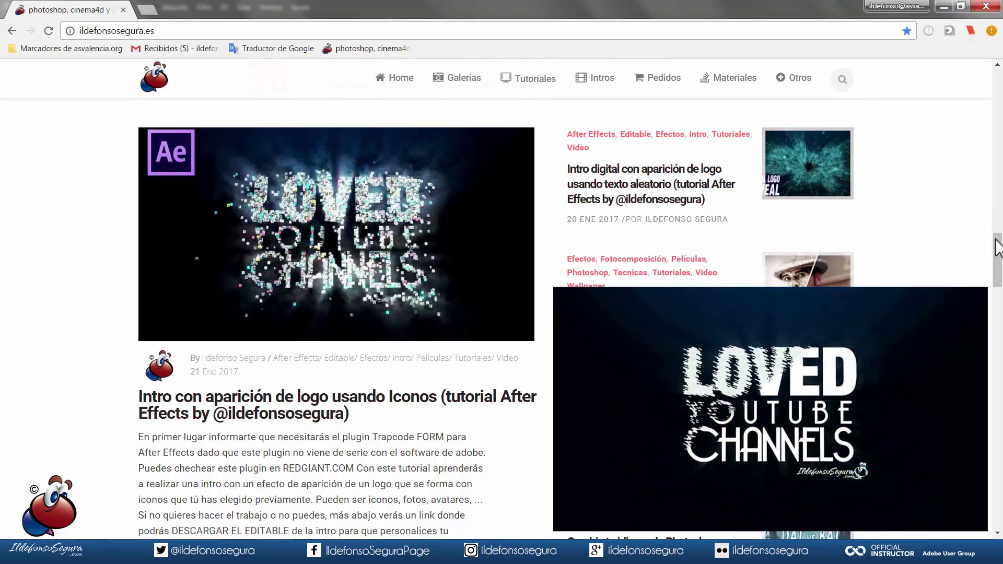
pyautogui.moveTo(997, 245); pyautogui.dragTo(998, 80)
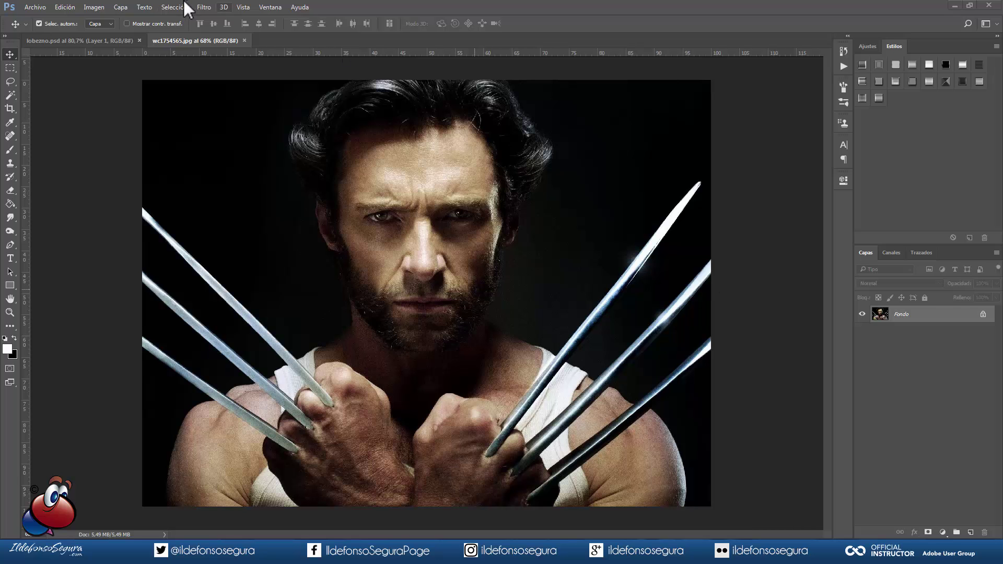
pyautogui.click(94, 6)
pyautogui.click(127, 98)
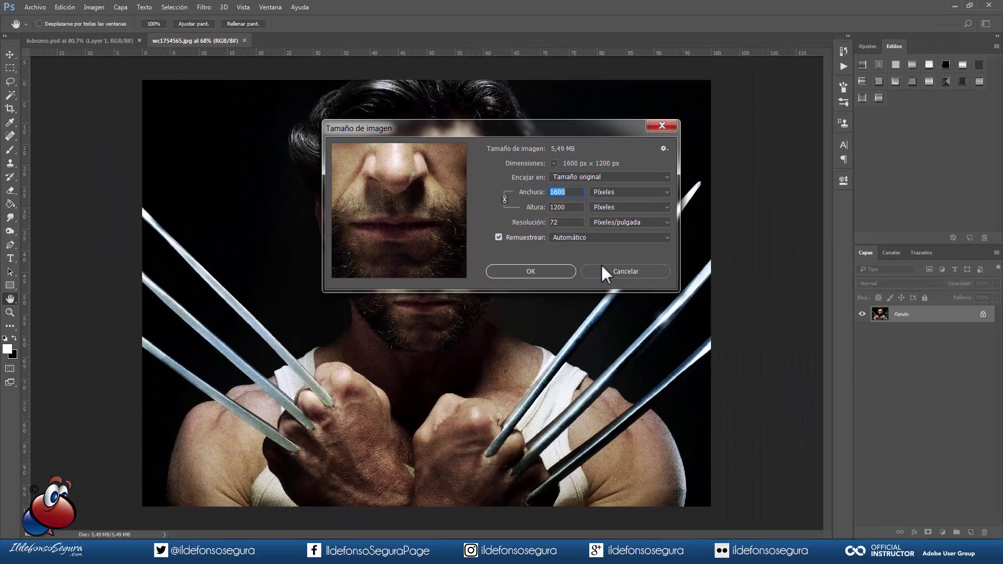
pyautogui.click(610, 269)
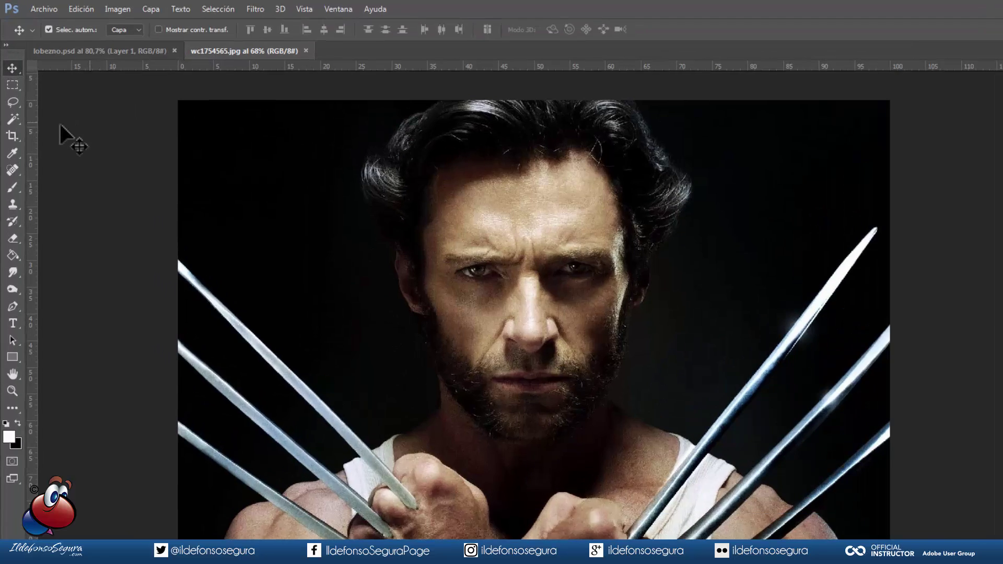
# - Crop the photo freehand, trimming above the hair and below the fists to about 80.6% height
pyautogui.press('c')
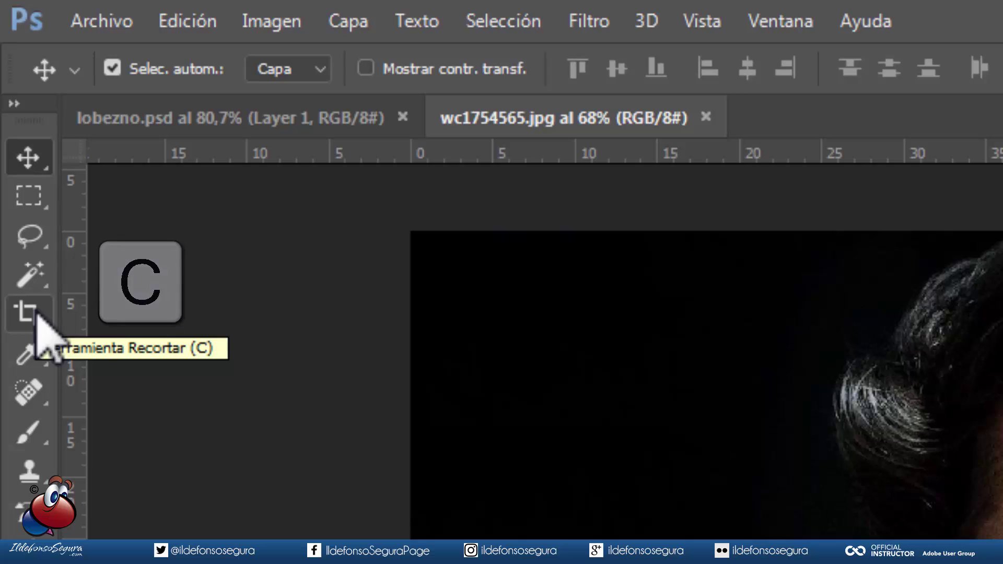
pyautogui.click(36, 313)
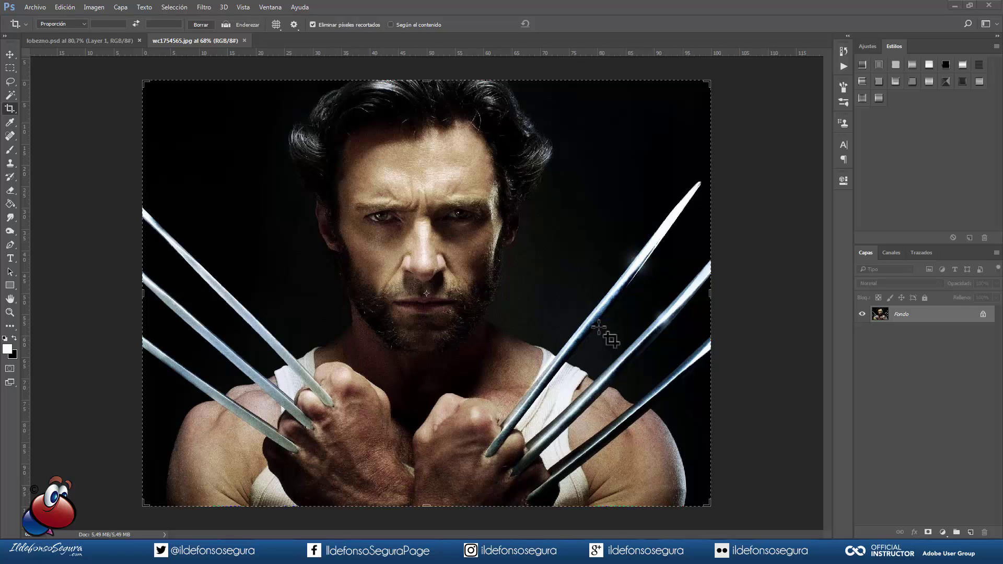
pyautogui.click(141, 83)
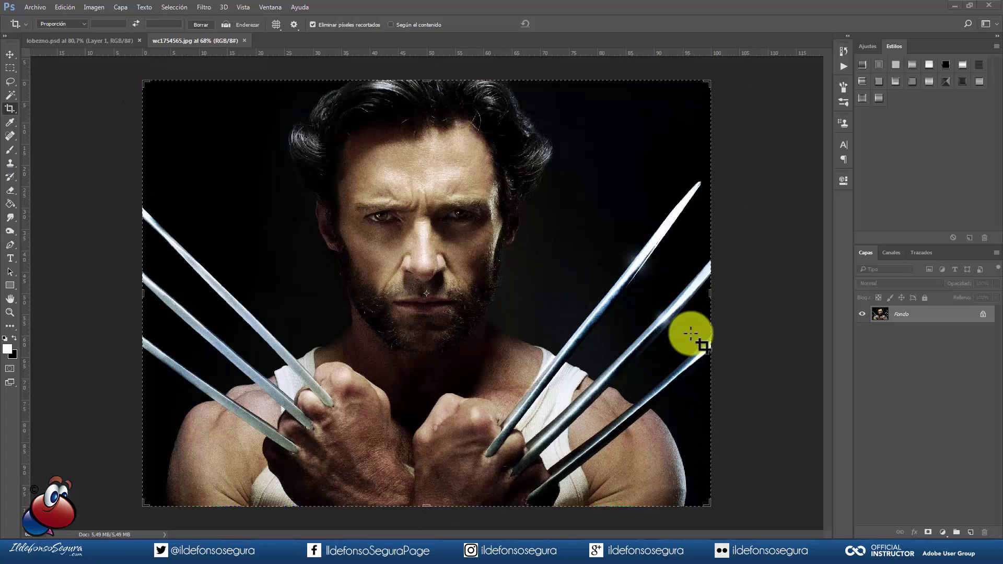
pyautogui.moveTo(140, 286); pyautogui.dragTo(141, 161)
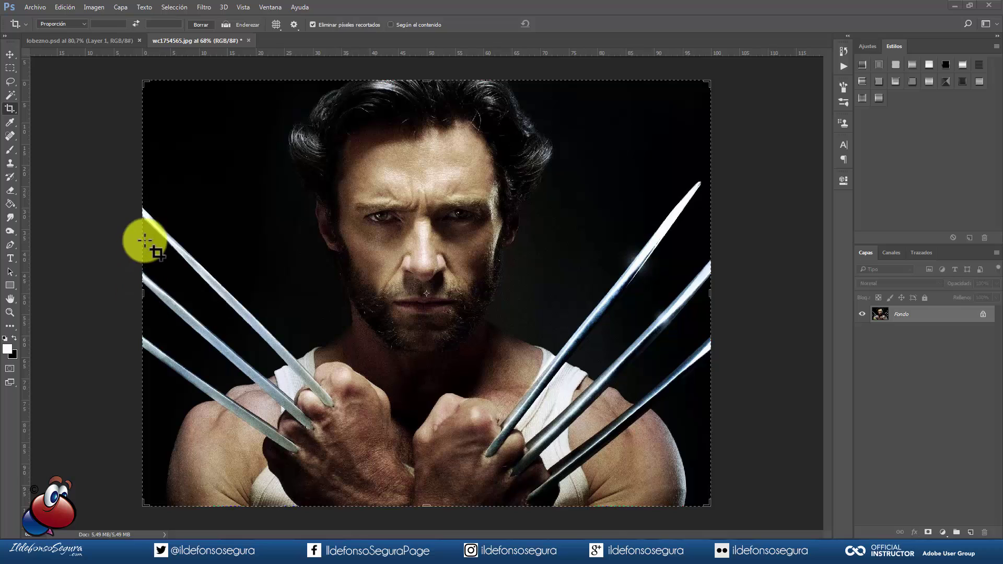
pyautogui.click(429, 83)
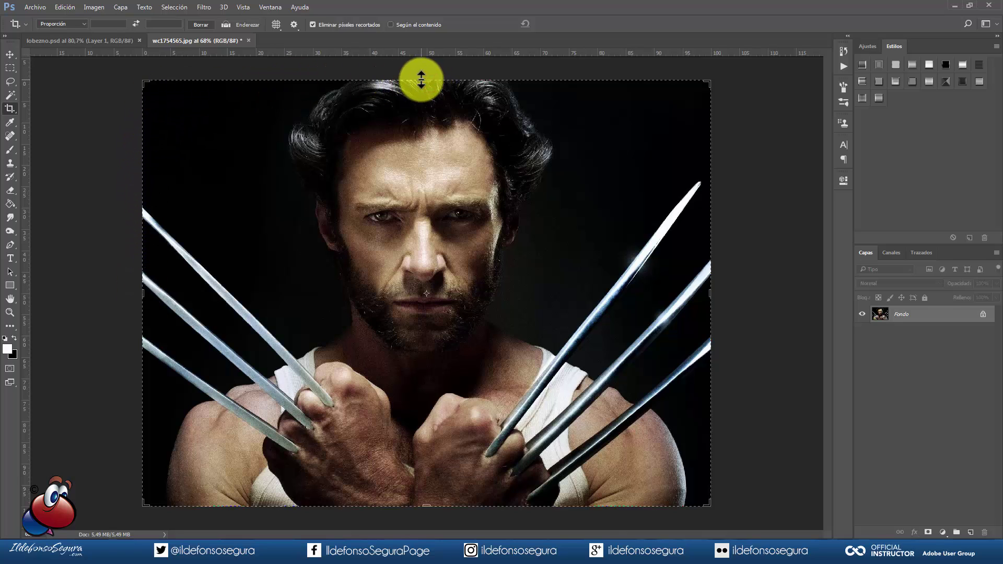
pyautogui.moveTo(426, 79); pyautogui.dragTo(424, 99)
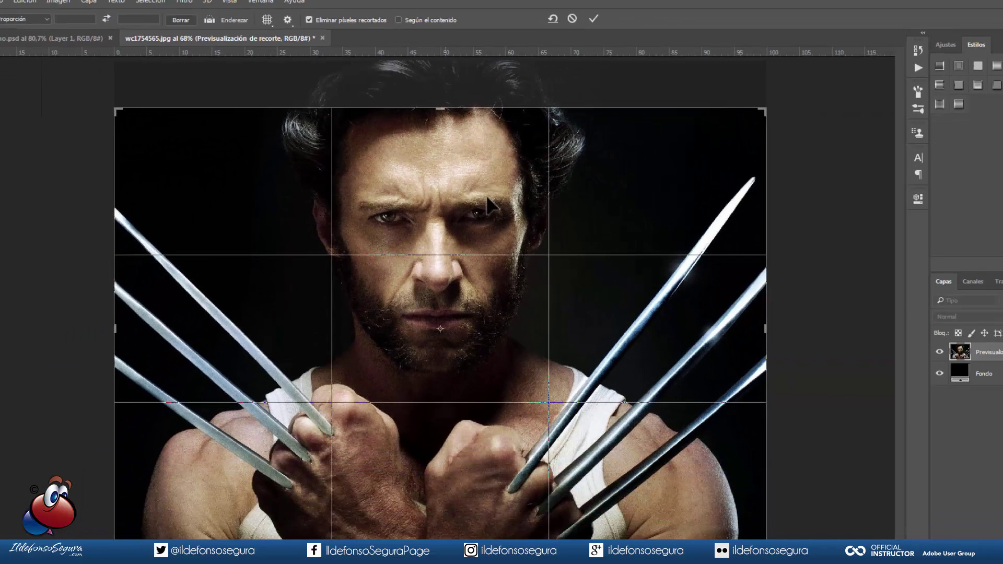
pyautogui.click(427, 486)
pyautogui.moveTo(426, 485); pyautogui.dragTo(432, 467)
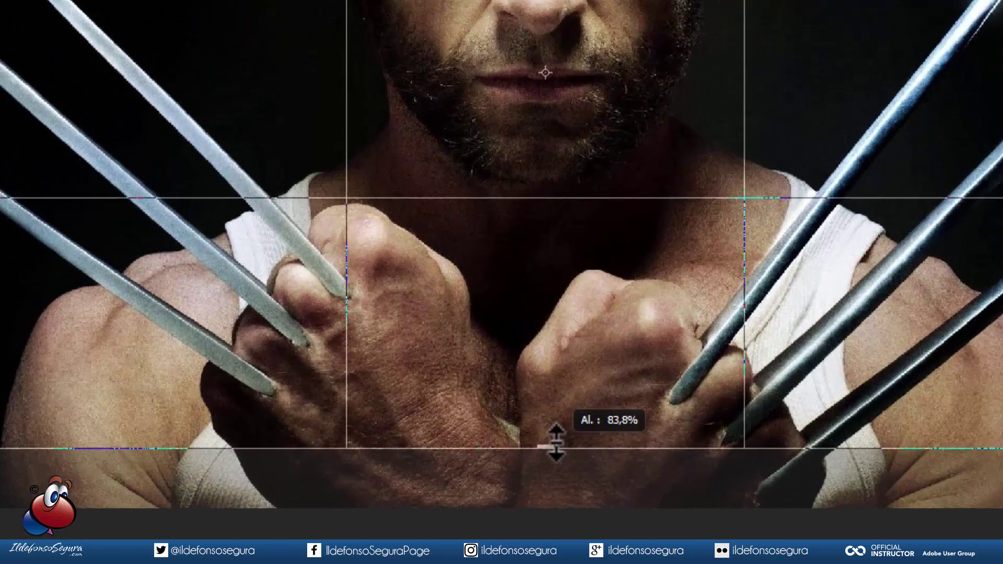
pyautogui.moveTo(556, 441); pyautogui.dragTo(591, 423)
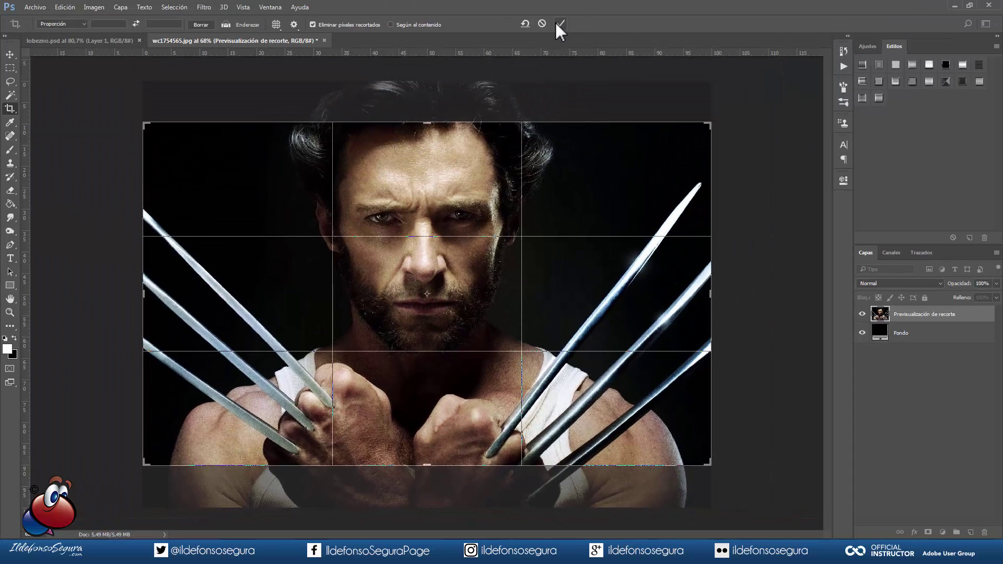
pyautogui.click(559, 24)
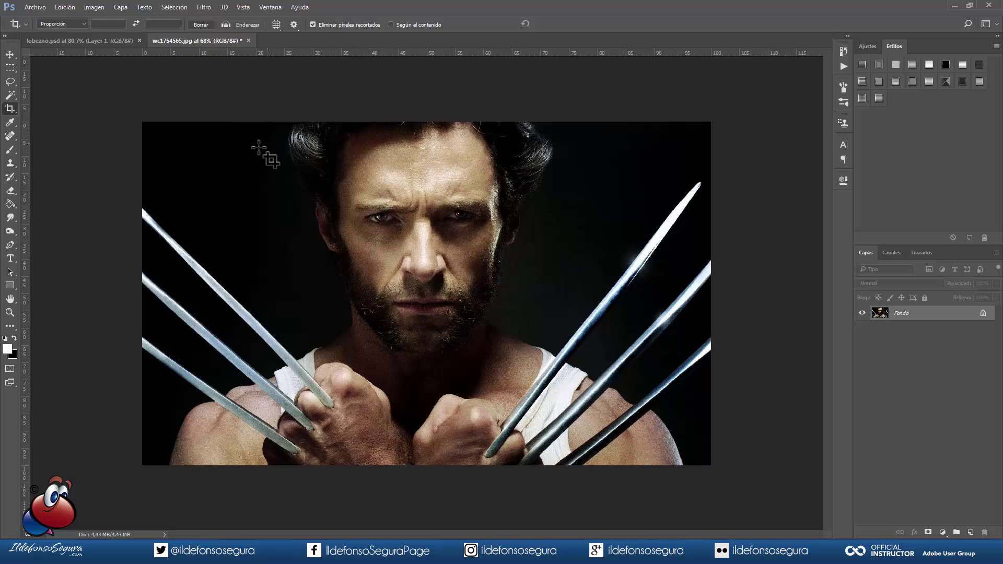
# - Check that the cropped image measures 1600 × 967 px, then cancel Image Size
pyautogui.click(95, 8)
pyautogui.click(152, 101)
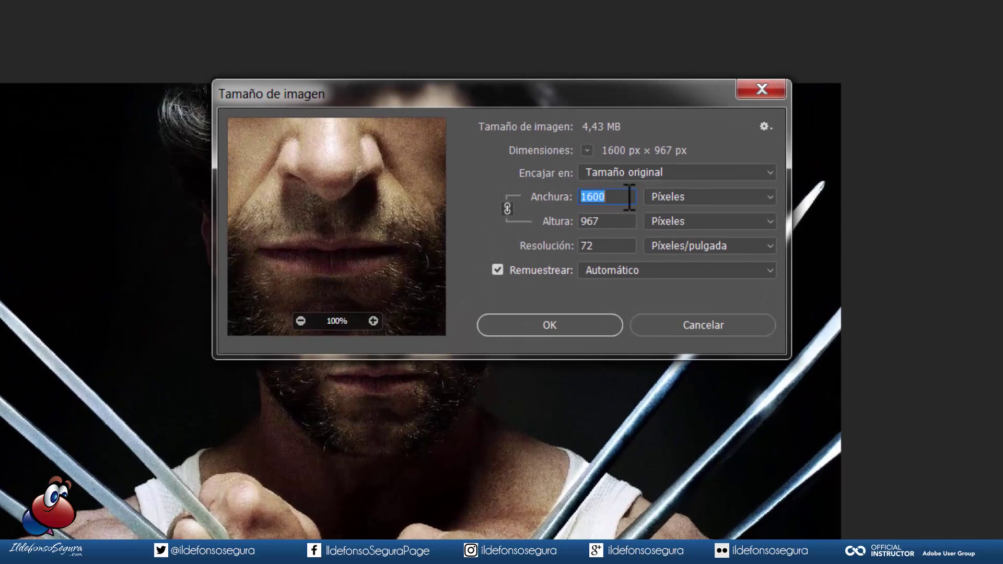
pyautogui.moveTo(625, 197); pyautogui.dragTo(567, 197)
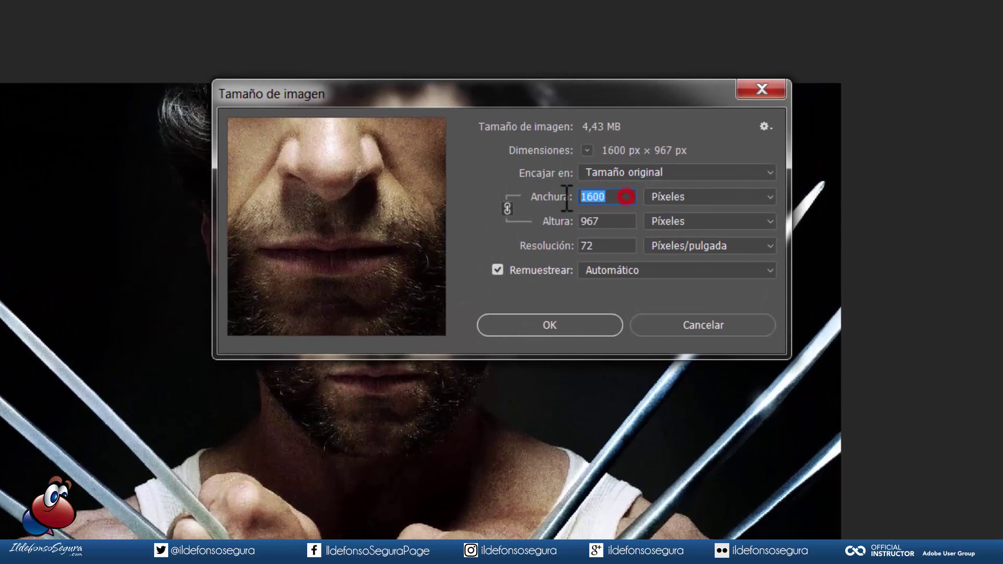
pyautogui.click(619, 221)
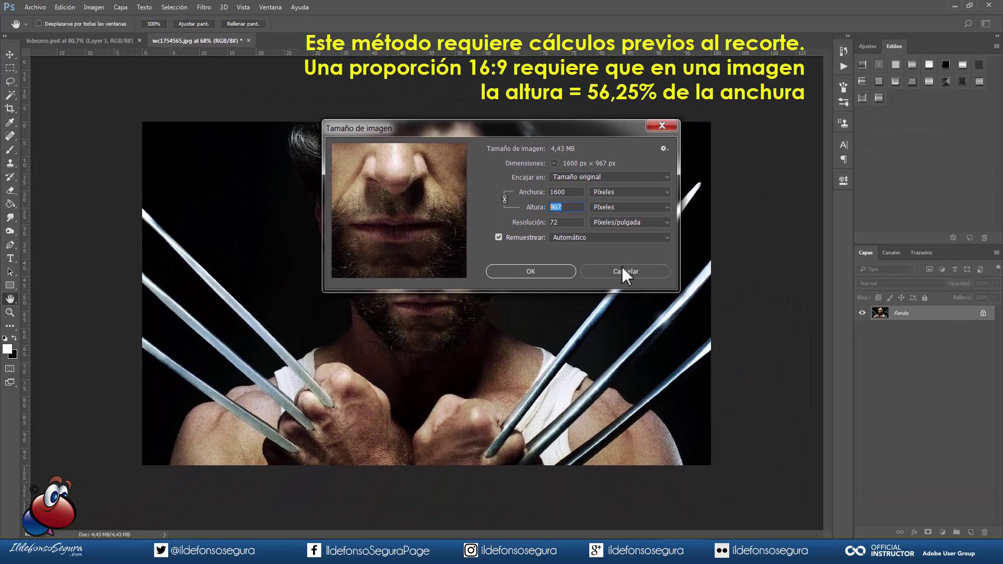
pyautogui.click(622, 269)
# - Undo the crop to restore the photo's full original height
pyautogui.press('c')
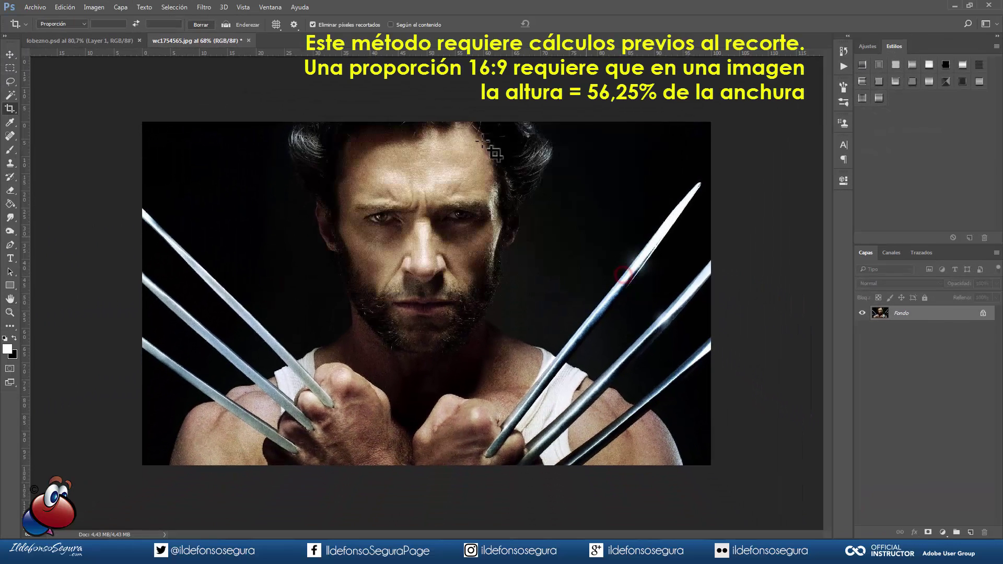
pyautogui.click(64, 7)
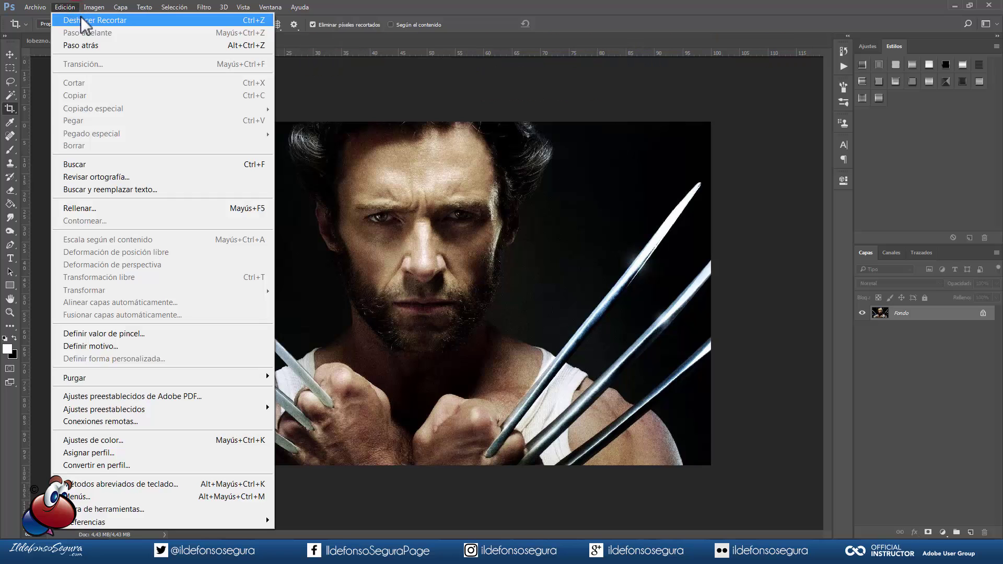
pyautogui.click(86, 18)
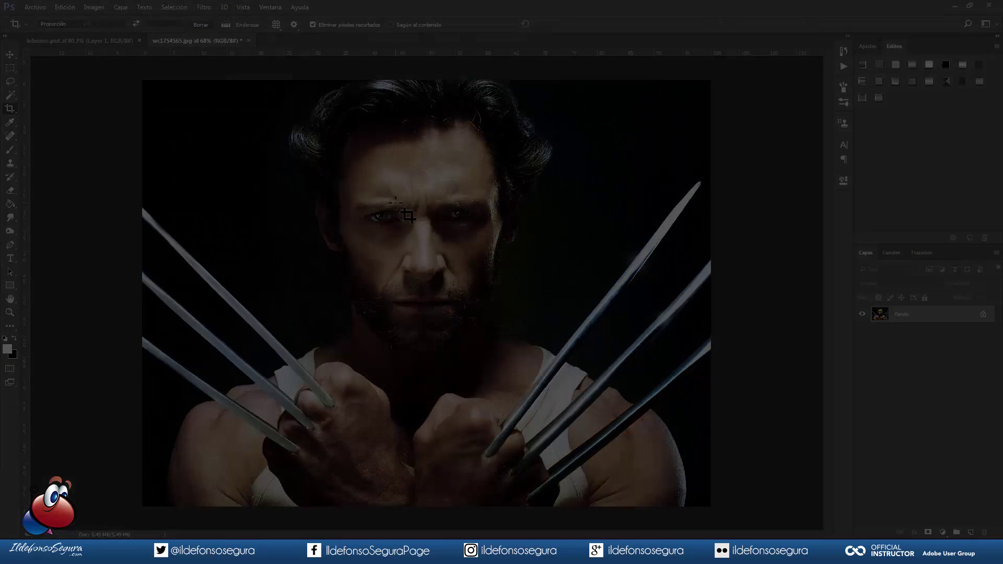
# - Crop the photo to a 16:9 ratio, framing Wolverine from the hair down to the claws
pyautogui.click(9, 54)
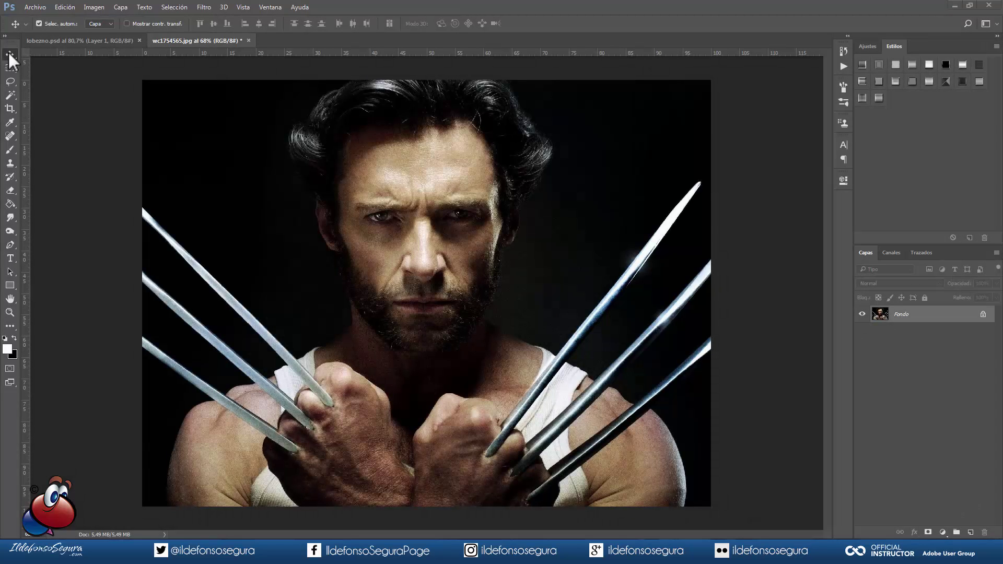
pyautogui.click(10, 108)
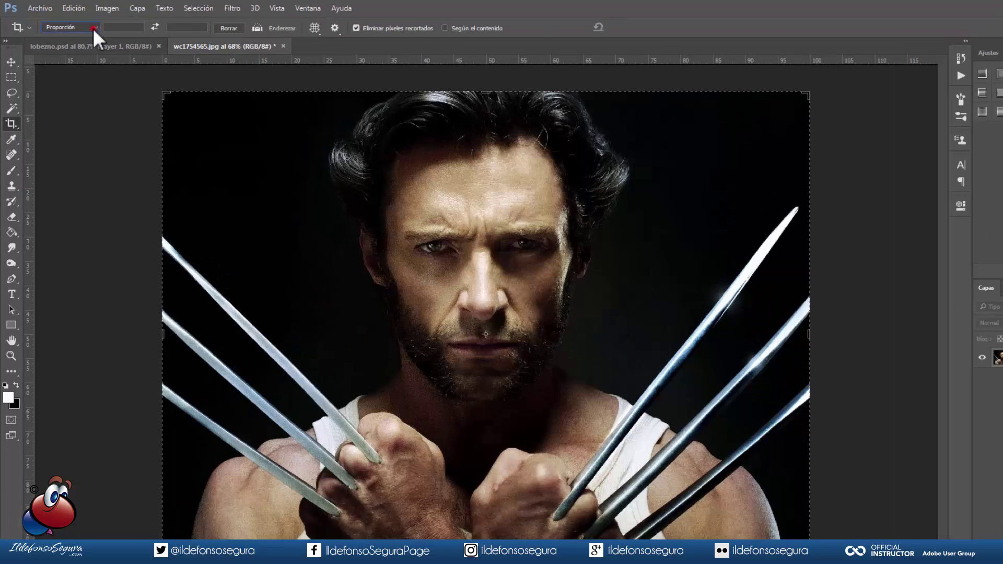
pyautogui.click(94, 28)
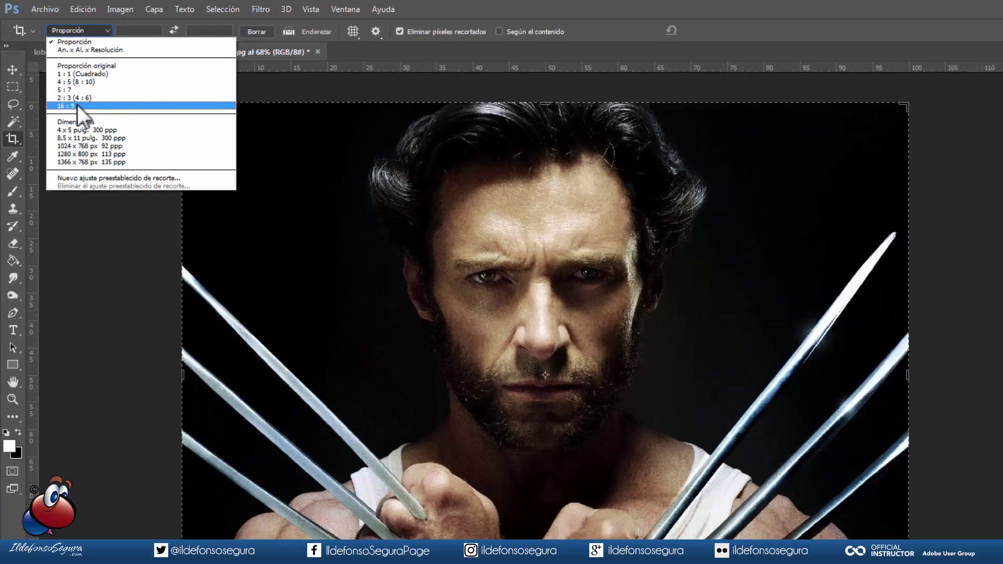
pyautogui.click(151, 197)
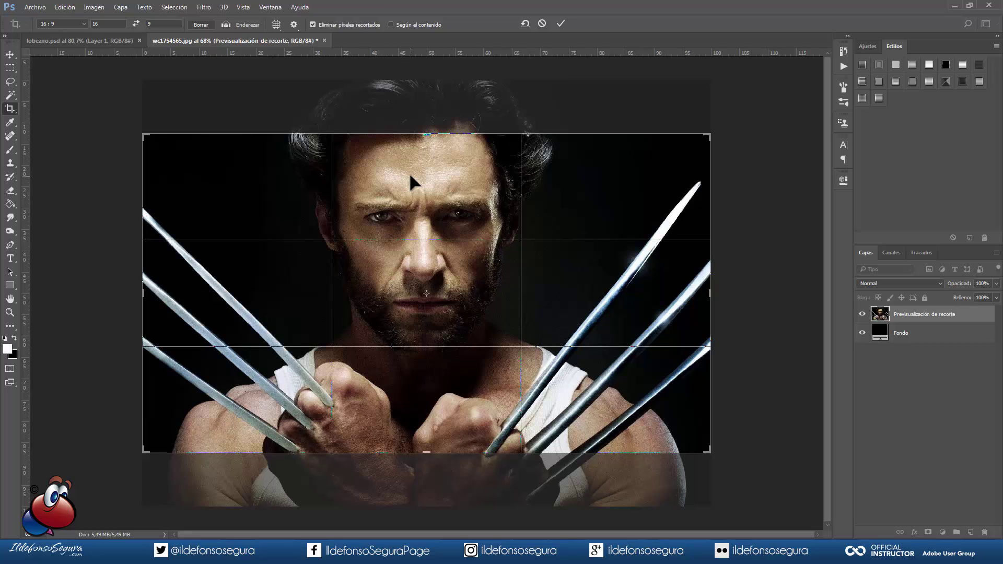
pyautogui.moveTo(410, 185); pyautogui.dragTo(409, 205)
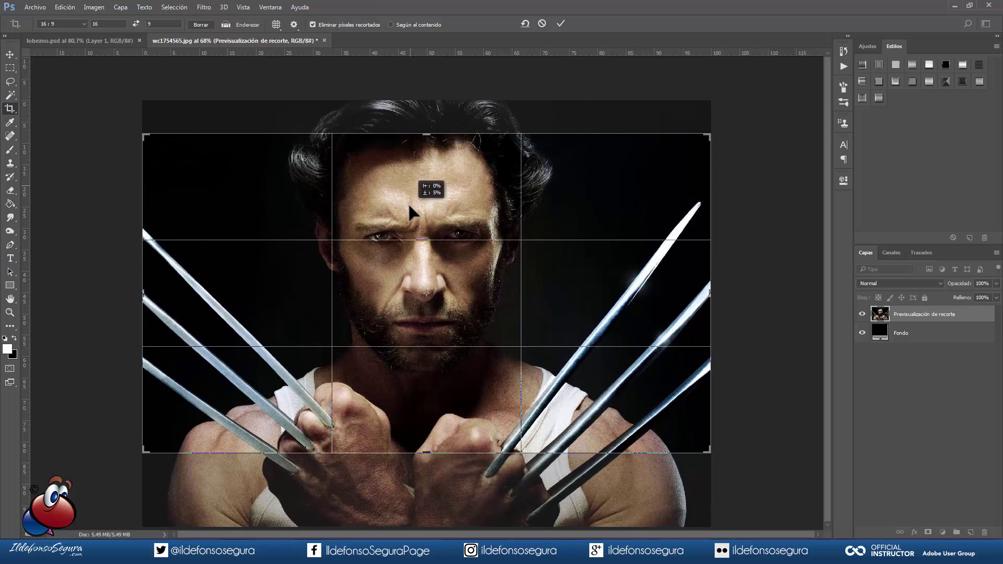
pyautogui.moveTo(409, 204); pyautogui.dragTo(410, 202)
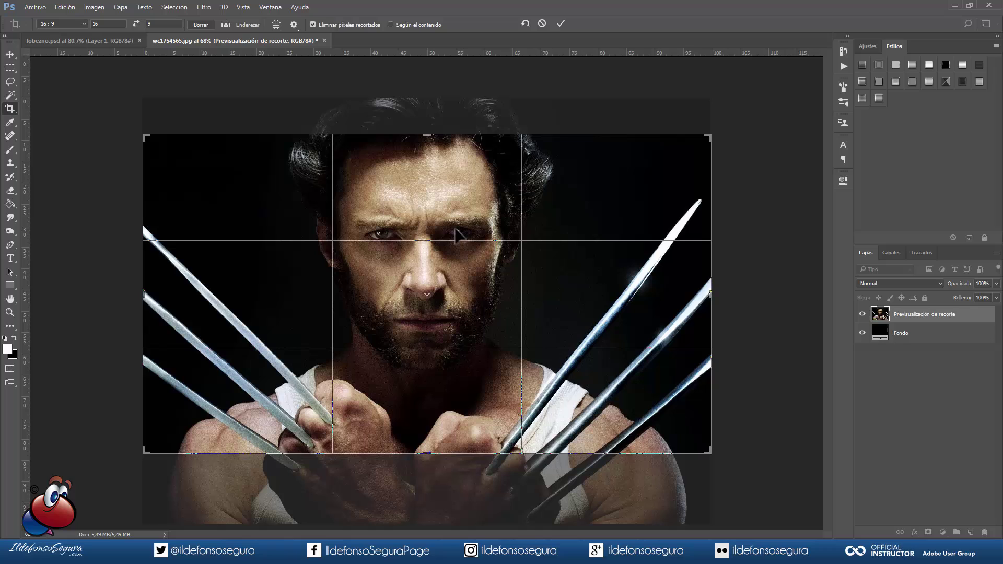
pyautogui.click(562, 22)
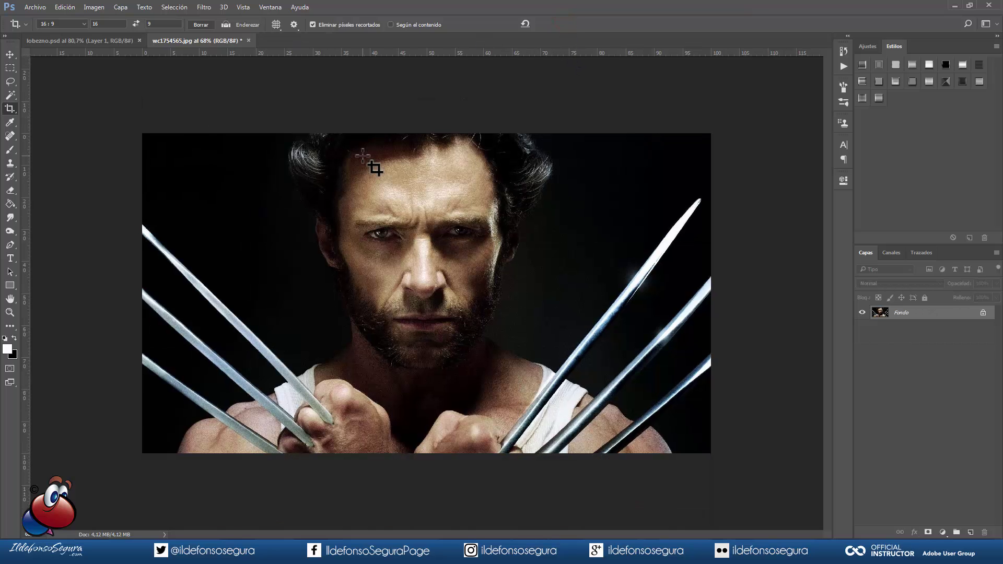
# - Confirm the image is 1600 × 900 px and duplicate Fondo into Fondo copia
pyautogui.click(88, 7)
pyautogui.click(126, 104)
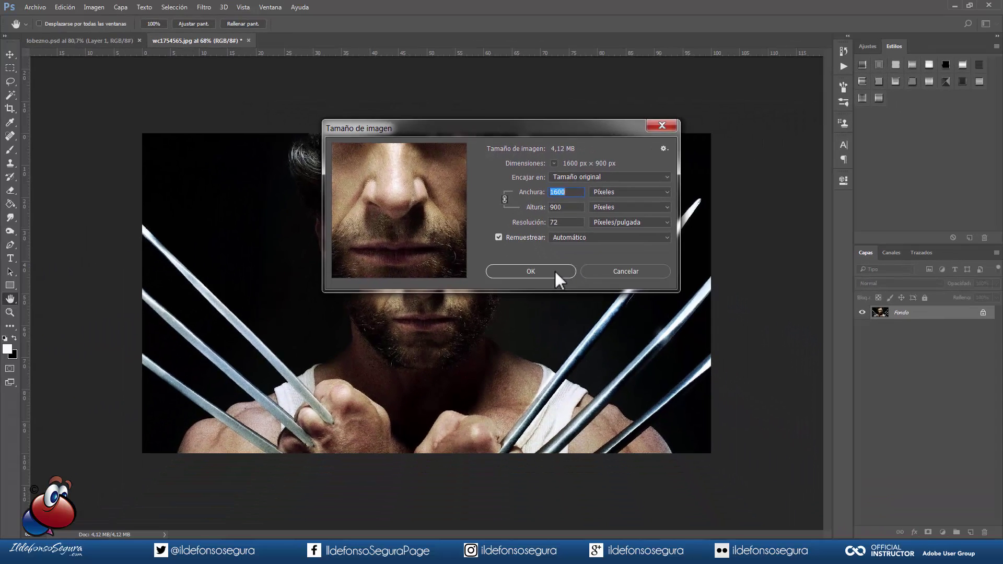
pyautogui.click(555, 271)
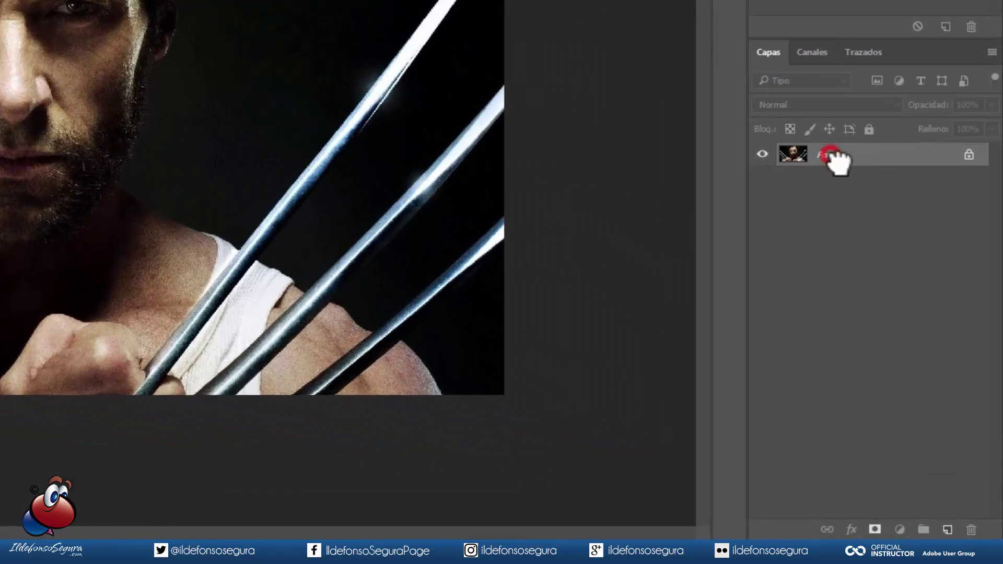
pyautogui.moveTo(912, 319)
pyautogui.mouseDown()
pyautogui.moveTo(971, 516)
pyautogui.moveTo(943, 529)
pyautogui.mouseUp()
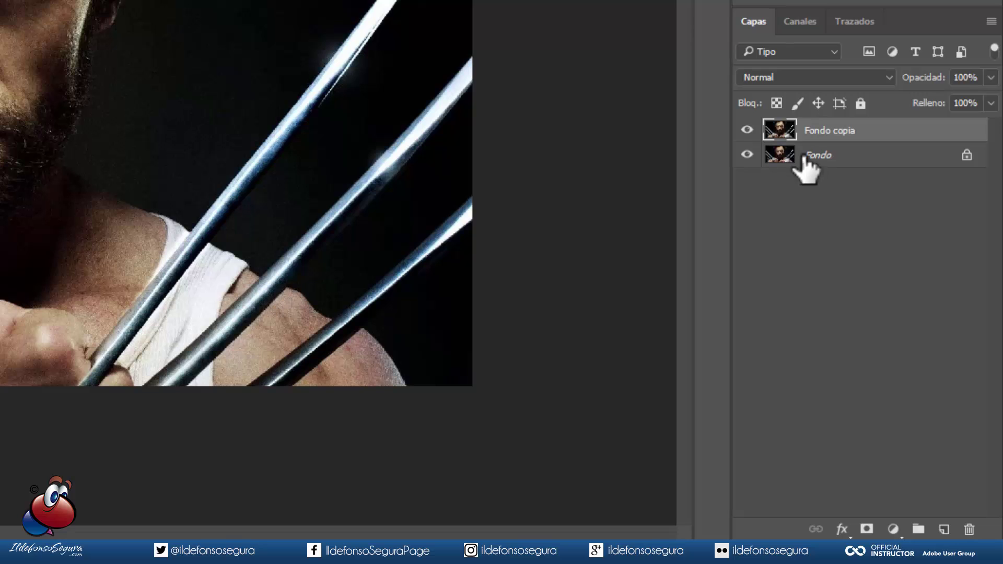
# - Add a solid colour fill layer with hex 00d2ff
pyautogui.click(893, 529)
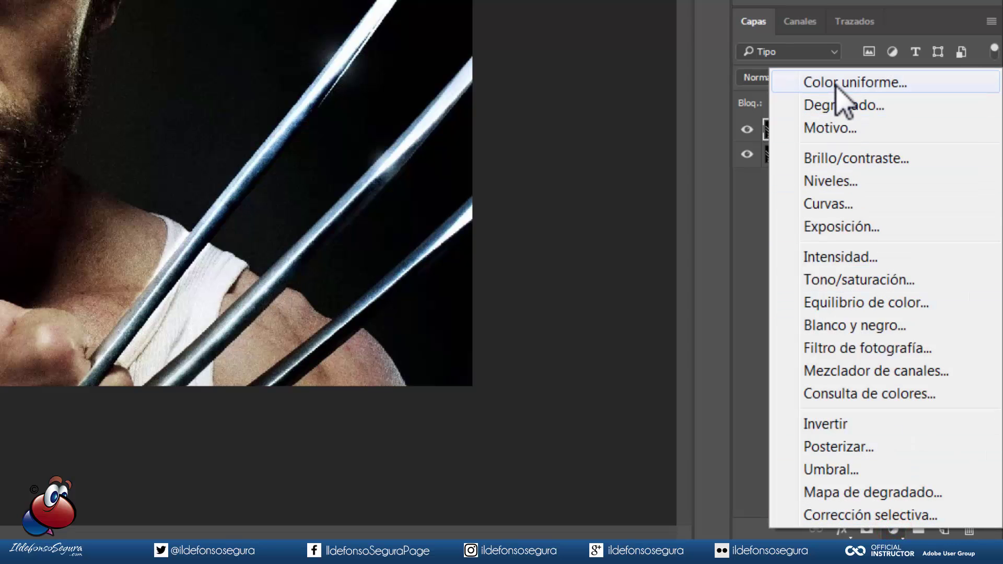
pyautogui.click(845, 83)
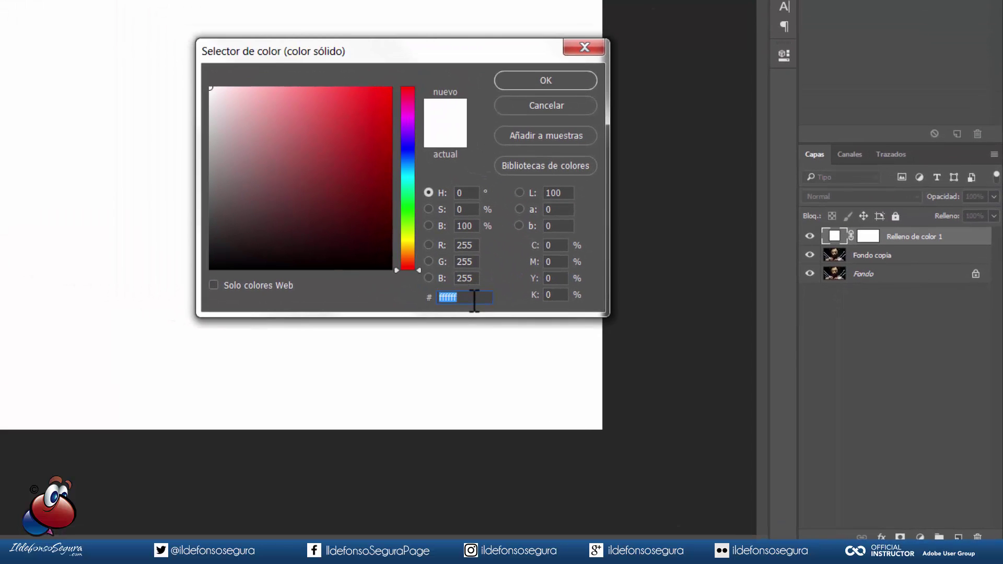
pyautogui.rightClick(473, 300)
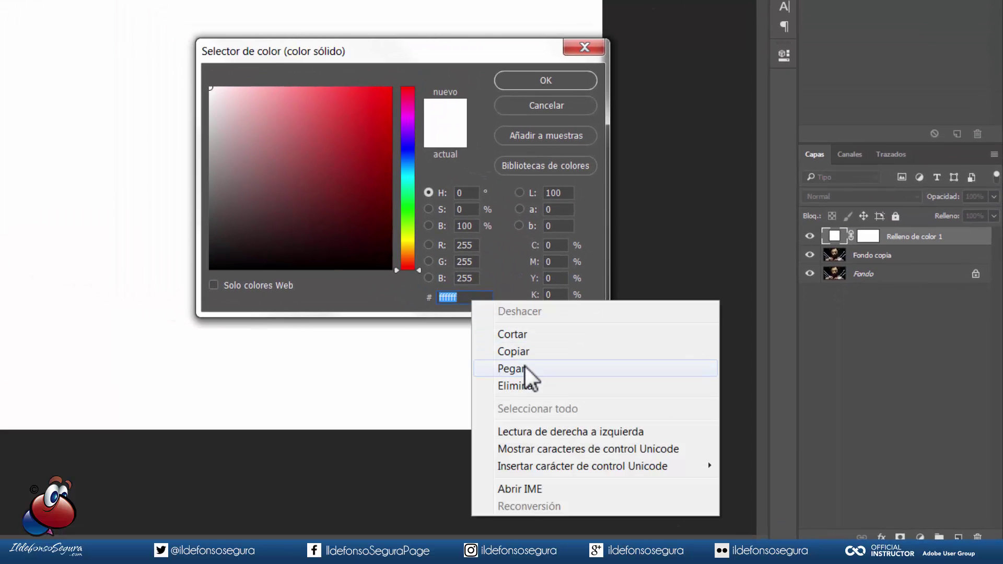
pyautogui.click(525, 376)
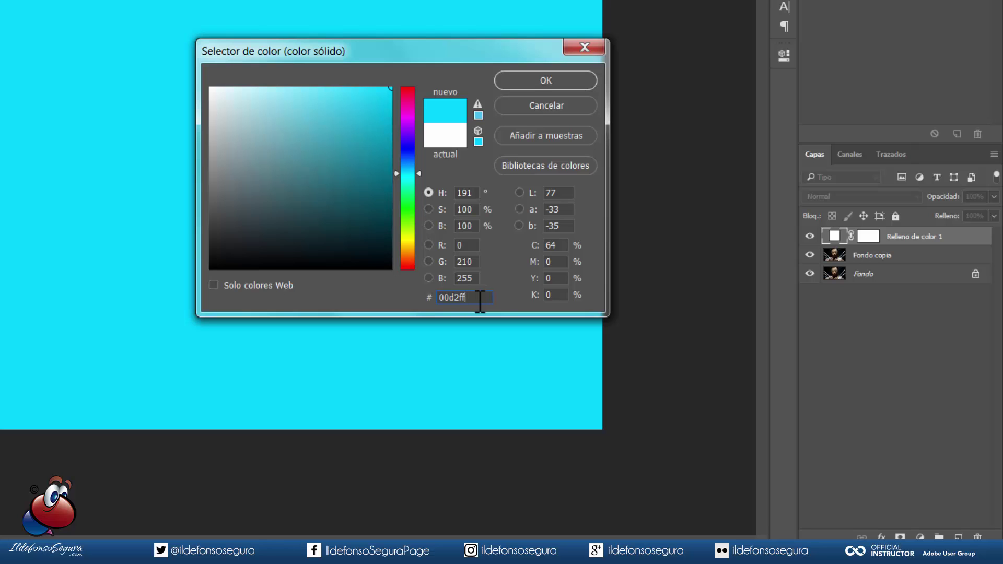
pyautogui.click(534, 78)
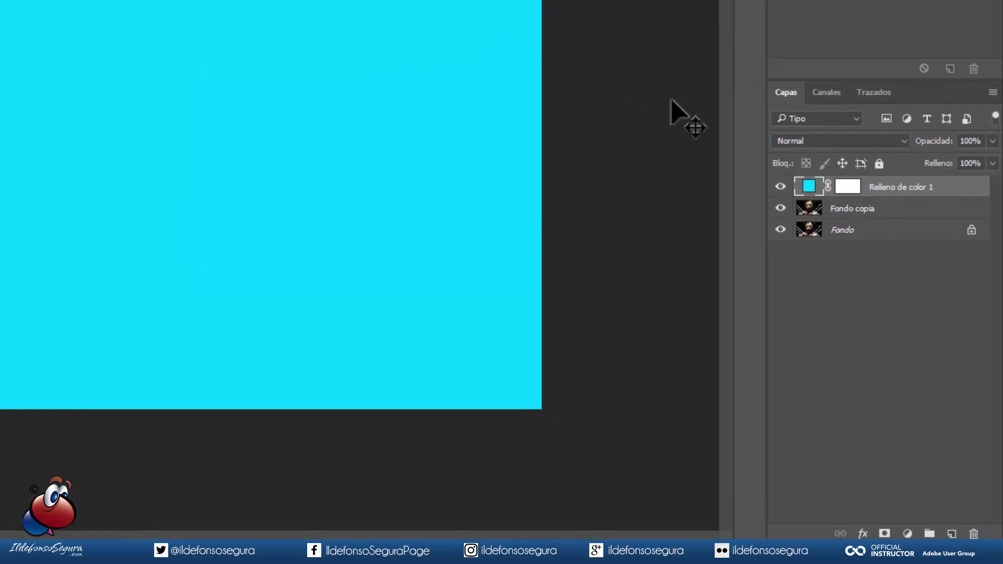
# - Duplicate the cyan fill and set the lower one to Restar, turning the photo red
pyautogui.moveTo(781, 131); pyautogui.dragTo(943, 507)
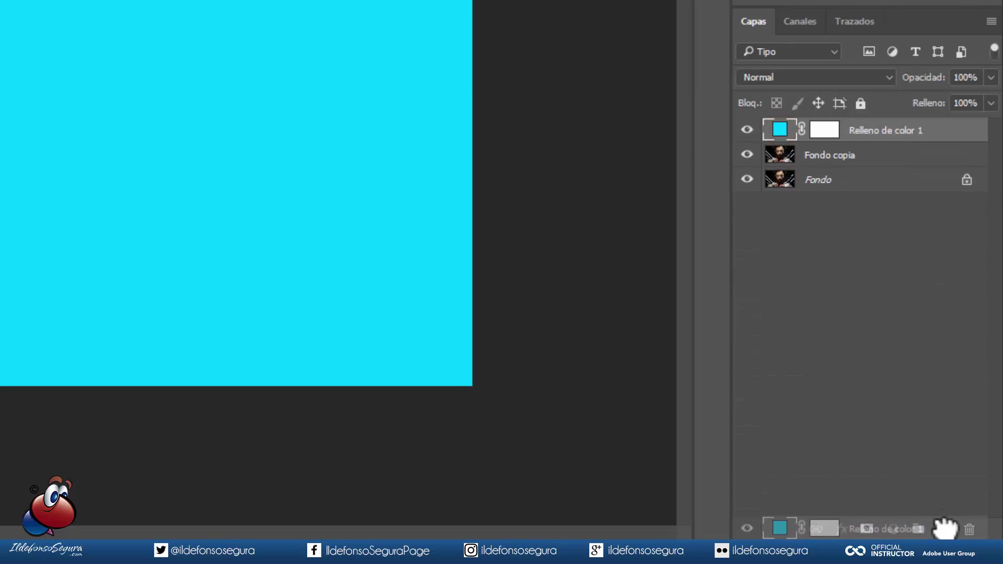
pyautogui.moveTo(943, 506); pyautogui.dragTo(943, 529)
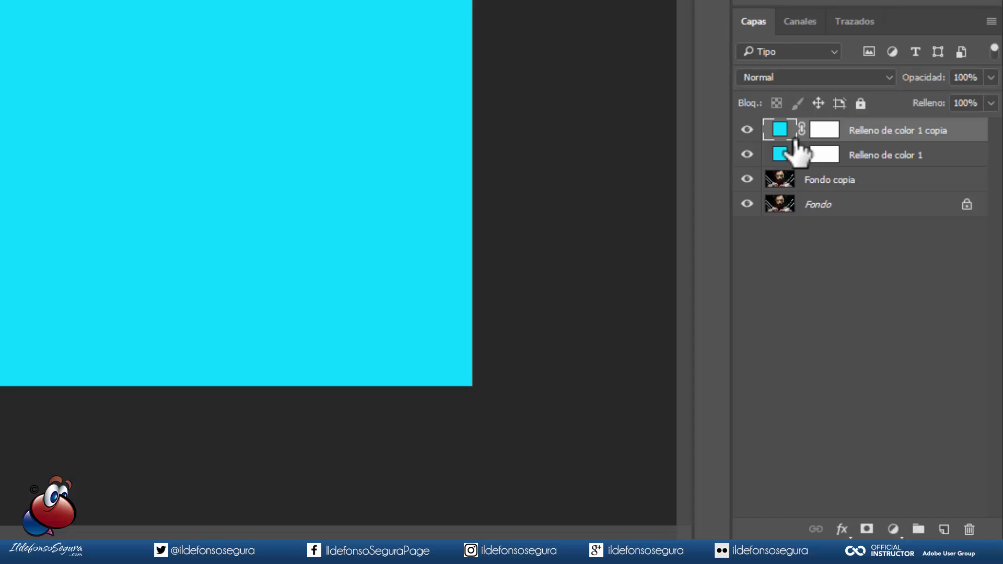
pyautogui.click(746, 130)
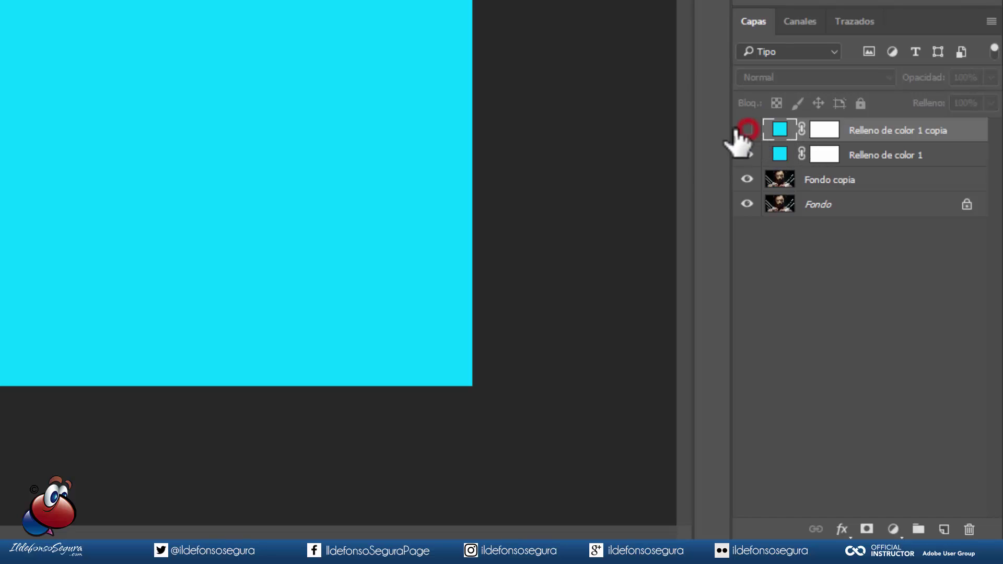
pyautogui.click(780, 154)
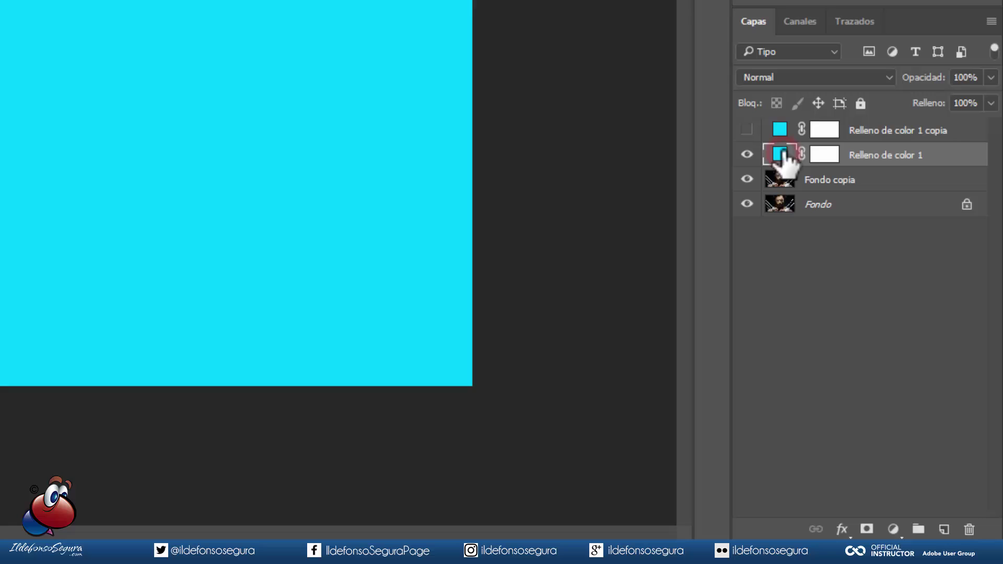
pyautogui.click(792, 78)
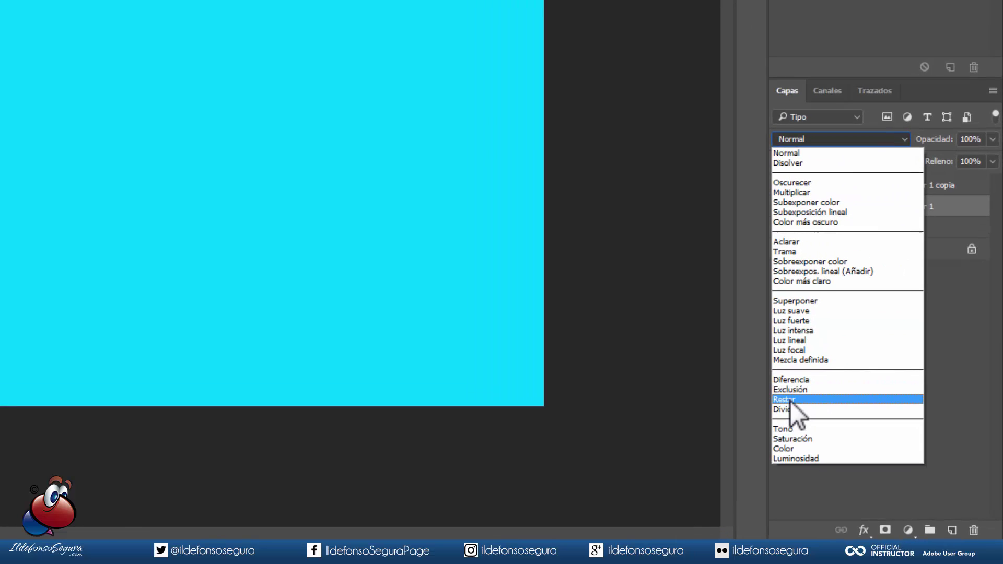
pyautogui.click(791, 400)
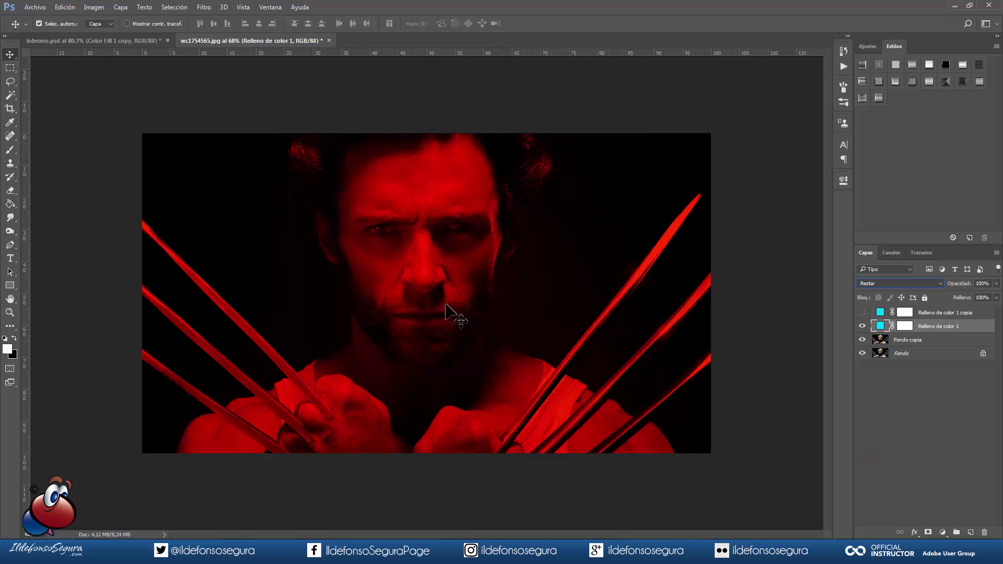
# - Set the top cyan fill copy to Color blend mode, tinting the photo cyan
pyautogui.click(881, 312)
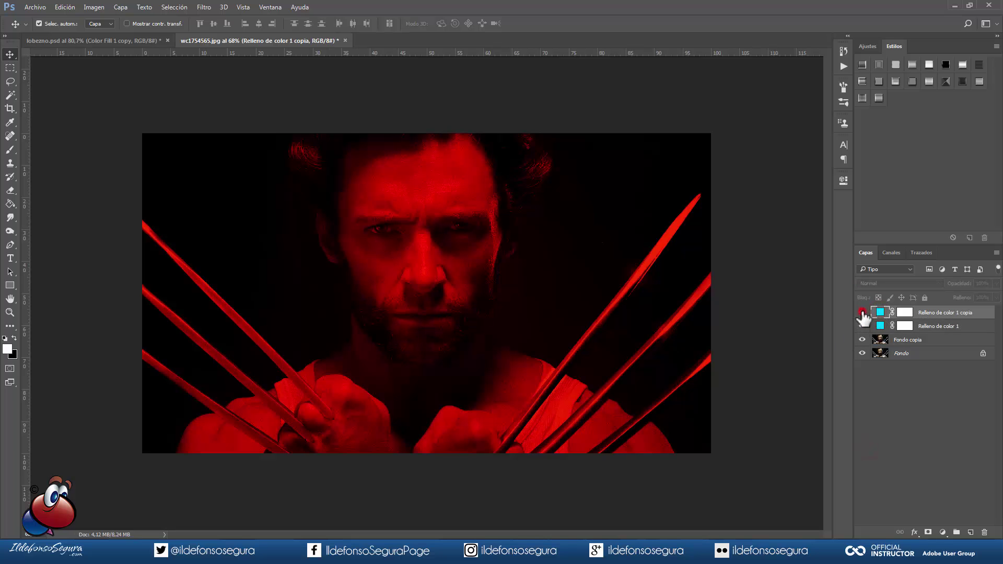
pyautogui.click(861, 312)
pyautogui.press('g')
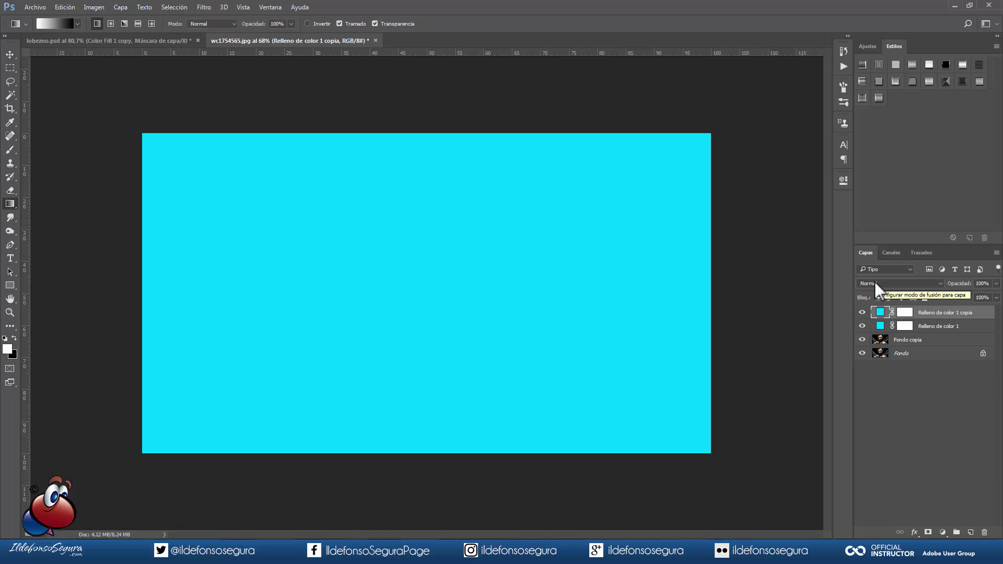
pyautogui.click(874, 283)
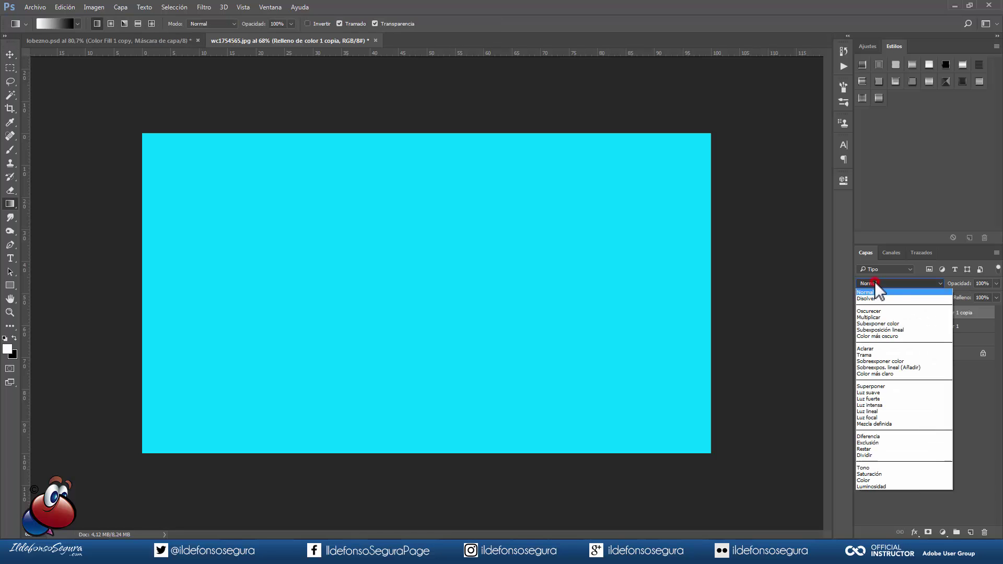
pyautogui.click(873, 479)
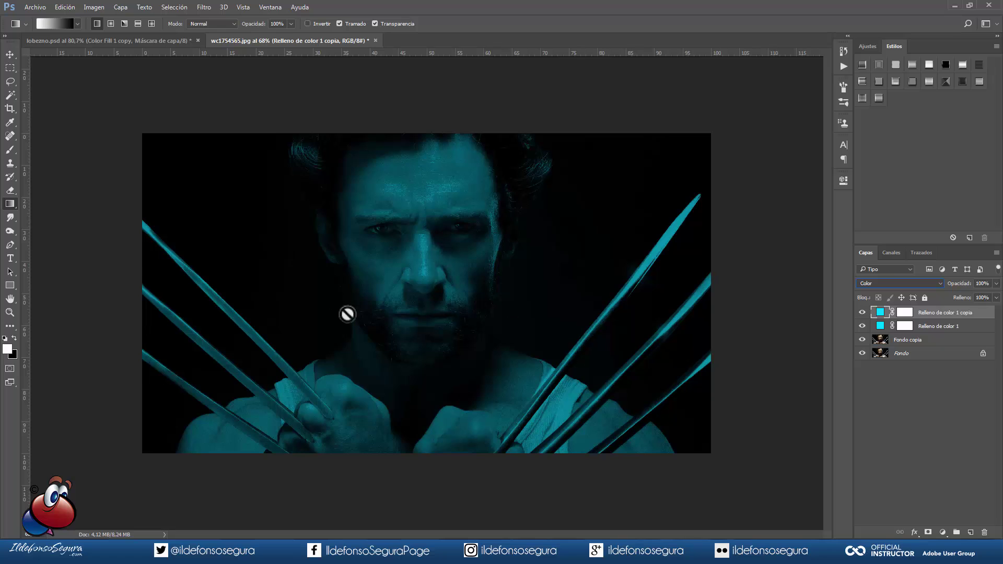
pyautogui.doubleClick(933, 312)
# - Rename the top fill copy to 'azul', compare its effect, and select its layer mask
pyautogui.rightClick(934, 313)
pyautogui.click(873, 361)
pyautogui.write('azul')
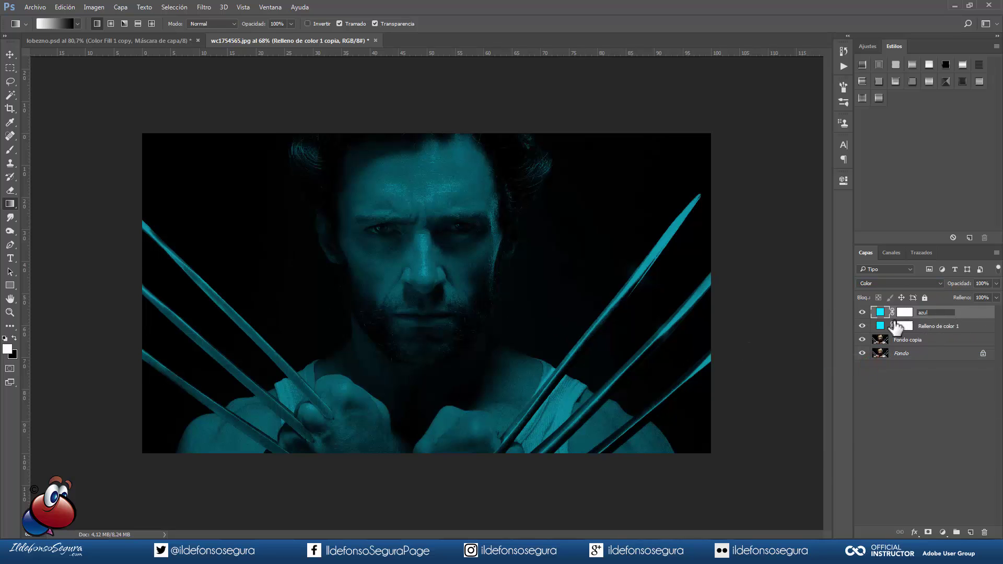
pyautogui.click(966, 313)
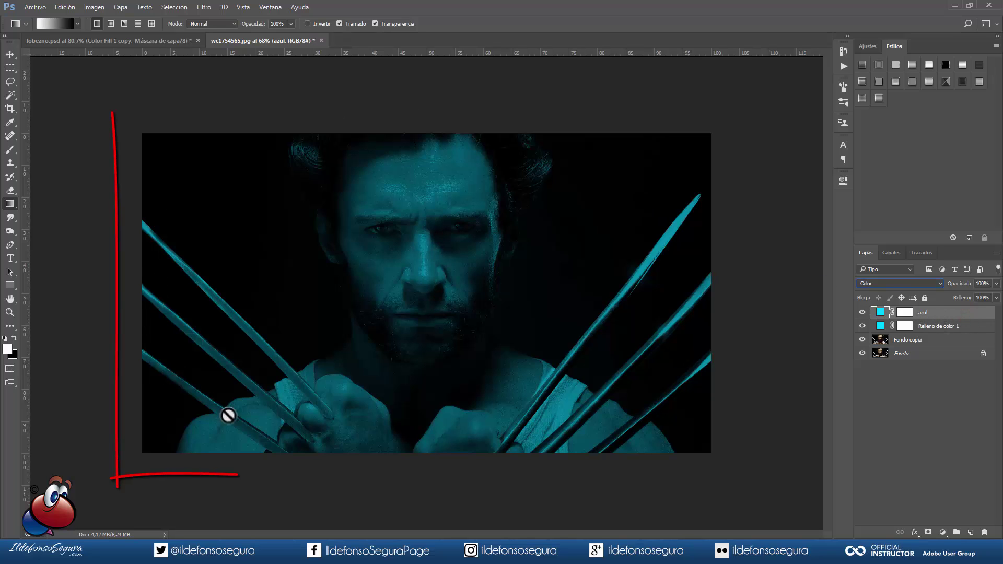
pyautogui.click(862, 313)
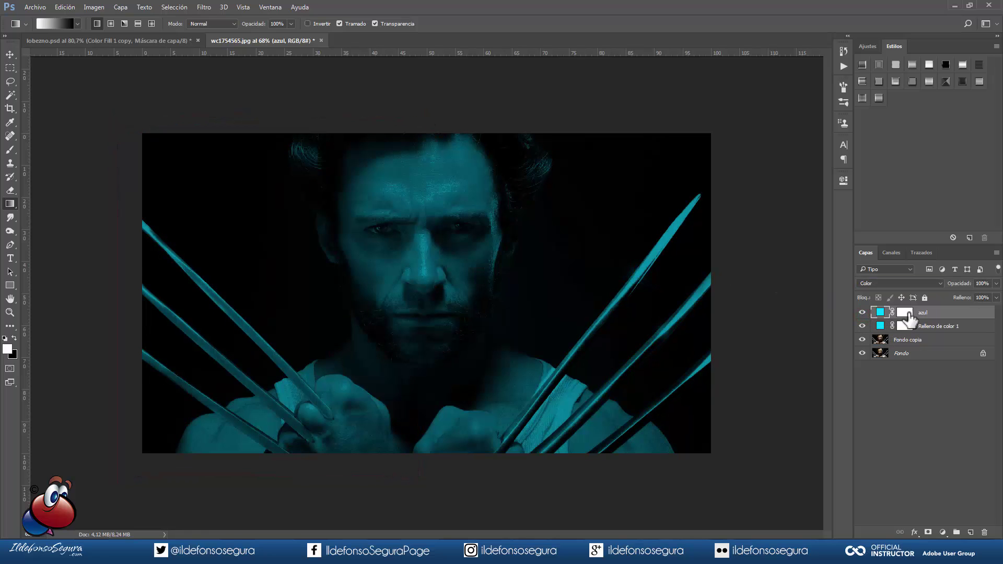
pyautogui.click(903, 312)
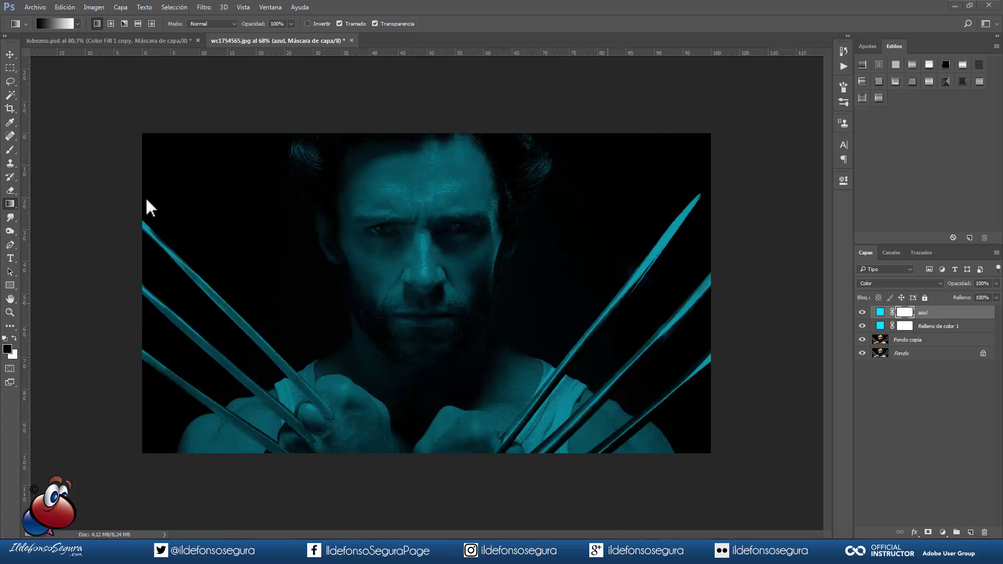
# - Drag a horizontal gradient across the face on the azul mask: red left, cyan right
pyautogui.rightClick(11, 202)
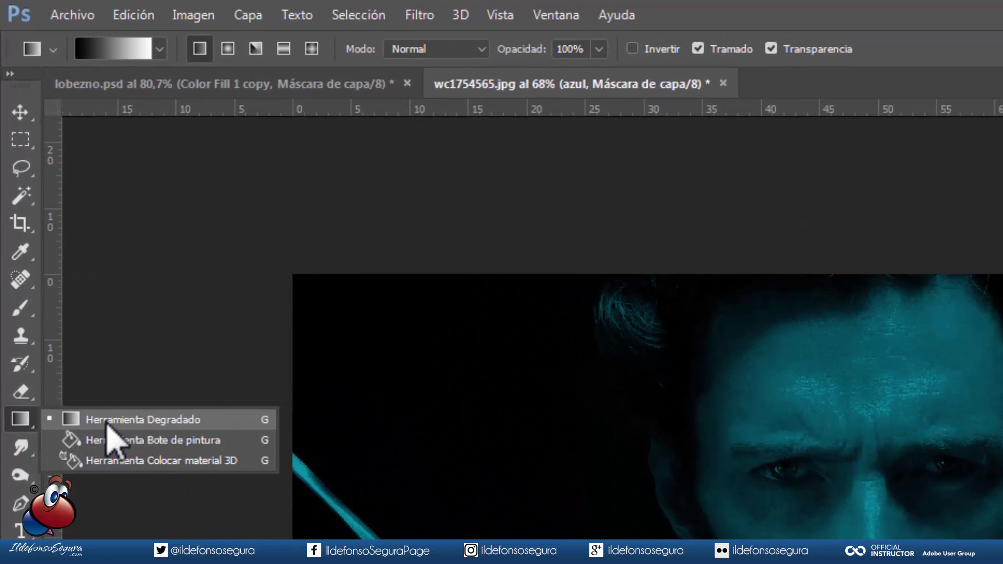
pyautogui.click(106, 421)
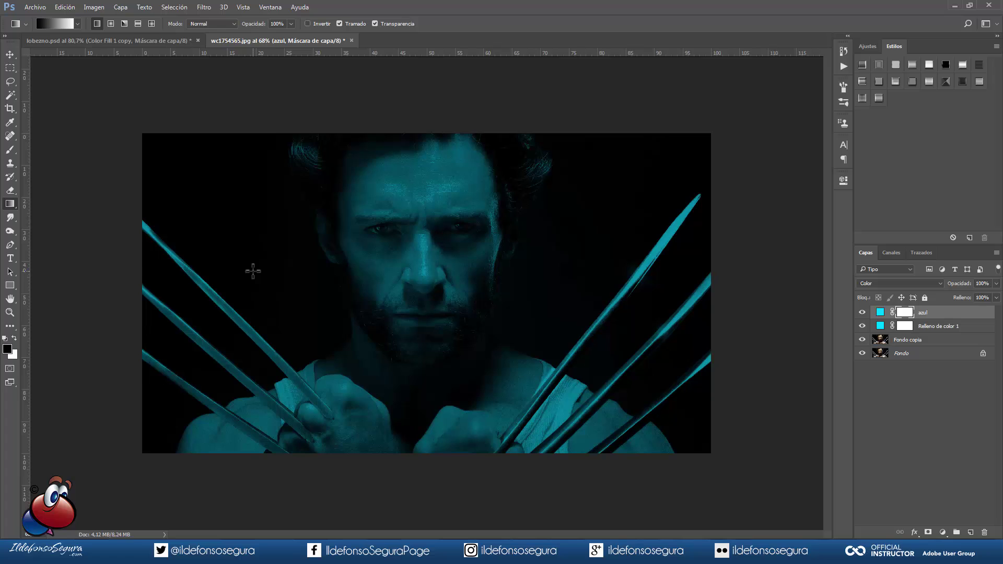
pyautogui.moveTo(256, 271); pyautogui.dragTo(359, 273)
pyautogui.moveTo(495, 271); pyautogui.dragTo(509, 271)
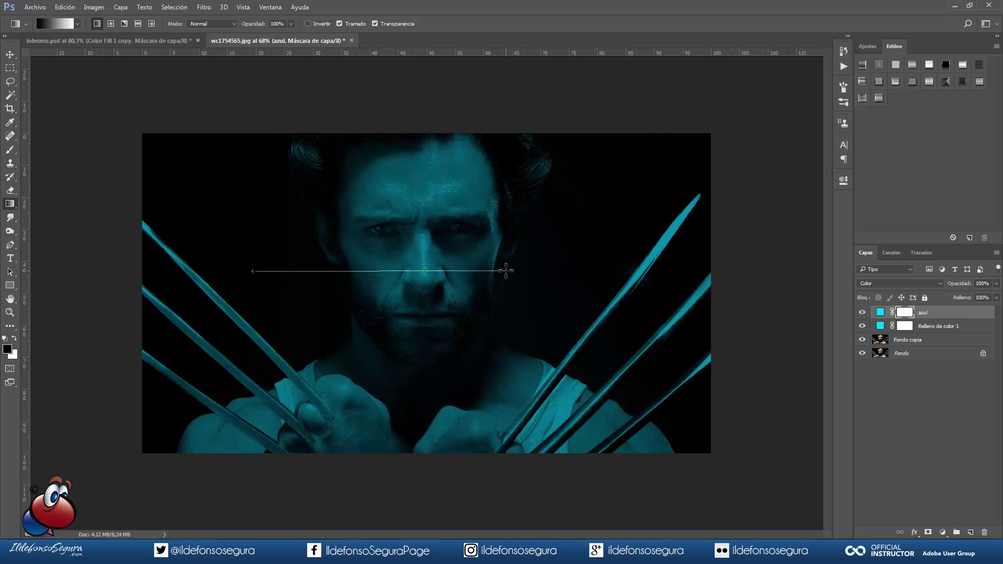
pyautogui.moveTo(505, 271); pyautogui.dragTo(505, 270)
pyautogui.press('x')
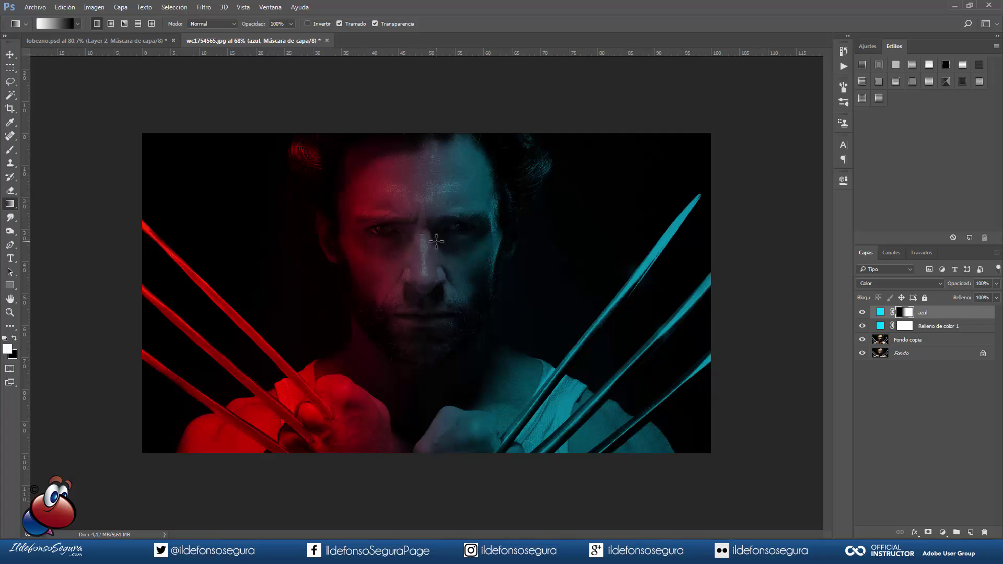
pyautogui.press('x')
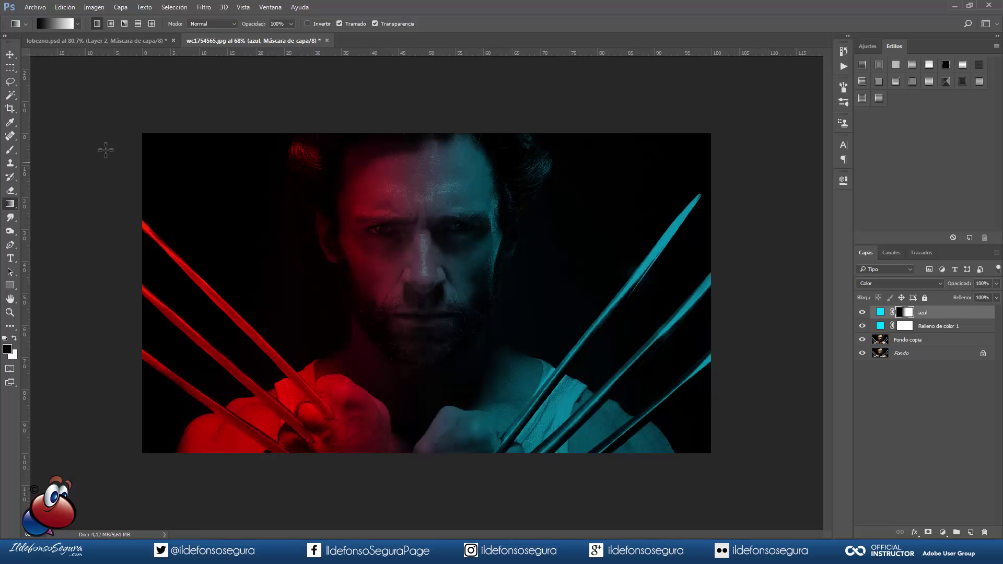
# - Set the soft 100 px brush tip's roundness to 50% in the Brush panel
pyautogui.click(9, 150)
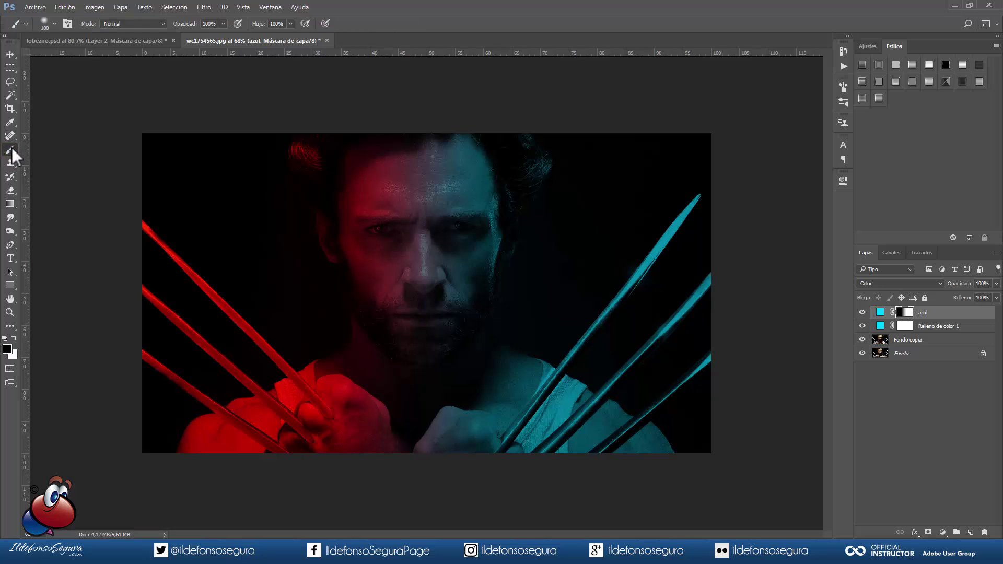
pyautogui.click(54, 23)
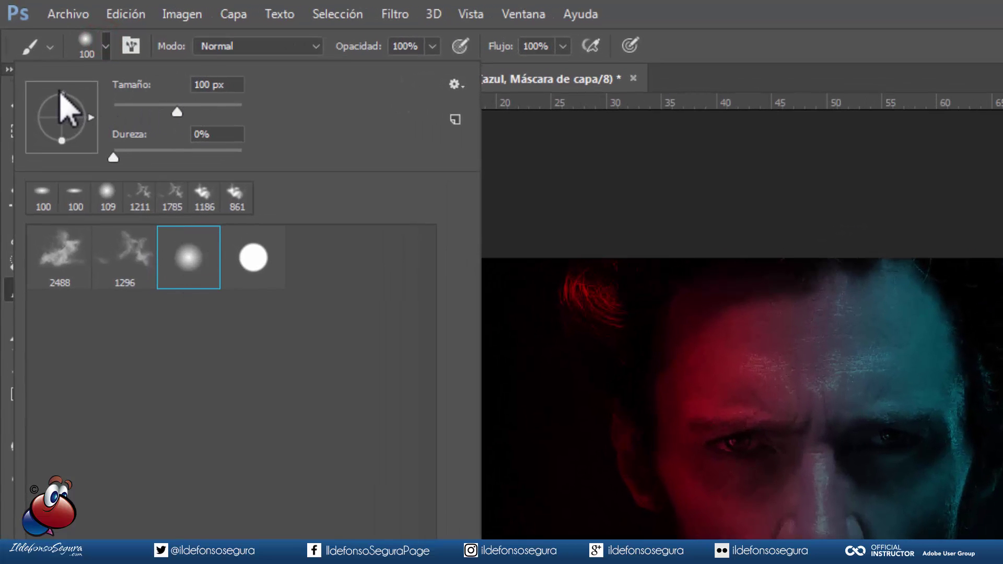
pyautogui.click(59, 93)
pyautogui.moveTo(59, 93); pyautogui.dragTo(61, 104)
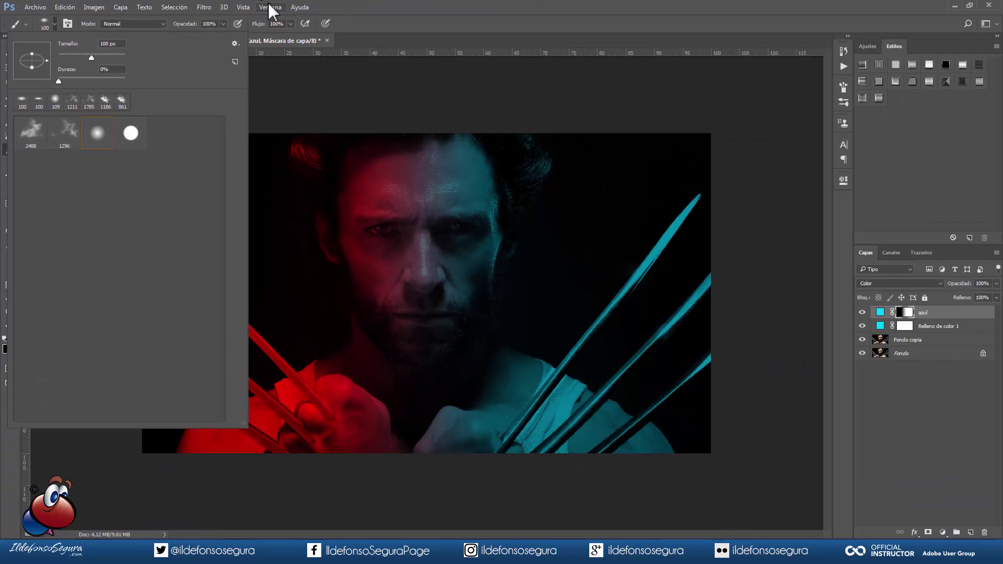
pyautogui.click(269, 6)
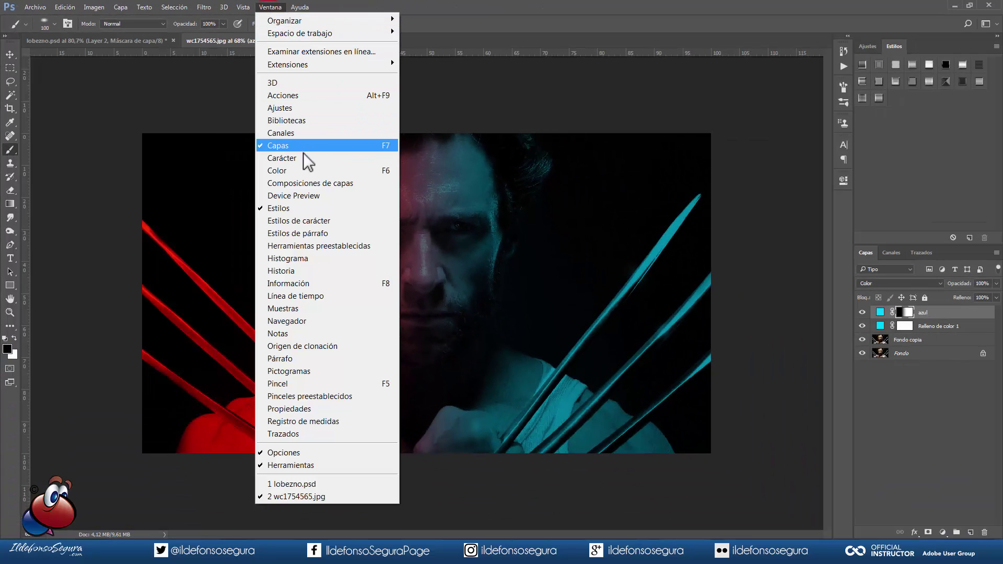
pyautogui.click(300, 383)
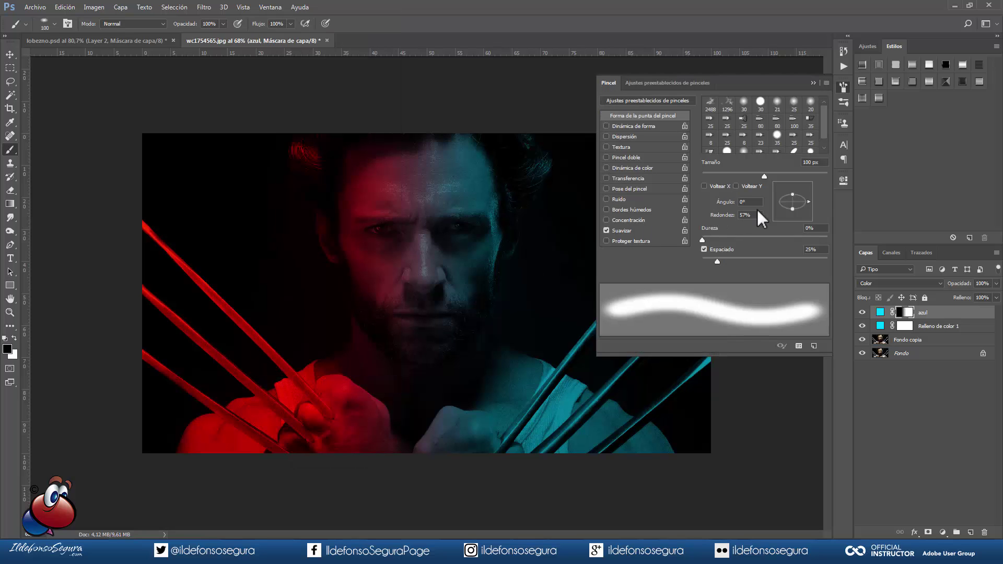
pyautogui.write('50')
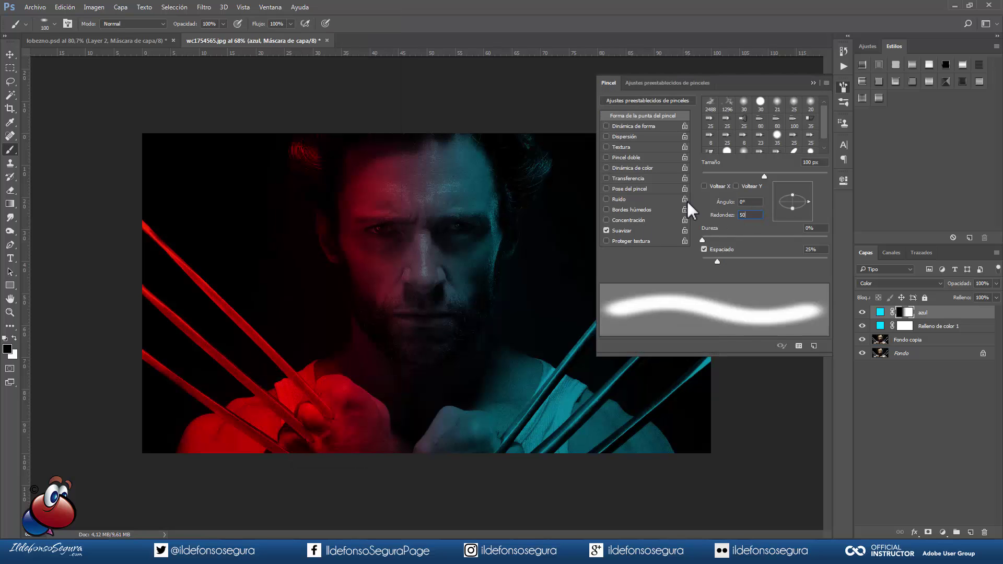
pyautogui.click(814, 82)
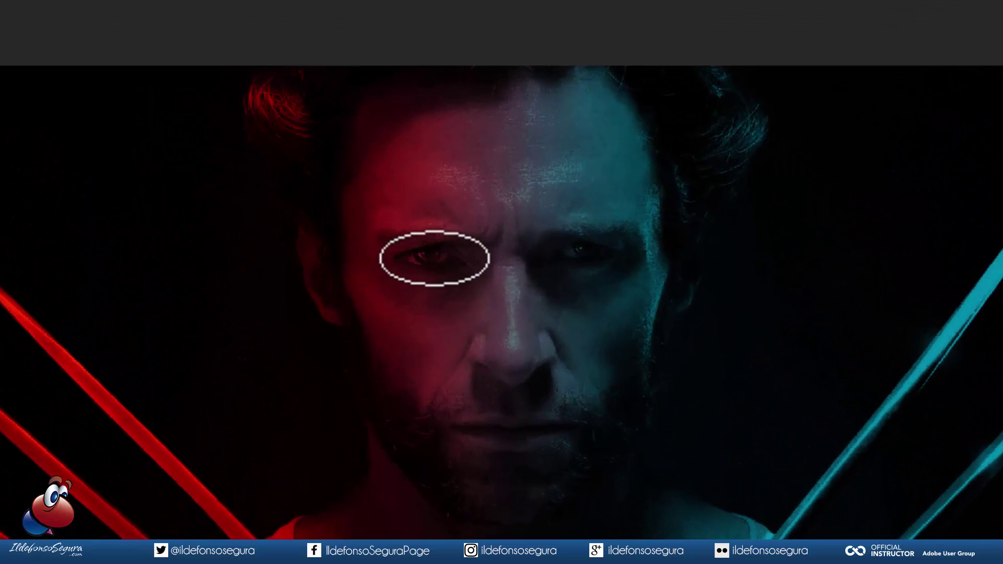
# - Dab each eye with the elliptical brush on the azul mask, undoing a stray dab on Relleno de color 1
pyautogui.click(434, 258)
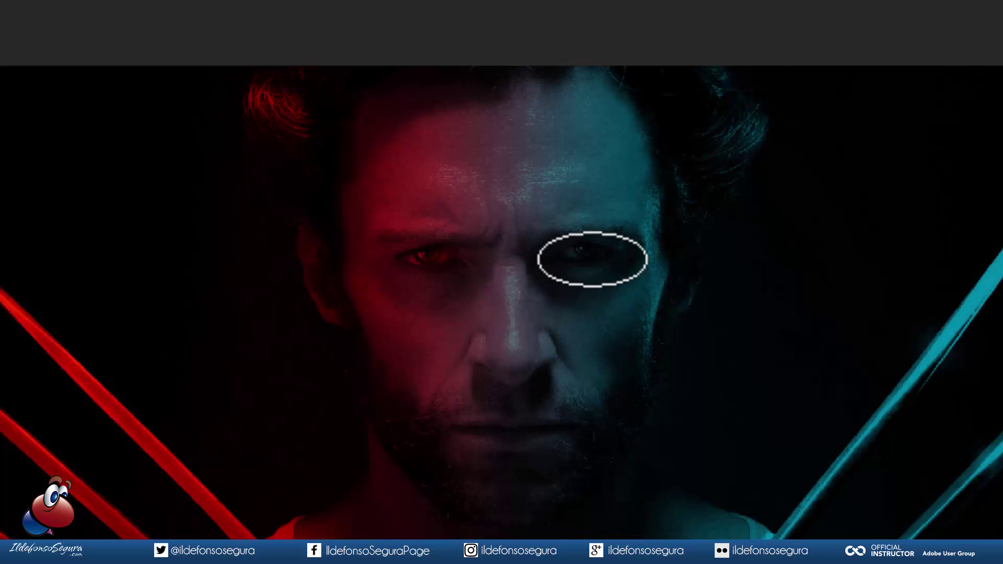
pyautogui.click(585, 253)
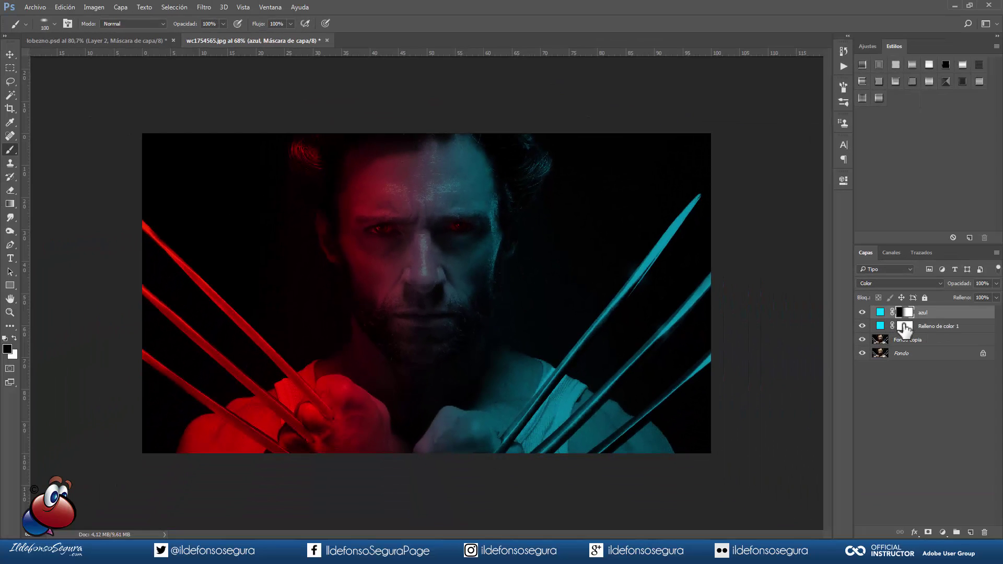
pyautogui.click(909, 327)
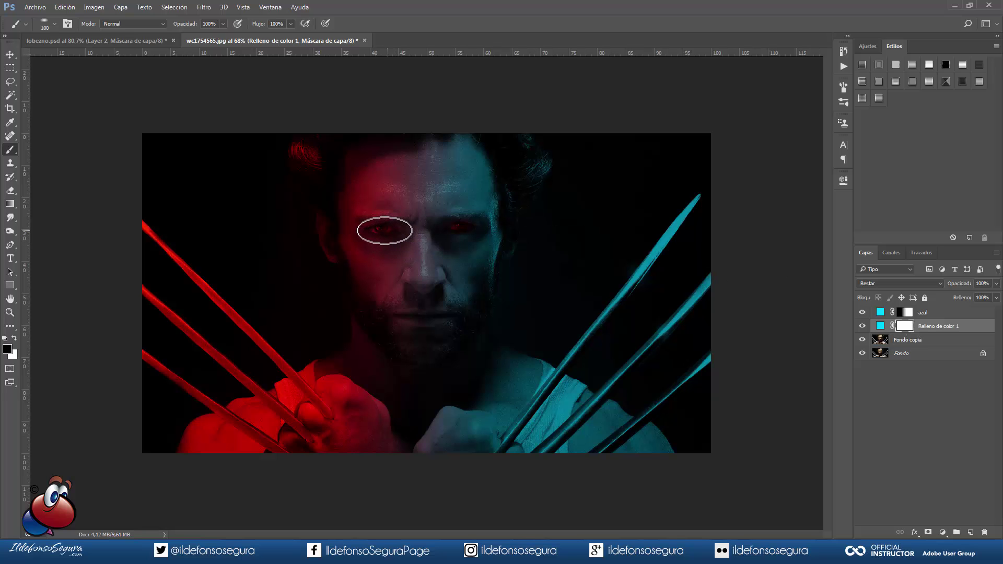
pyautogui.click(454, 227)
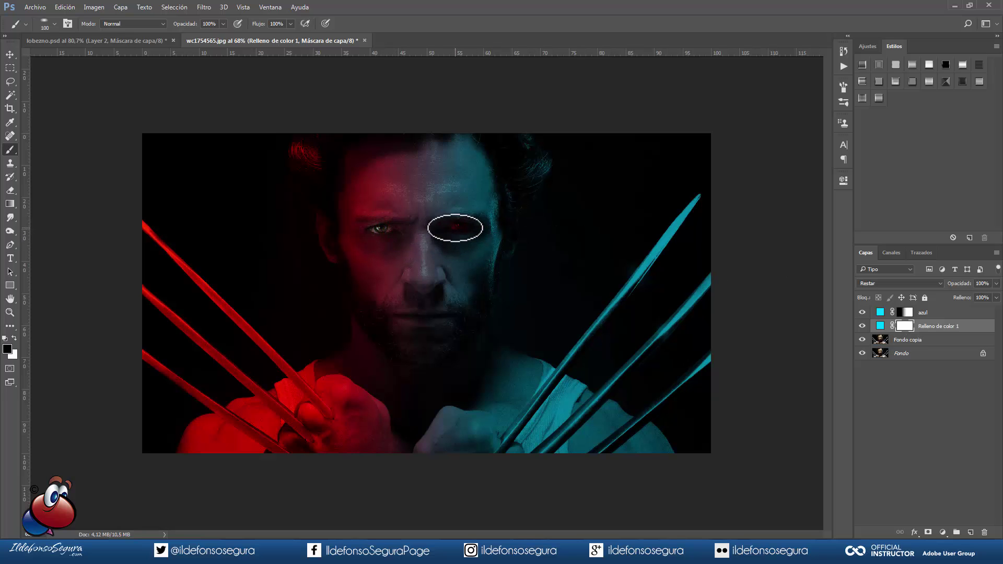
pyautogui.hotkey('ctrl', 'z')
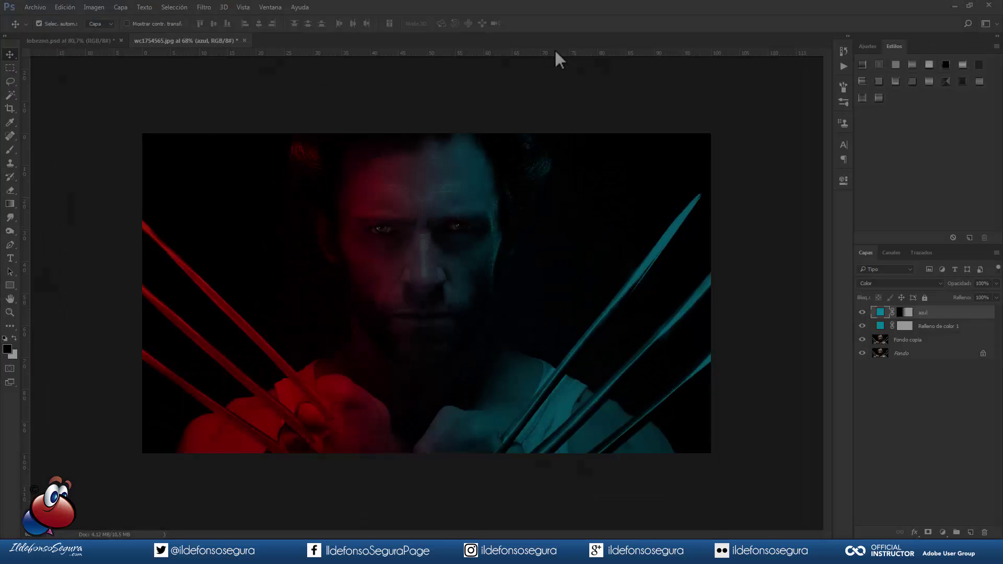
# - Choose a 3000 px soft round brush and add a new empty layer above azul
pyautogui.scroll(-2, 564, 126)
pyautogui.scroll(-1, 564, 128)
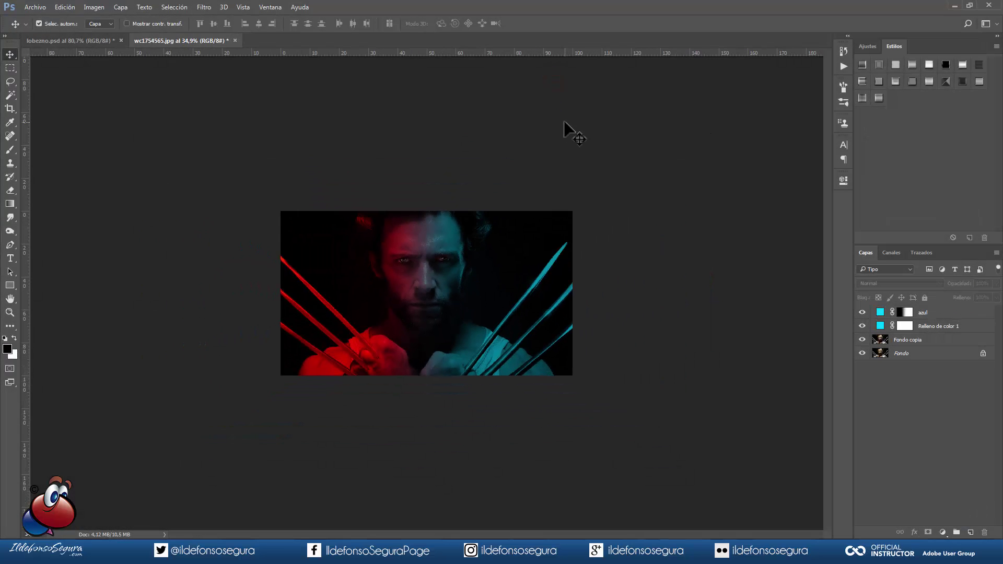
pyautogui.scroll(-1, 565, 130)
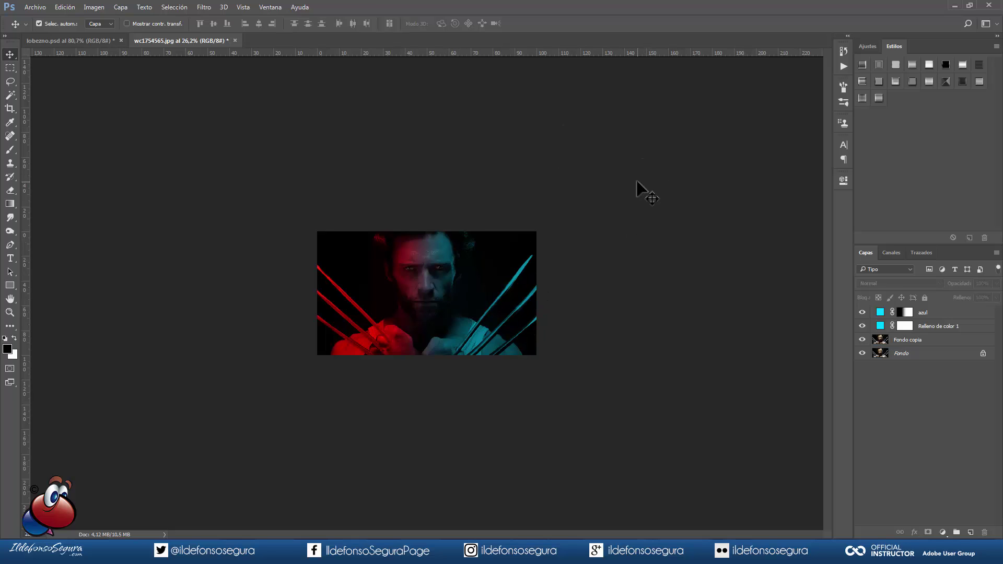
pyautogui.scroll(-1, 642, 192)
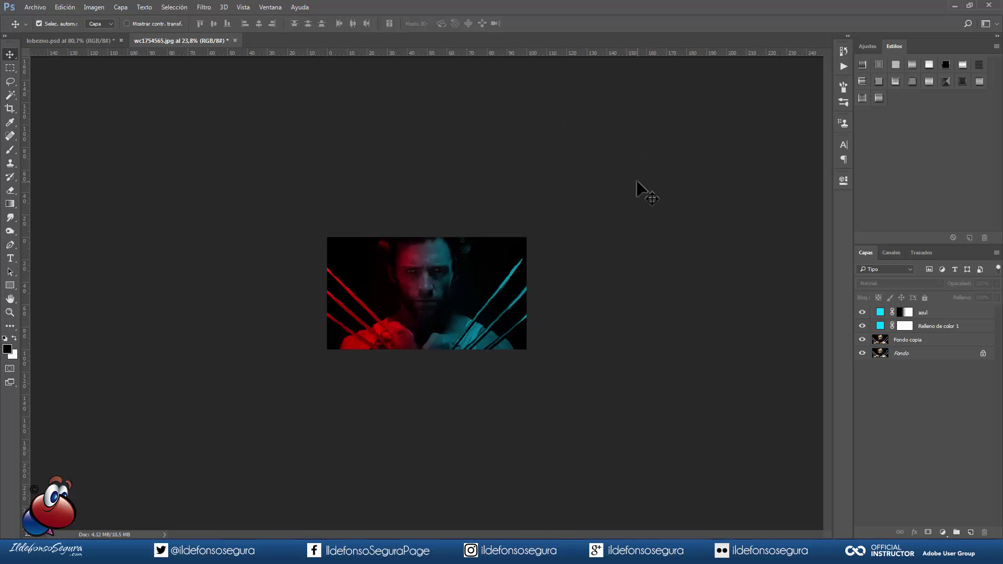
pyautogui.click(10, 150)
pyautogui.click(54, 23)
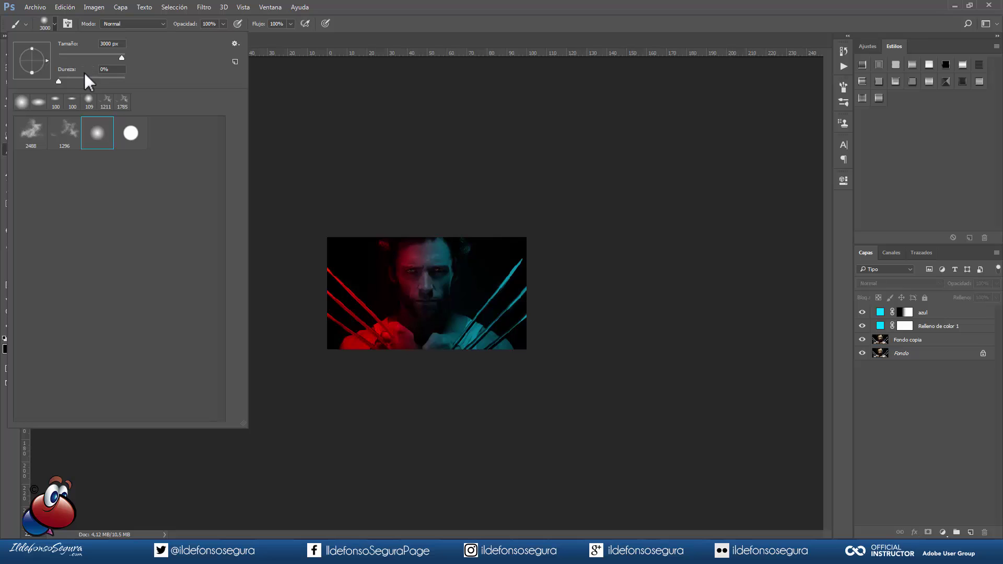
pyautogui.click(372, 25)
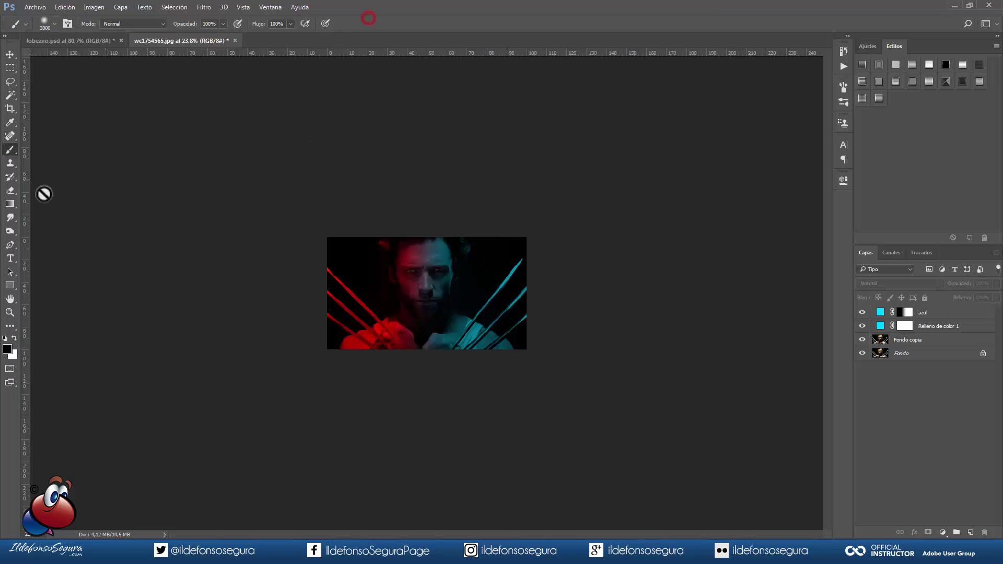
pyautogui.click(932, 314)
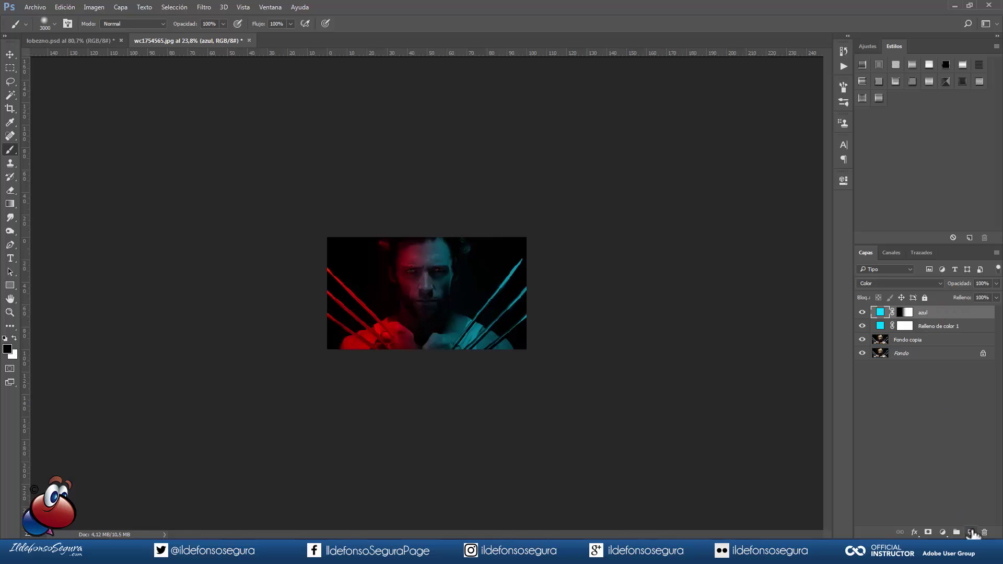
pyautogui.click(970, 532)
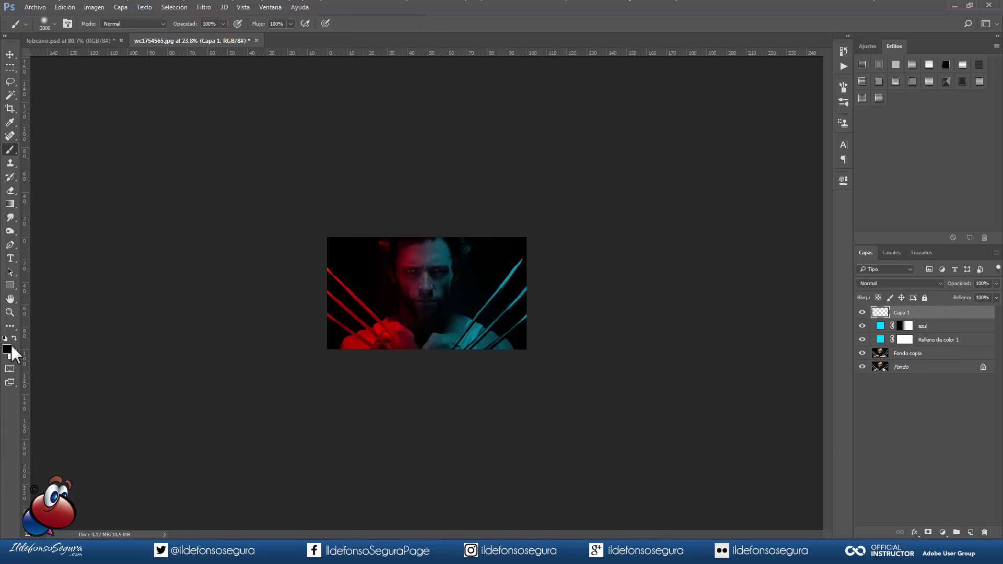
# - Sample teal 0096b7 from the claws and paint it softly over the image's right half
pyautogui.click(7, 349)
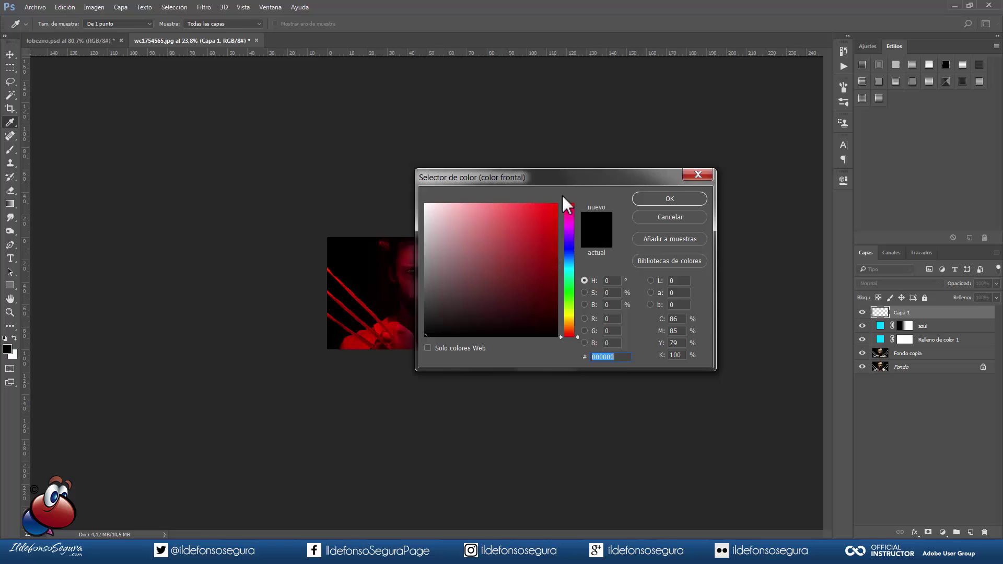
pyautogui.moveTo(564, 177); pyautogui.dragTo(662, 140)
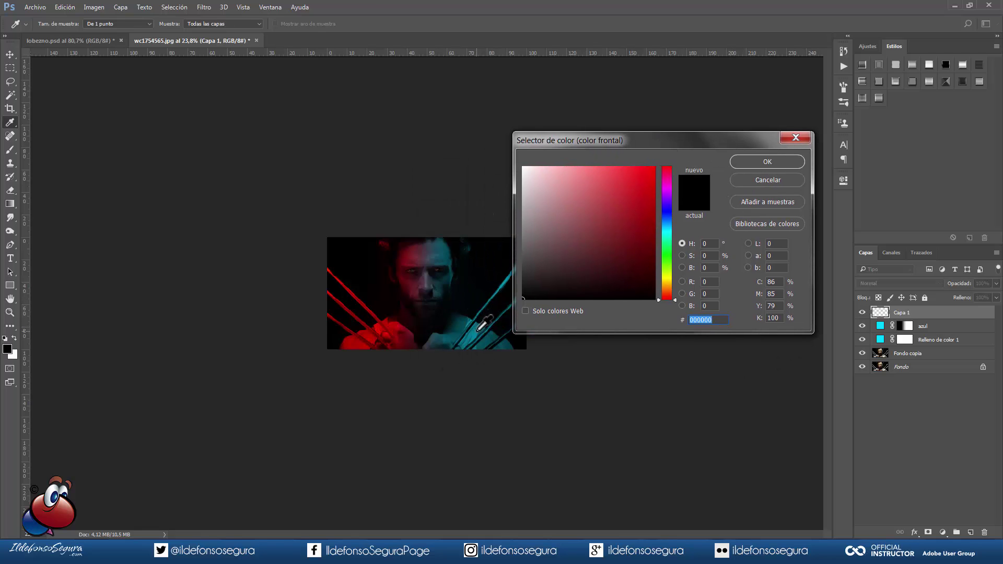
pyautogui.click(478, 329)
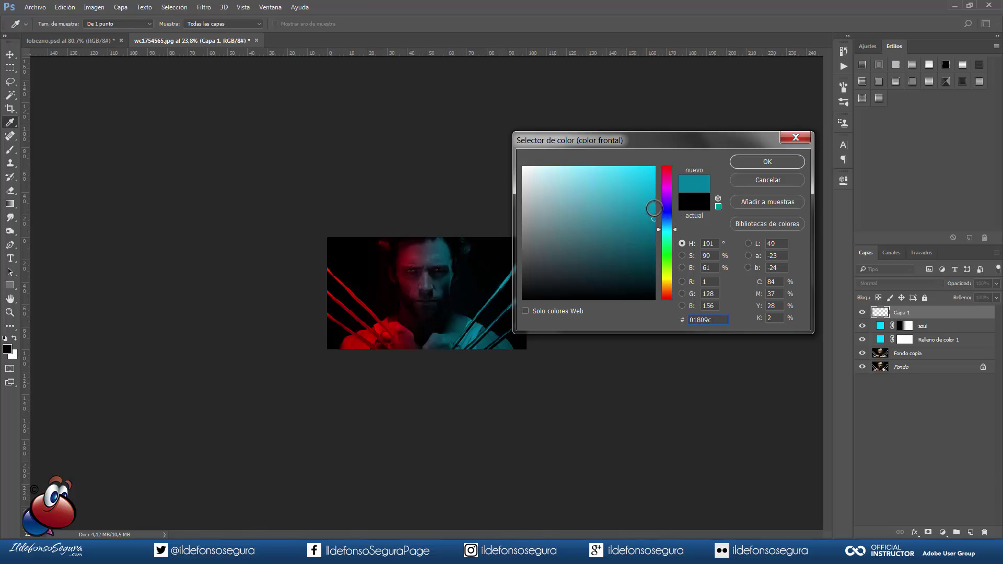
pyautogui.click(654, 204)
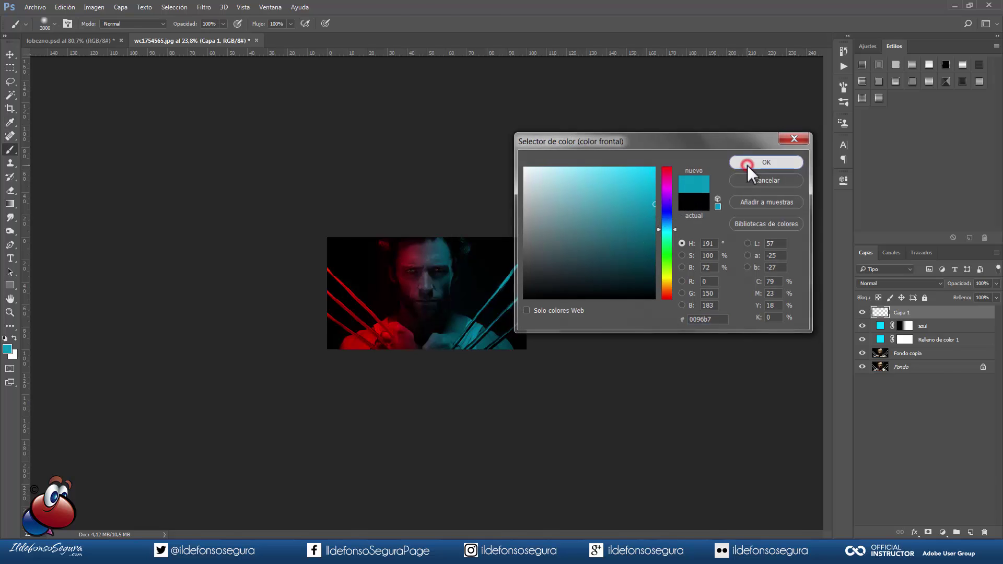
pyautogui.click(747, 162)
pyautogui.press('b')
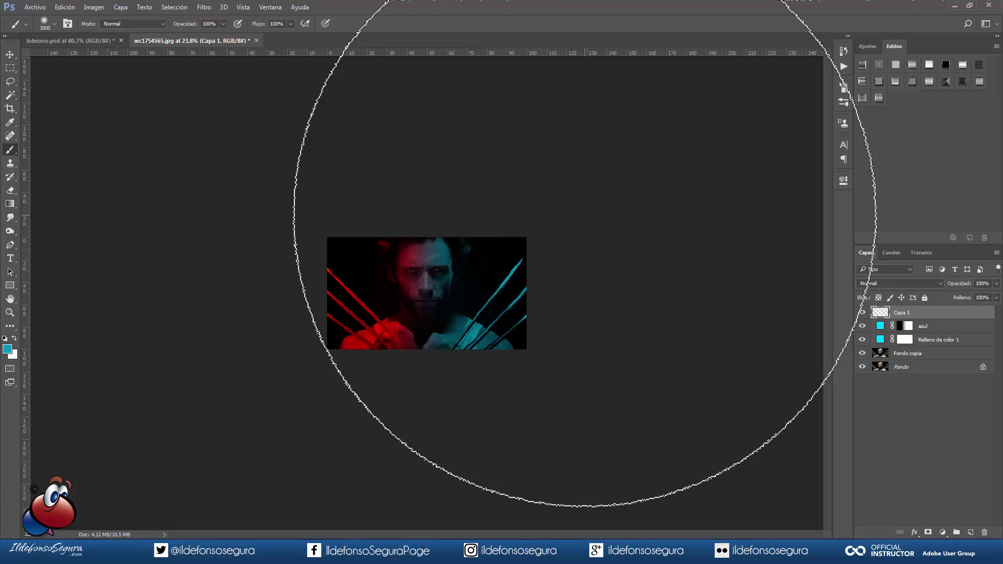
pyautogui.click(731, 203)
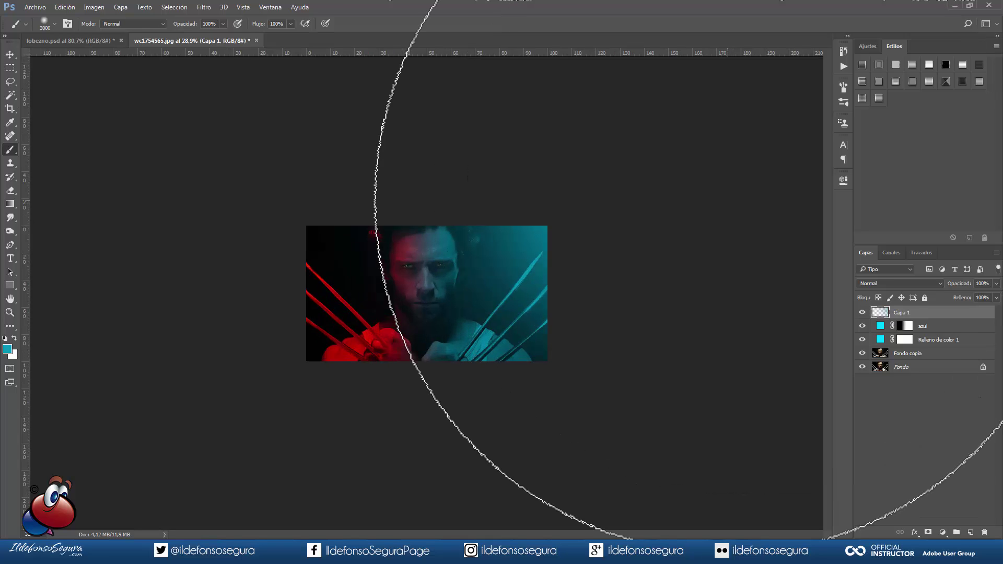
pyautogui.scroll(2, 731, 220)
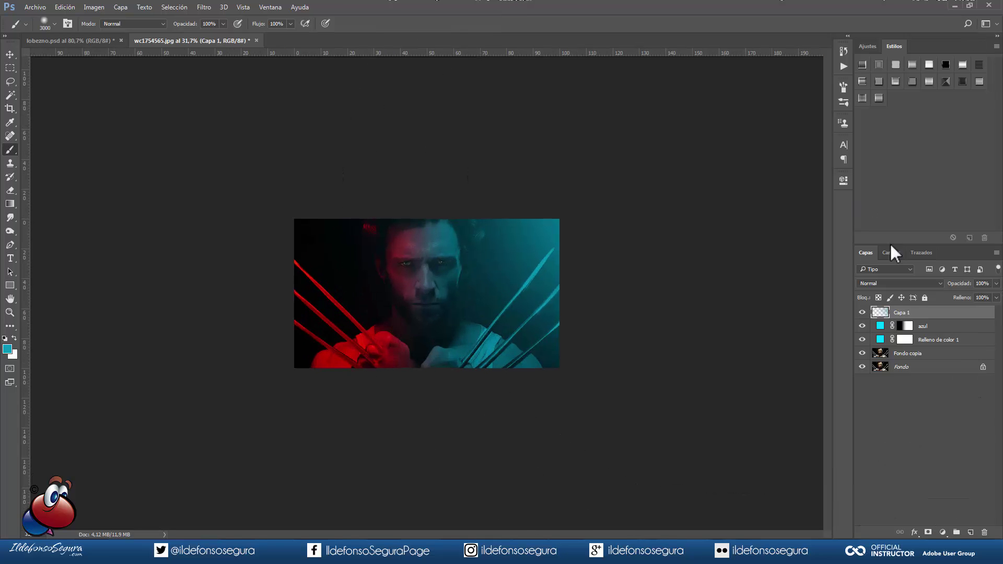
# - Add a white mask to Capa 1 and fill it with Nubes de diferencia, applied three times
pyautogui.click(928, 532)
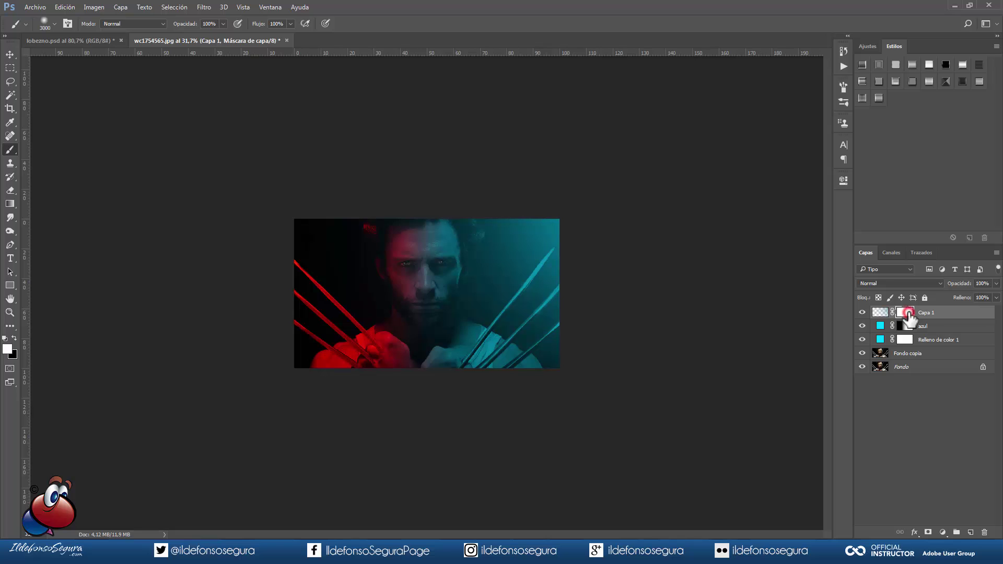
pyautogui.click(199, 8)
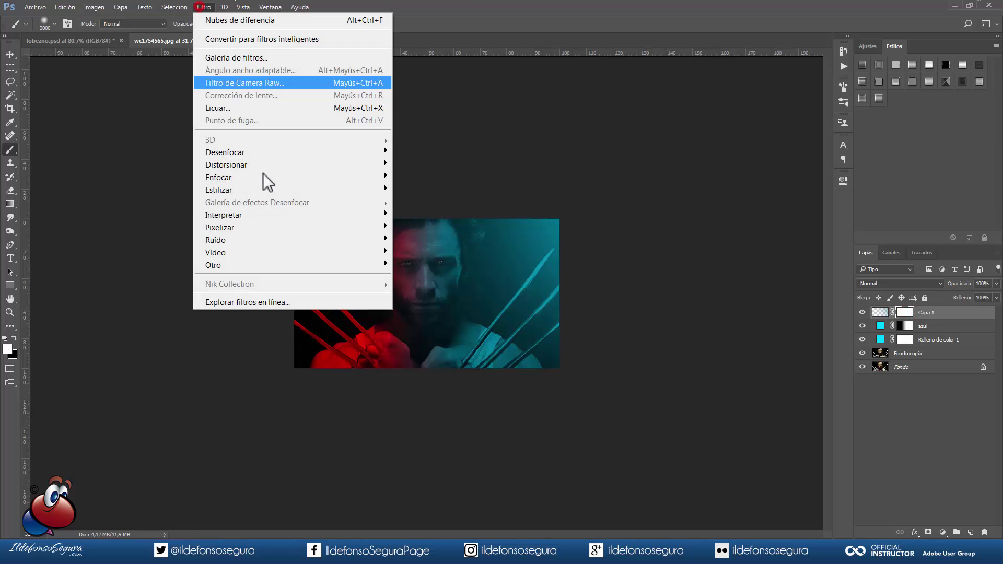
pyautogui.moveTo(224, 215)
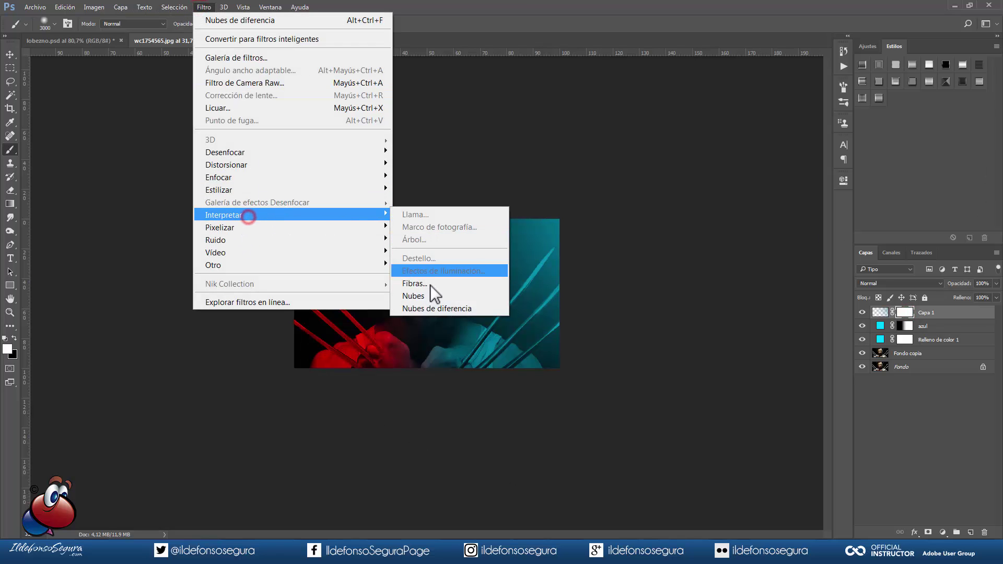
pyautogui.click(435, 306)
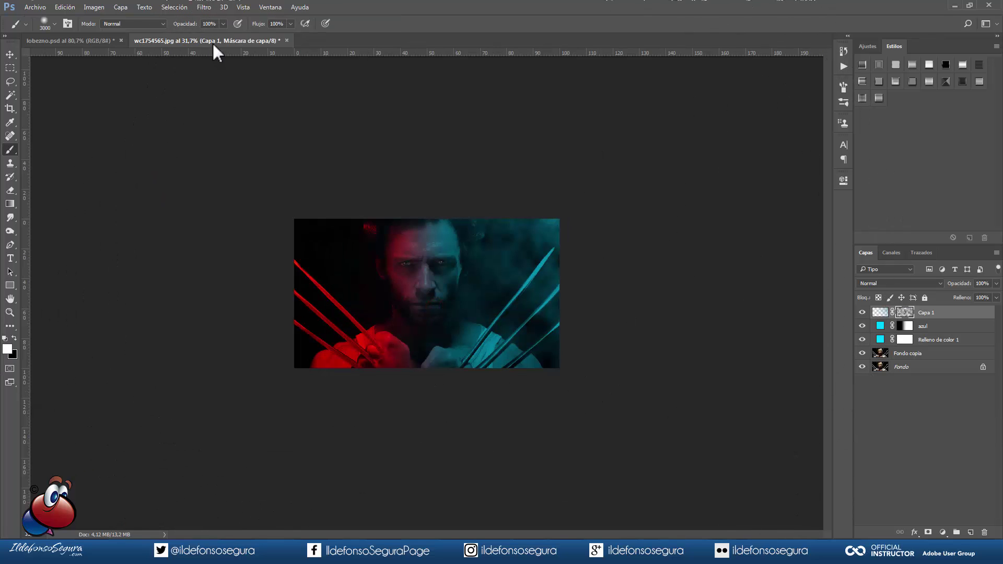
pyautogui.click(205, 9)
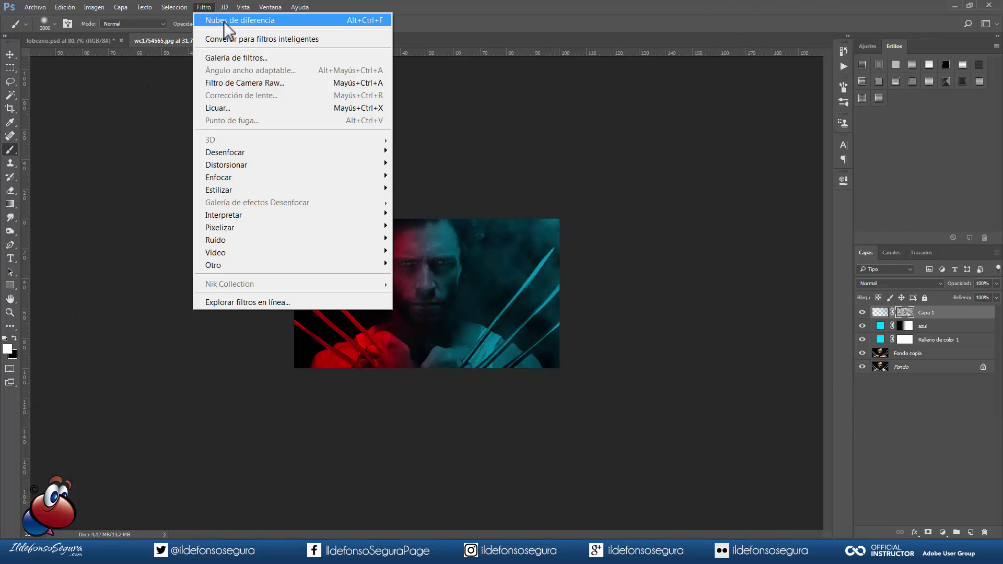
pyautogui.click(224, 21)
pyautogui.click(207, 7)
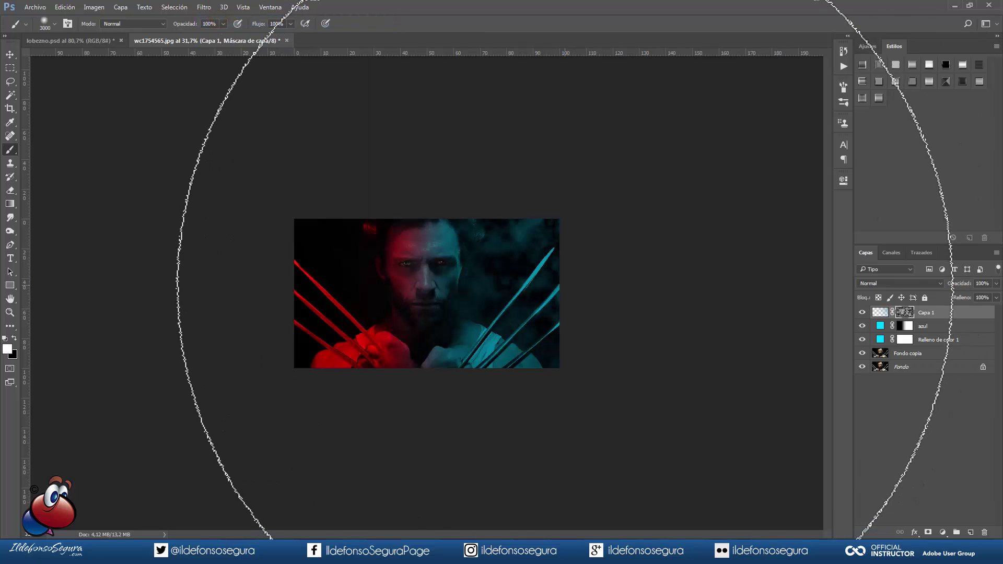
pyautogui.scroll(-2, 614, 167)
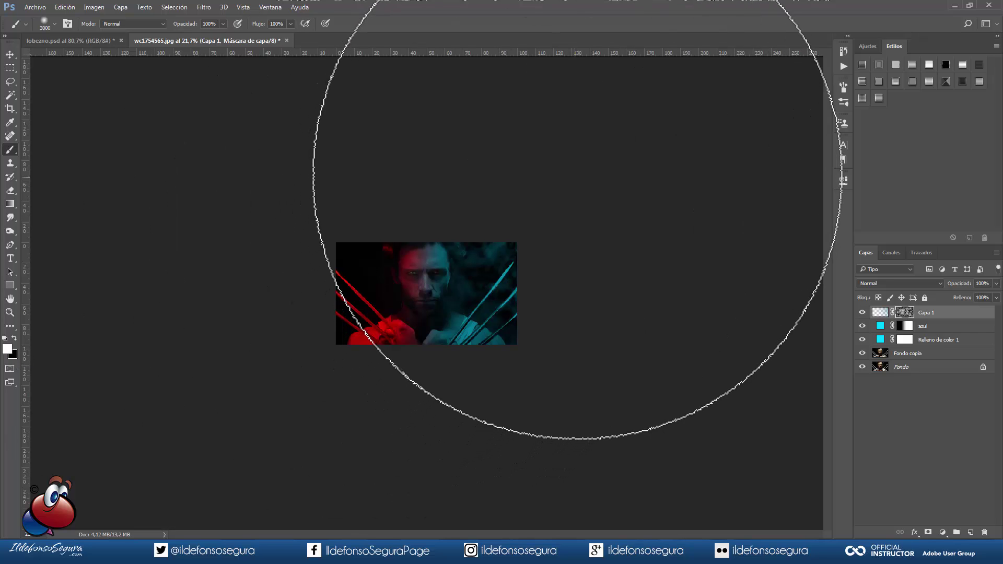
pyautogui.click(583, 170)
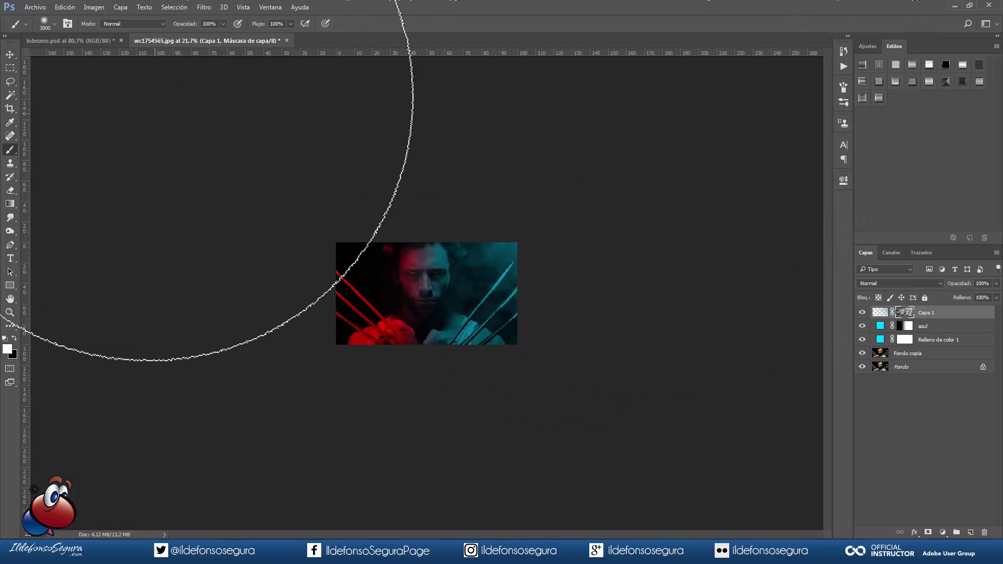
pyautogui.click(193, 39)
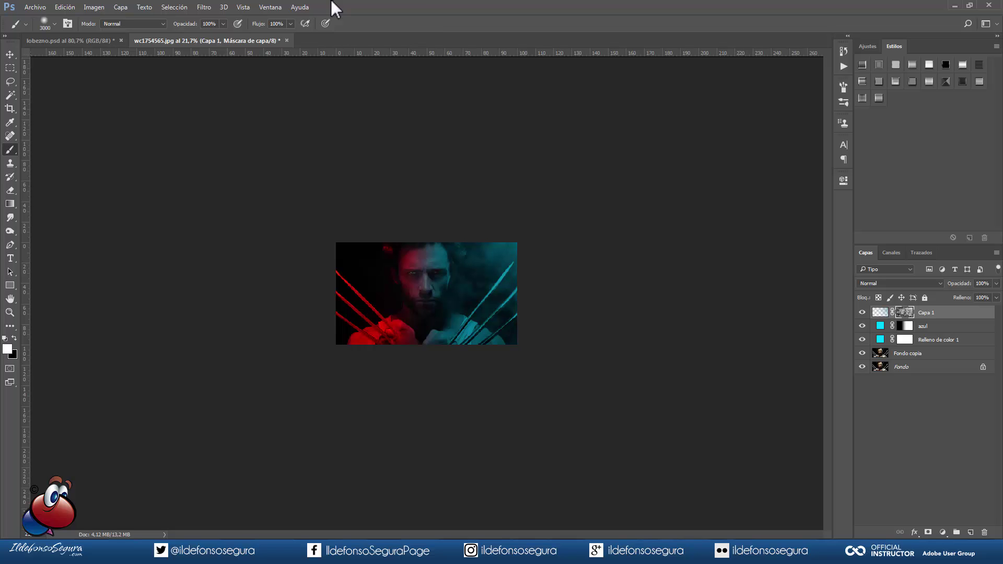
# - Fit the image on screen and toggle Capa 2 off and on to compare its red glow
pyautogui.hotkey('ctrl', '0')
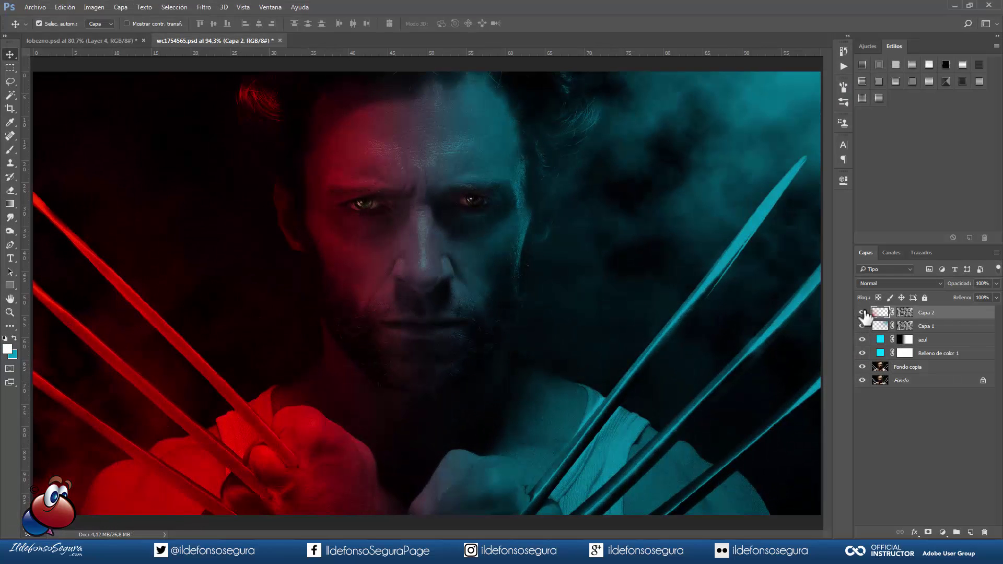
pyautogui.click(861, 312)
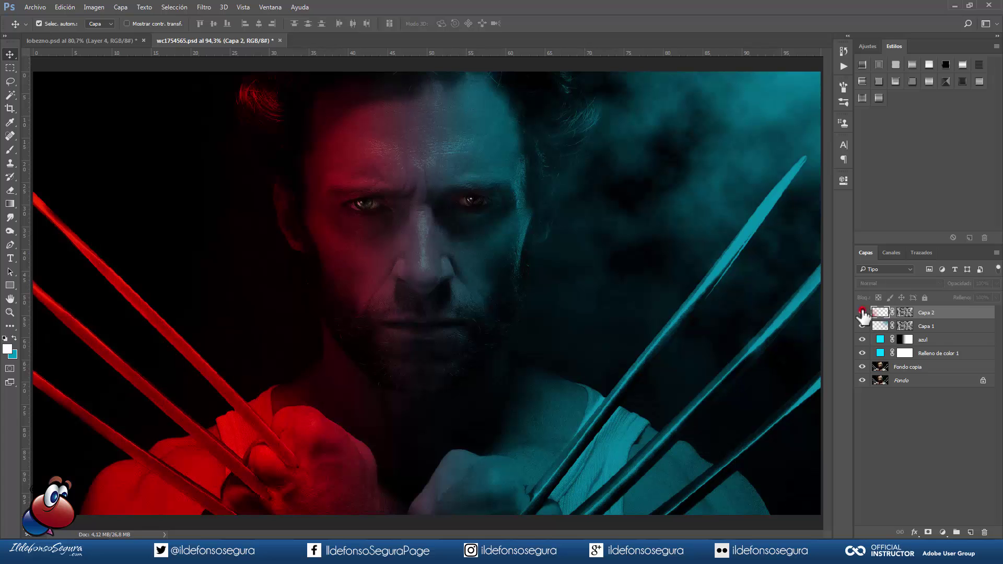
pyautogui.click(861, 312)
pyautogui.scroll(-2, 275, 338)
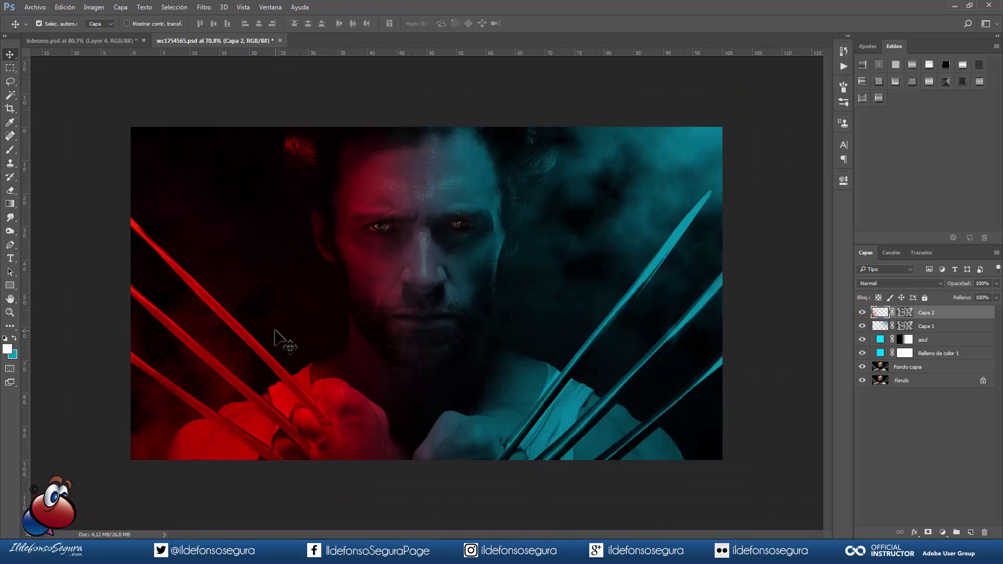
pyautogui.scroll(-1, 275, 332)
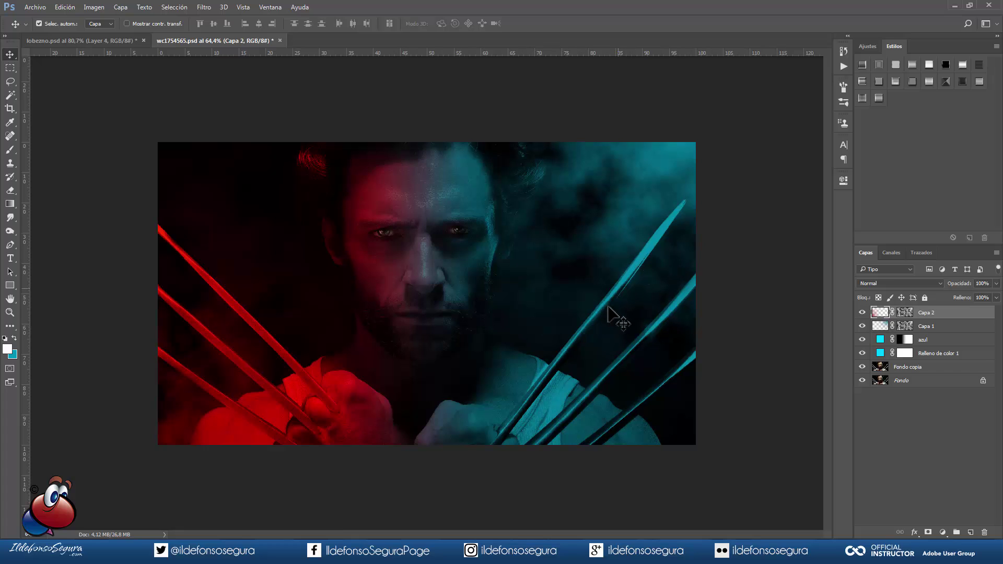
# - Add new layer Capa 3, pick a soft round brush tip, and show the Brush settings panel
pyautogui.click(970, 531)
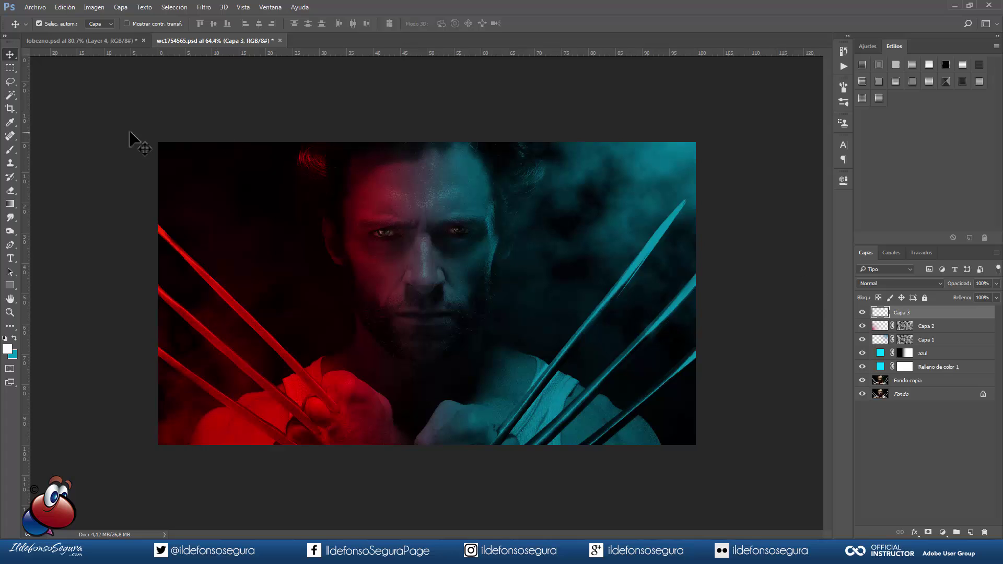
pyautogui.click(9, 150)
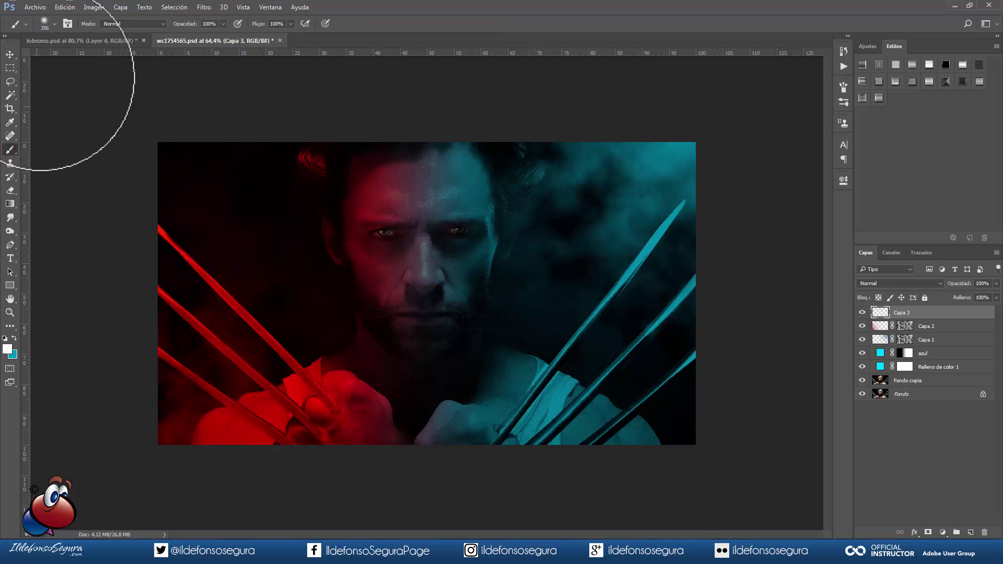
pyautogui.click(53, 22)
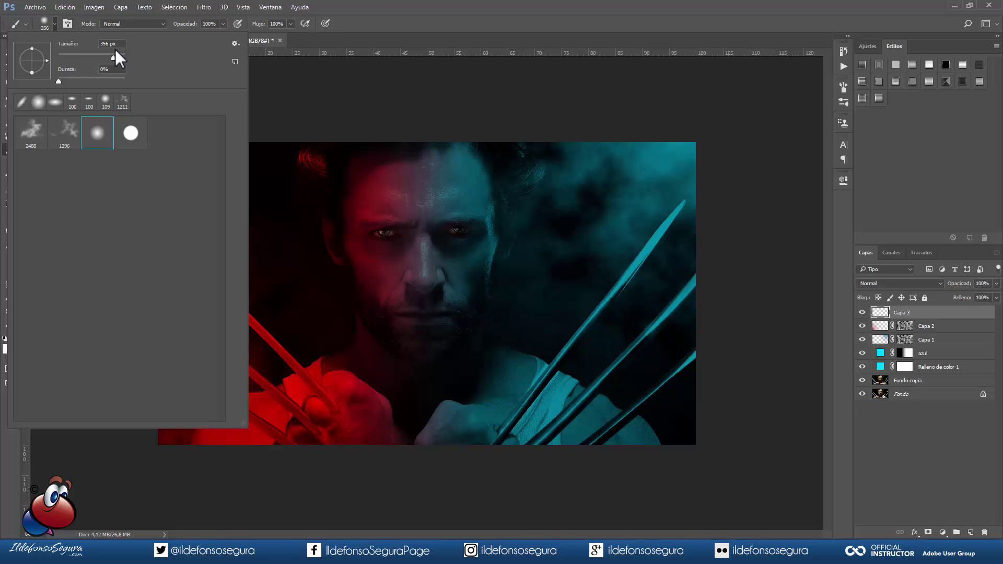
pyautogui.click(270, 7)
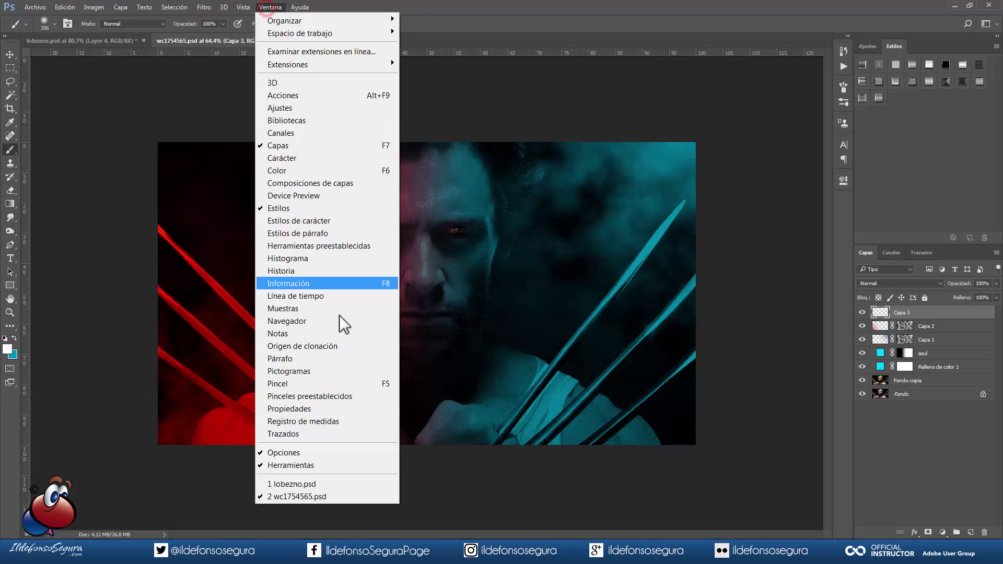
pyautogui.click(320, 383)
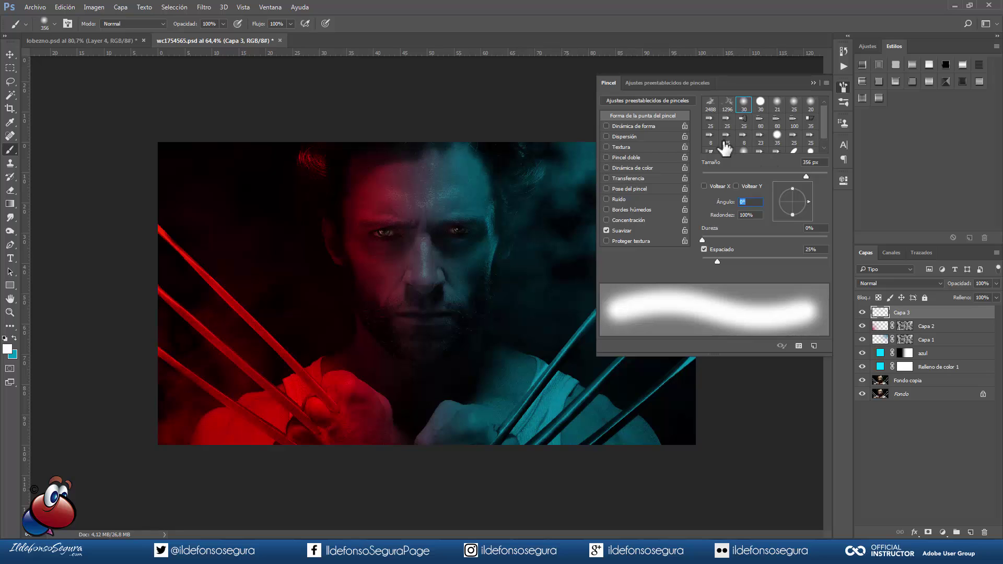
# - Set the brush tip to 50° angle and 35% roundness, then stamp a white glint on the upper claw
pyautogui.click(755, 201)
pyautogui.write('50')
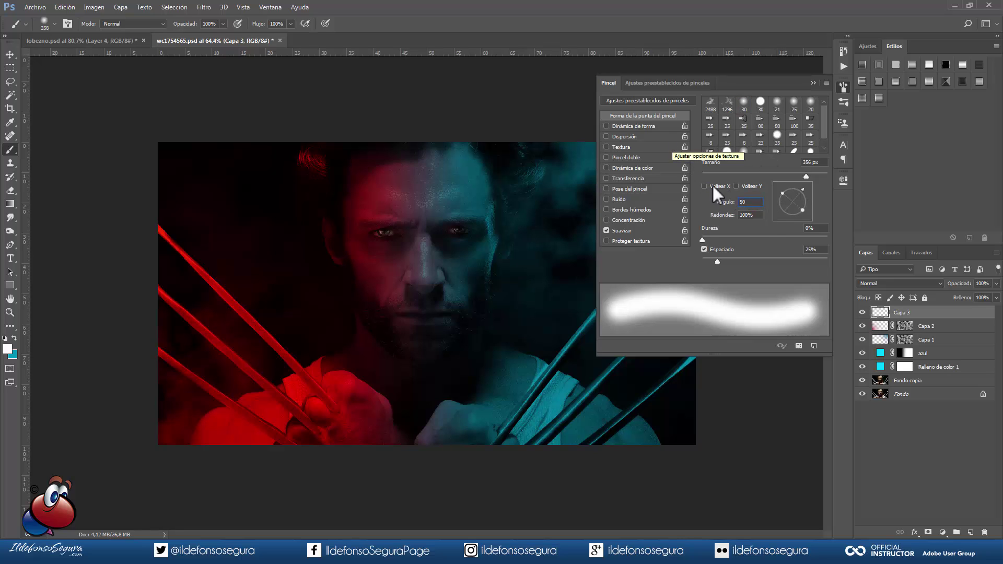
pyautogui.press('Tab')
pyautogui.write('35')
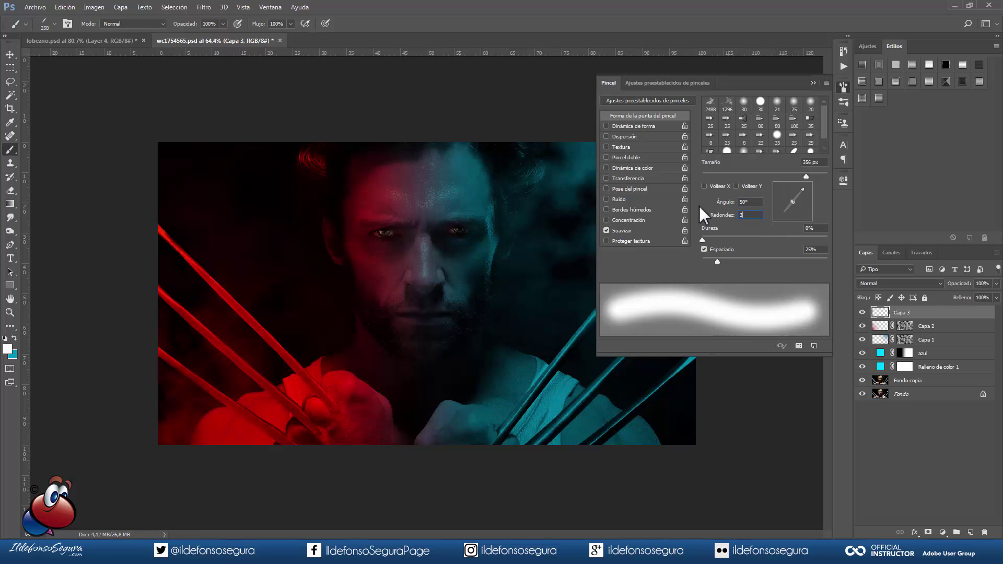
pyautogui.press('Return')
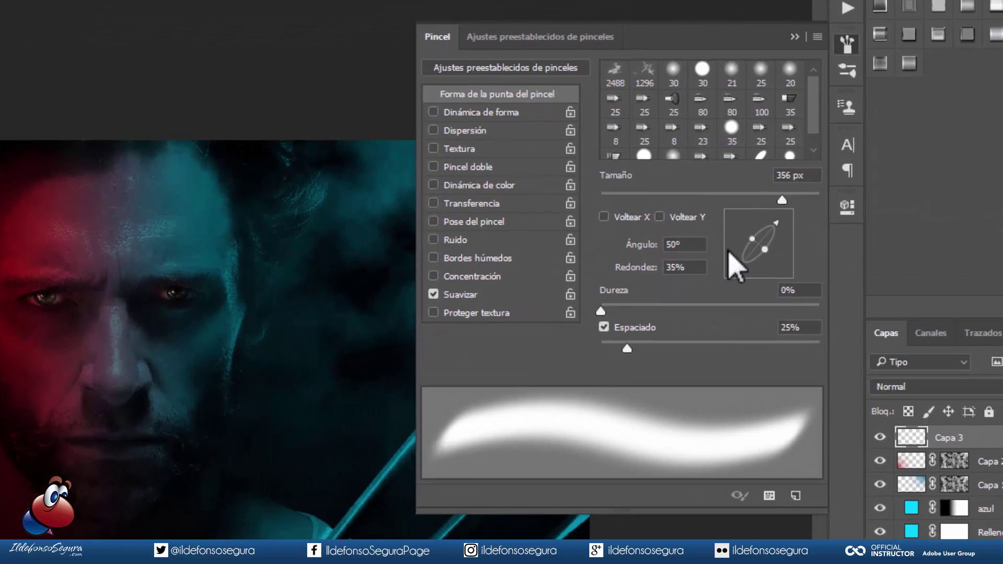
pyautogui.click(794, 37)
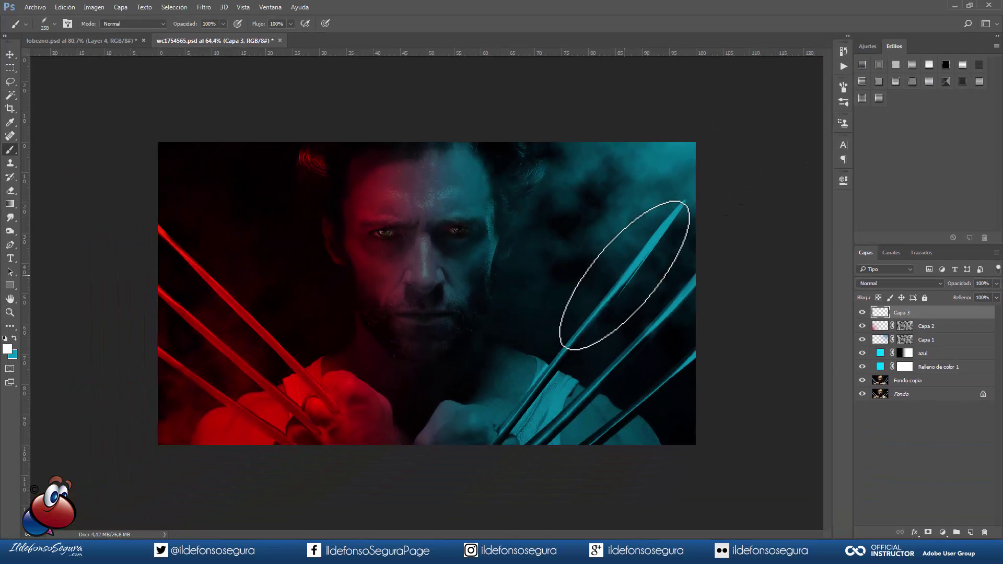
pyautogui.click(624, 275)
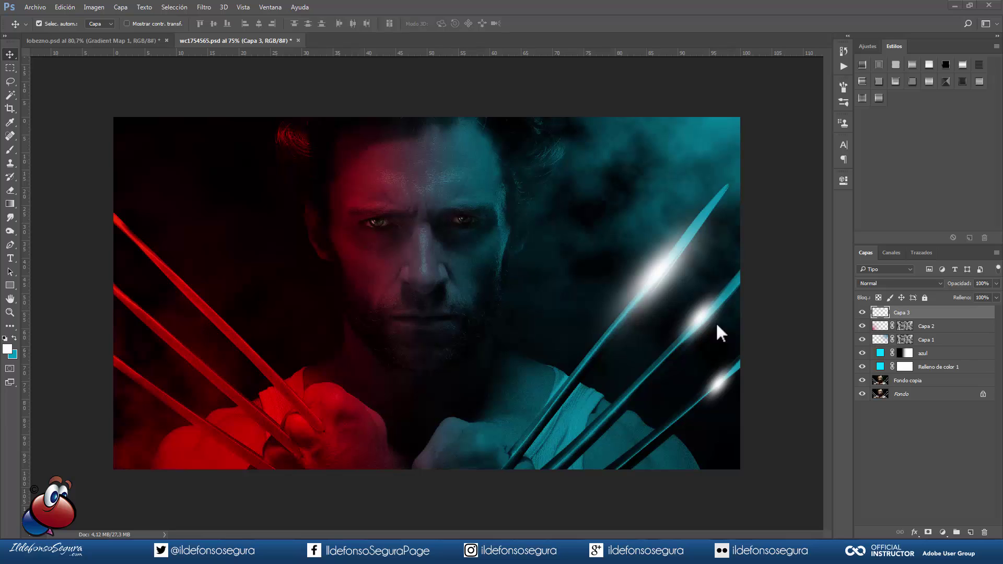
# - Add a Gradient Map adjustment layer using the violet-to-orange preset
pyautogui.click(942, 532)
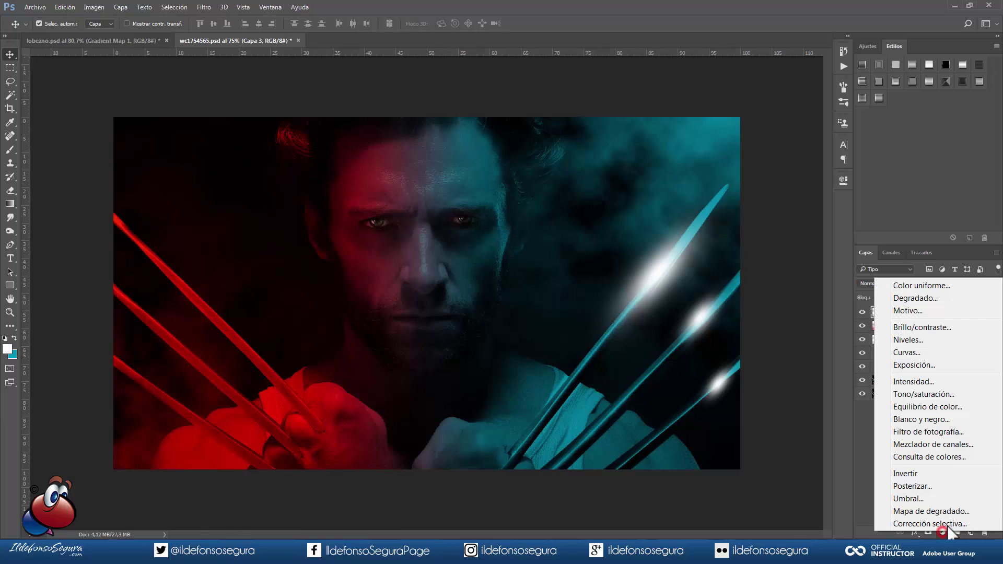
pyautogui.click(945, 512)
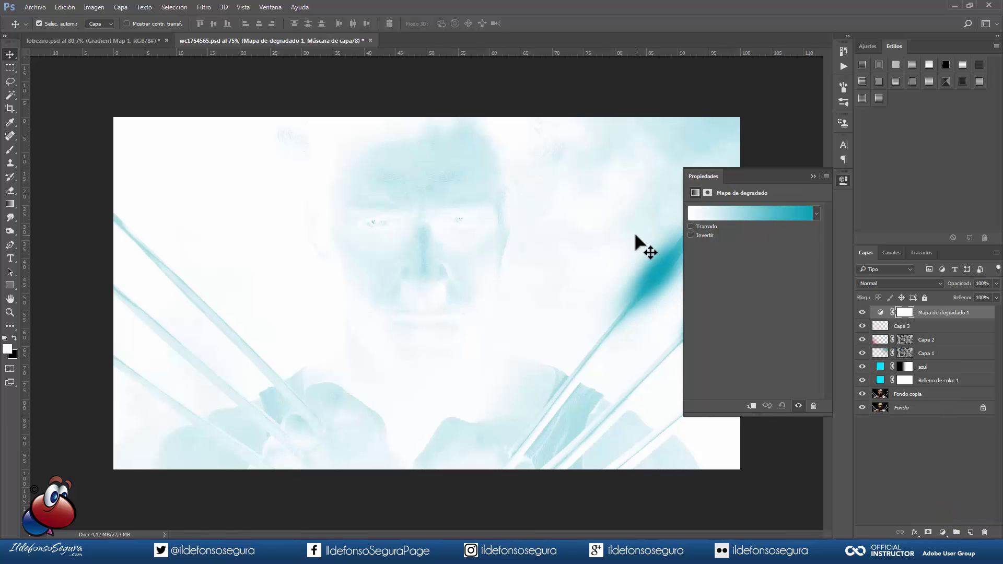
pyautogui.click(815, 213)
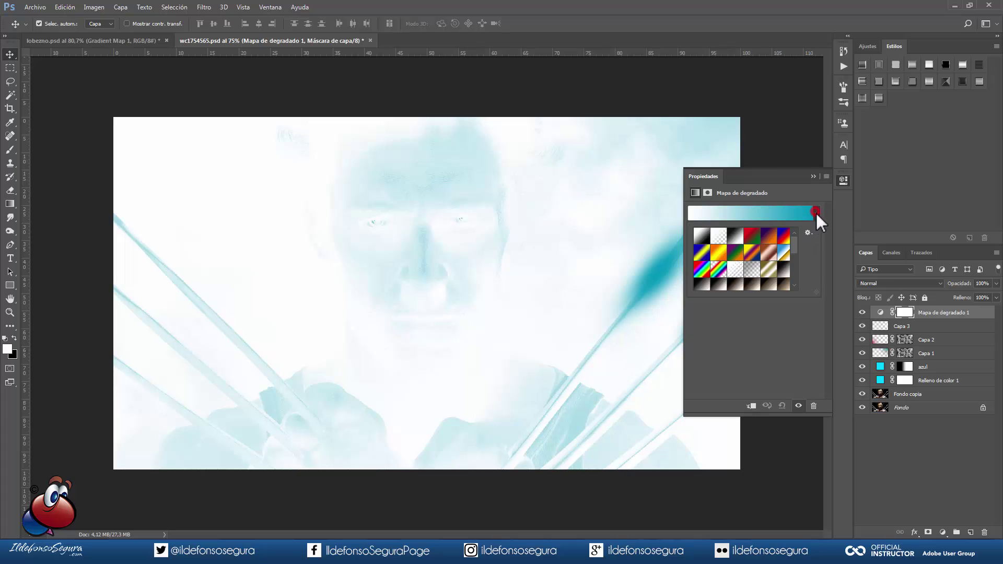
pyautogui.click(766, 237)
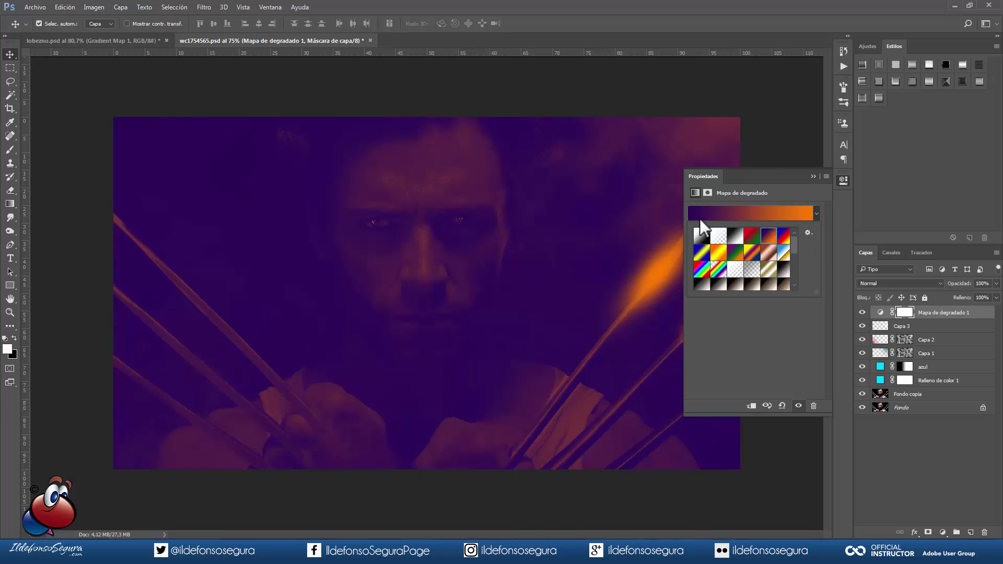
pyautogui.click(753, 333)
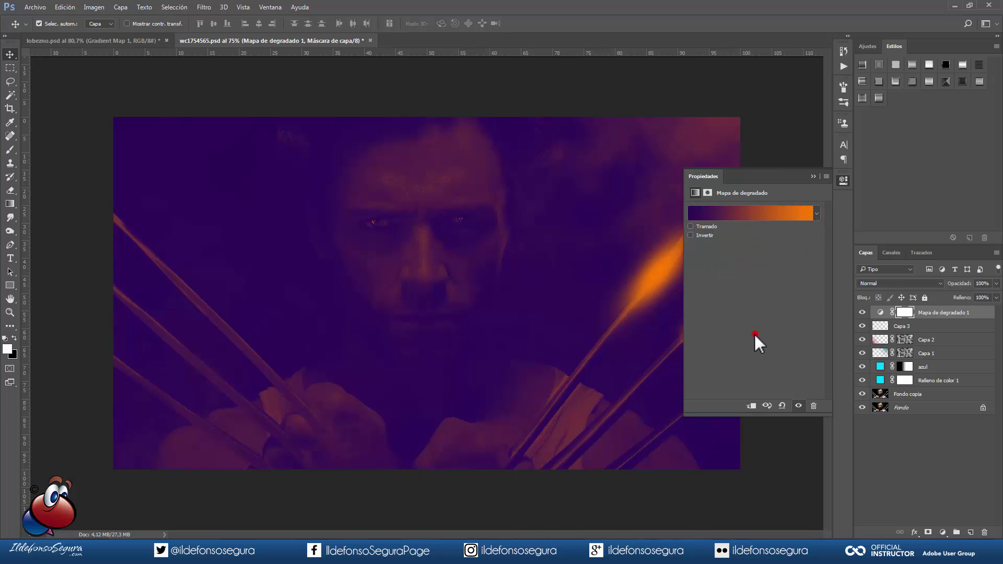
# - Set the gradient map to Luz suave, tick Invertir, and lower its opacity to 60%
pyautogui.click(902, 280)
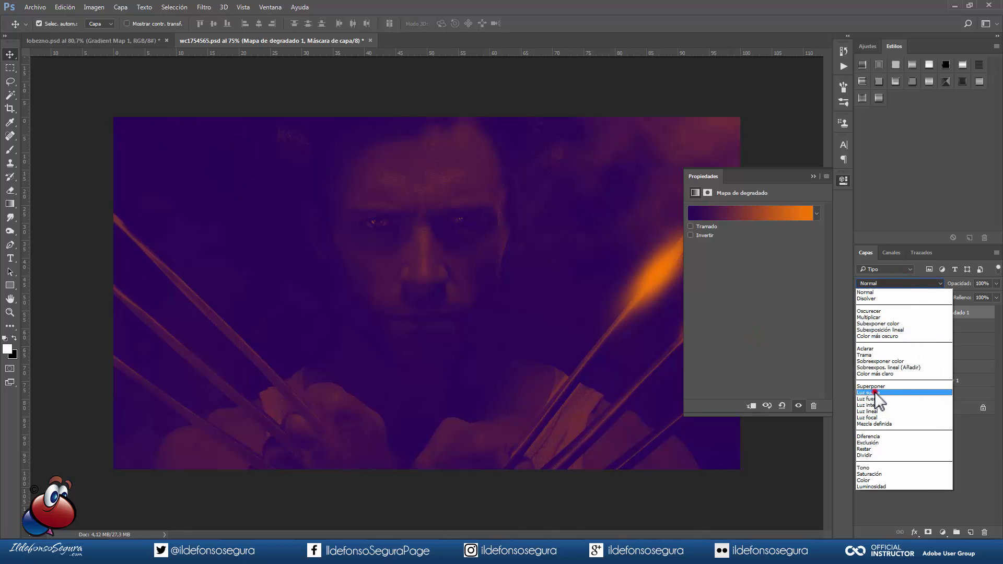
pyautogui.click(874, 392)
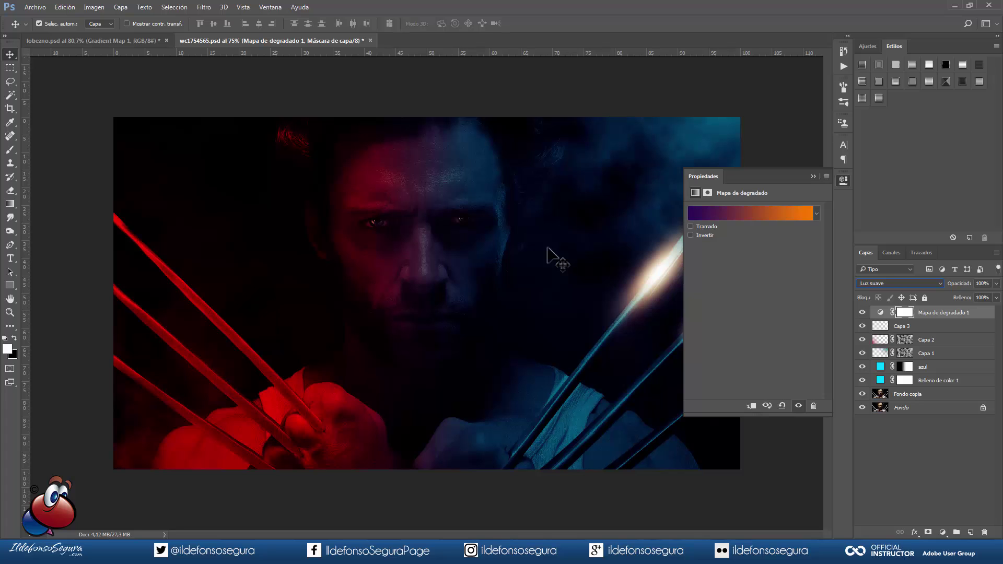
pyautogui.click(690, 235)
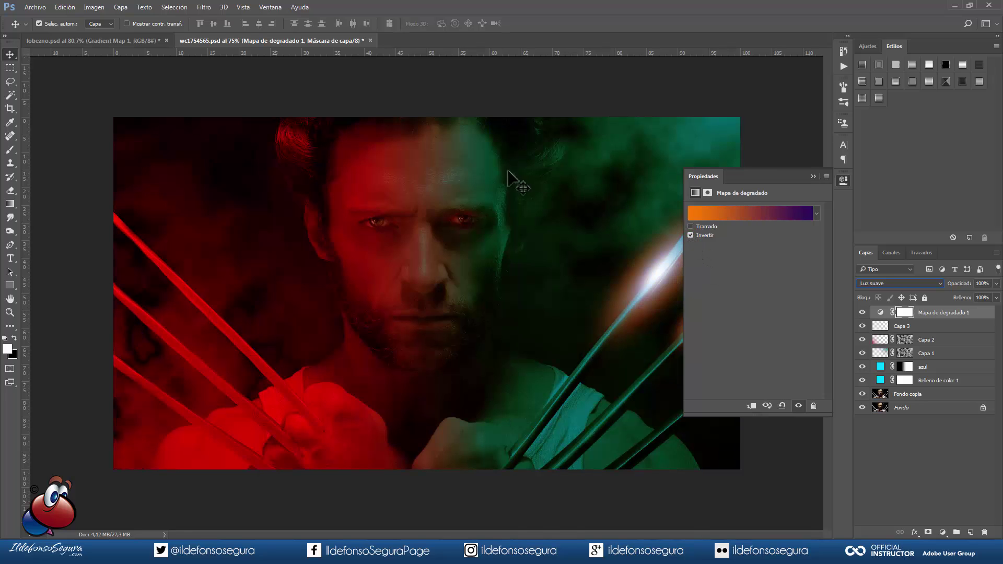
pyautogui.click(981, 283)
pyautogui.write('60')
pyautogui.press('Return')
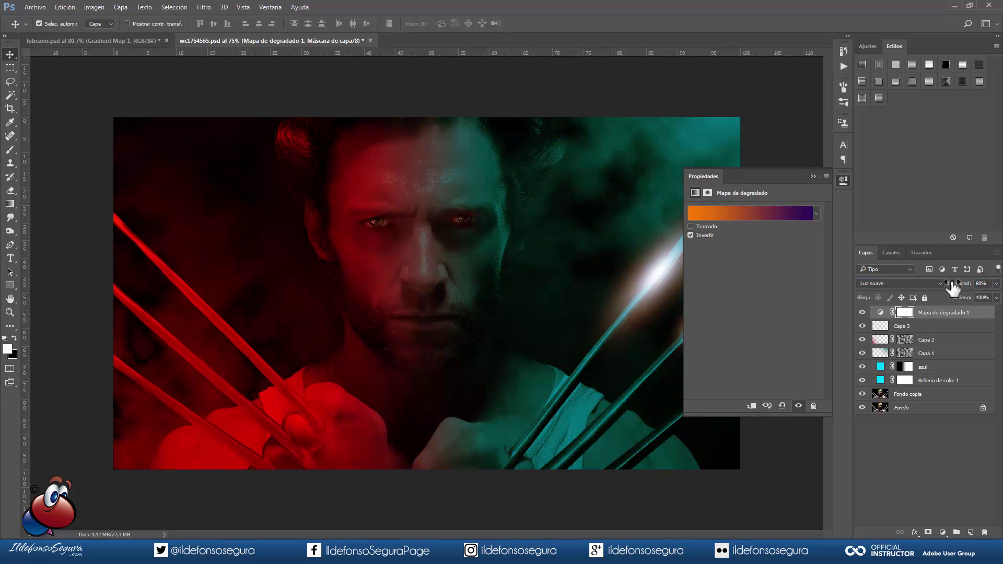
pyautogui.click(813, 177)
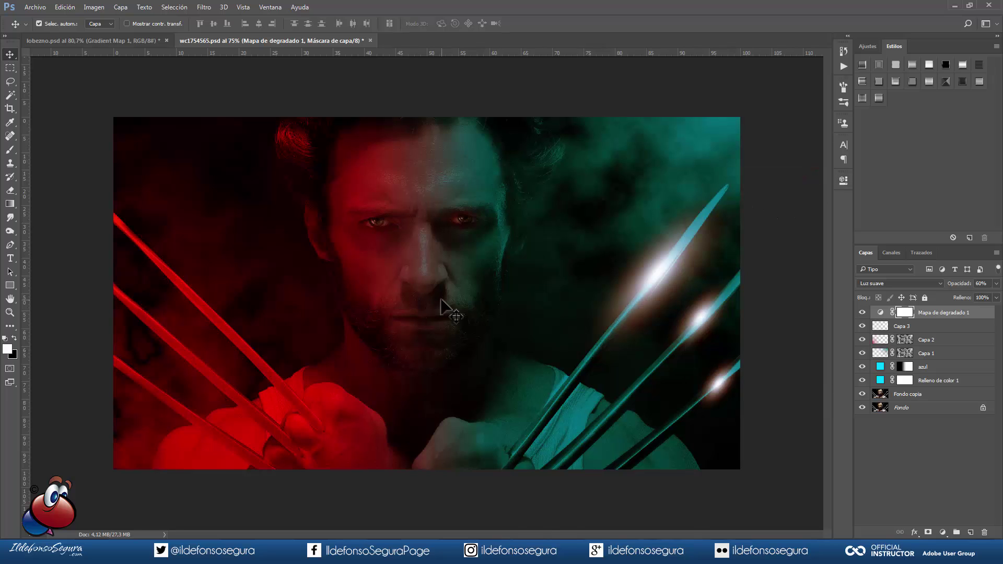
# - Toggle Mapa de degradado 1 off and on three times to compare the teal-green tint
pyautogui.click(861, 313)
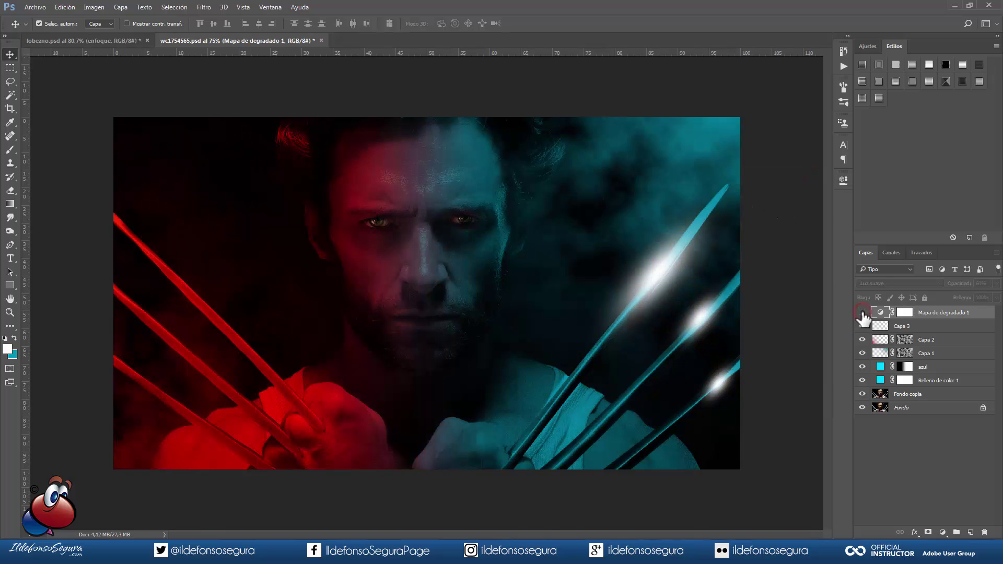
pyautogui.click(861, 313)
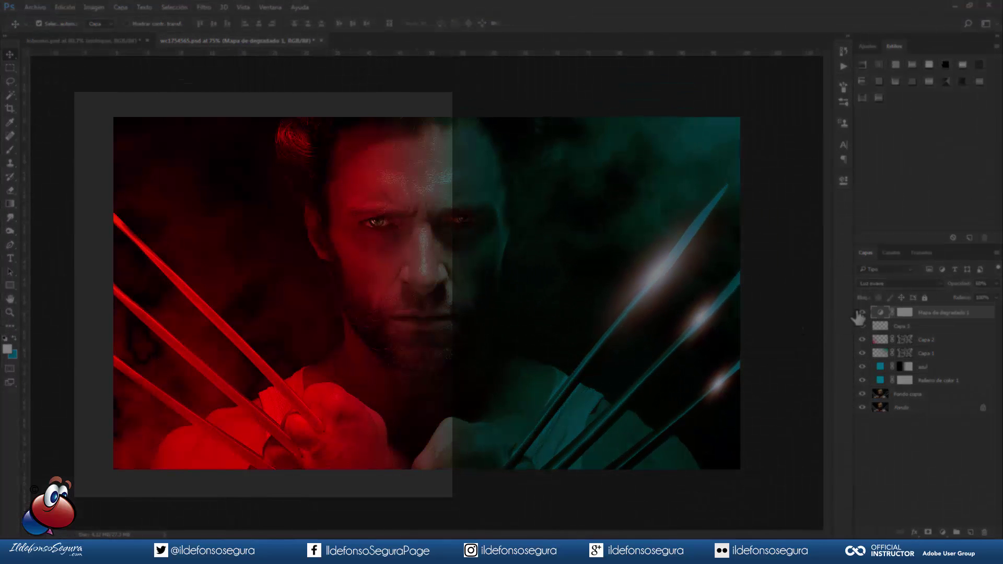
pyautogui.click(861, 313)
pyautogui.click(861, 312)
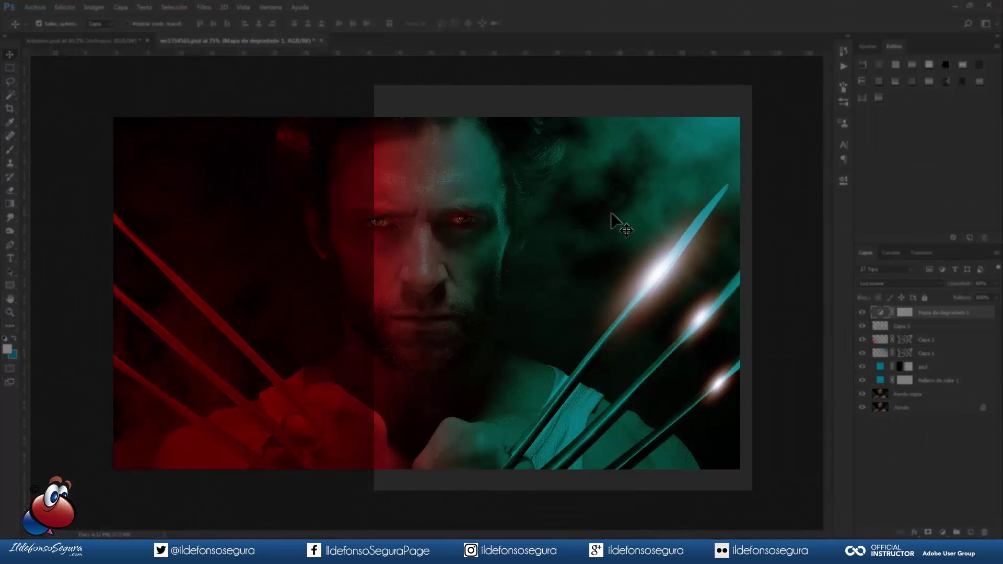
pyautogui.click(862, 313)
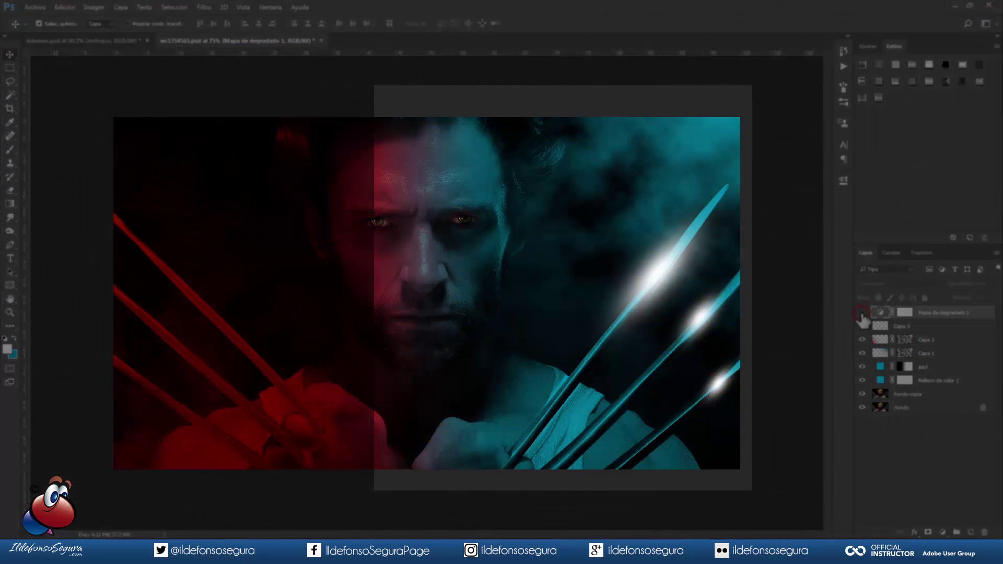
pyautogui.click(862, 312)
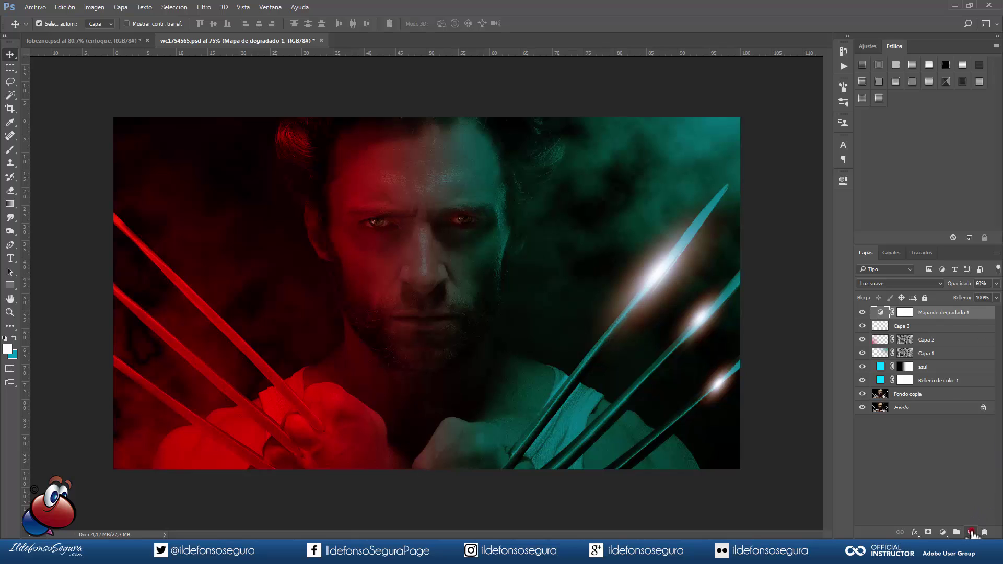
# - Stamp the merged composite into new layer Capa 4 via Aplicar imagen, then compare against Fondo alone
pyautogui.click(970, 532)
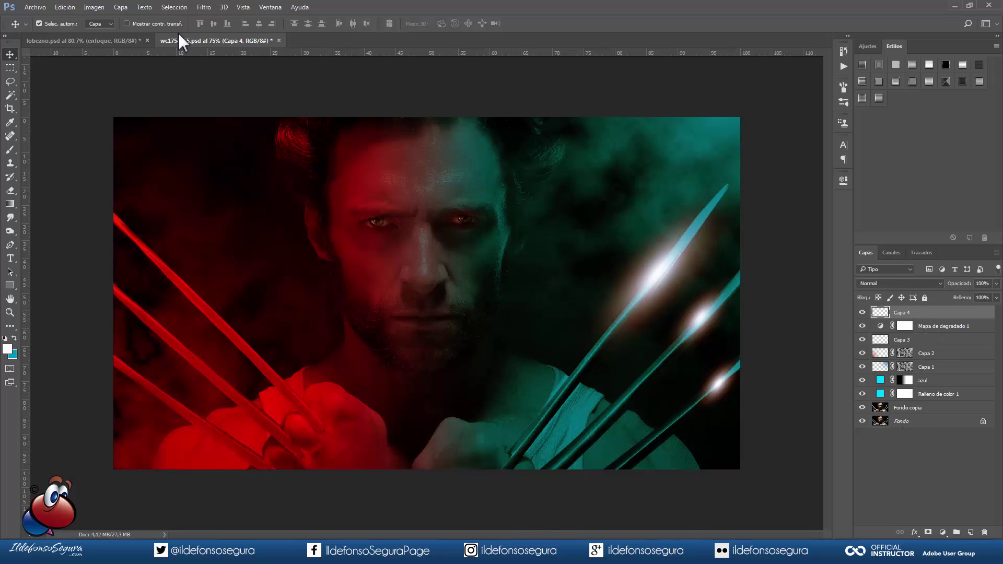
pyautogui.click(88, 6)
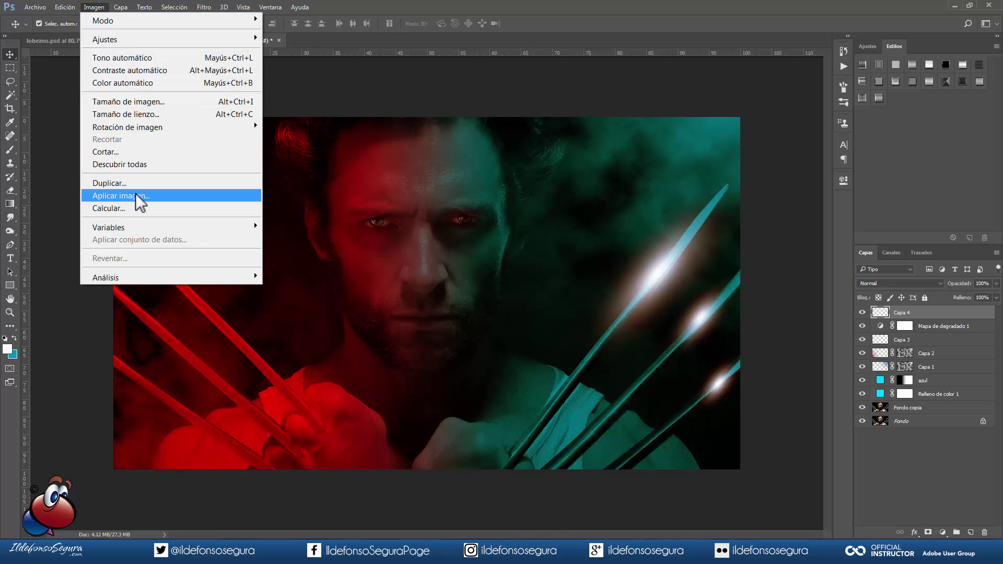
pyautogui.click(135, 193)
pyautogui.click(601, 162)
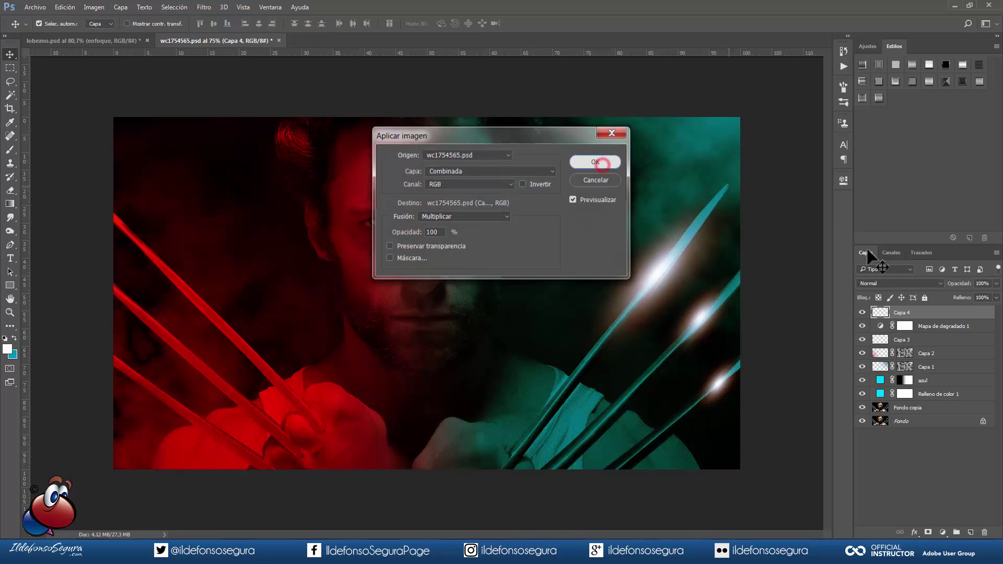
pyautogui.click(862, 312)
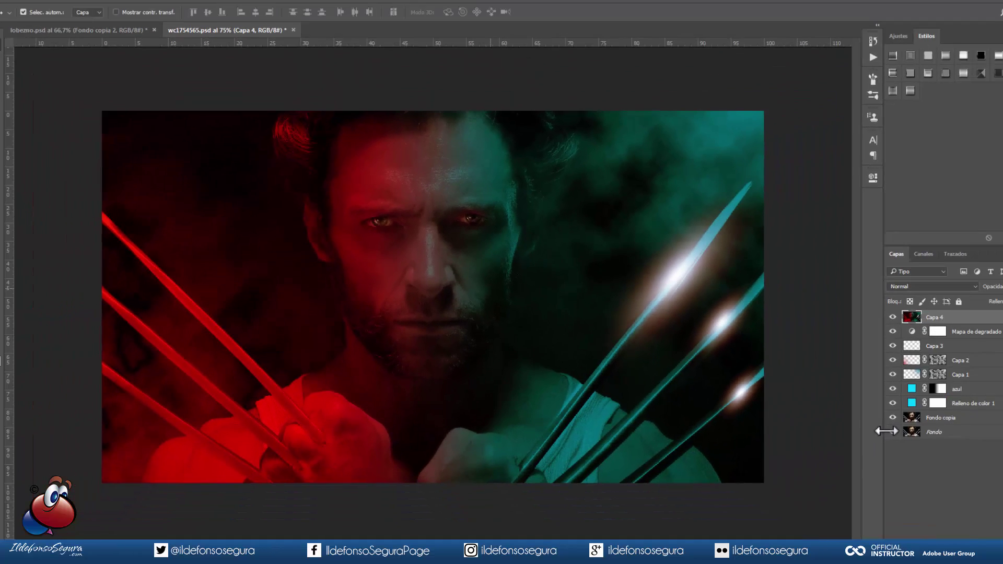
pyautogui.click(861, 423)
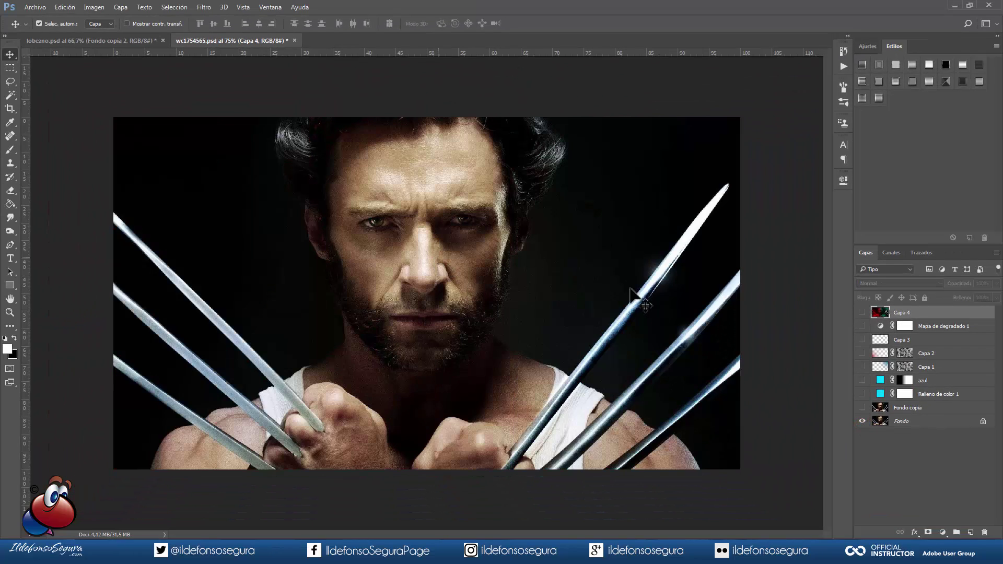
pyautogui.keyDown('alt'); pyautogui.click(861, 420); pyautogui.keyUp('alt')
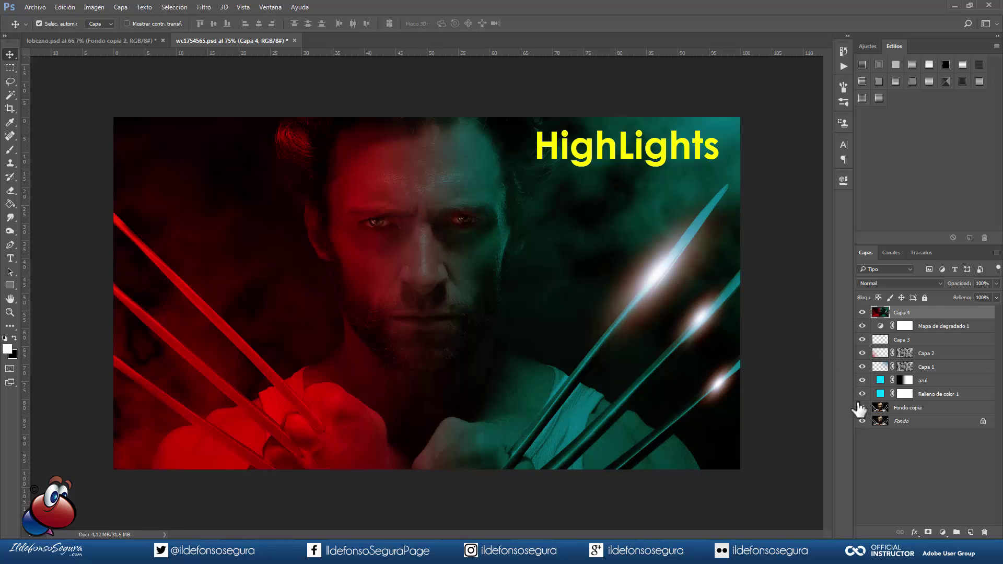
# - Duplicate Fondo copia as Fondo copia 2, move it above Capa 4, and toggle the top layers to compare
pyautogui.click(896, 411)
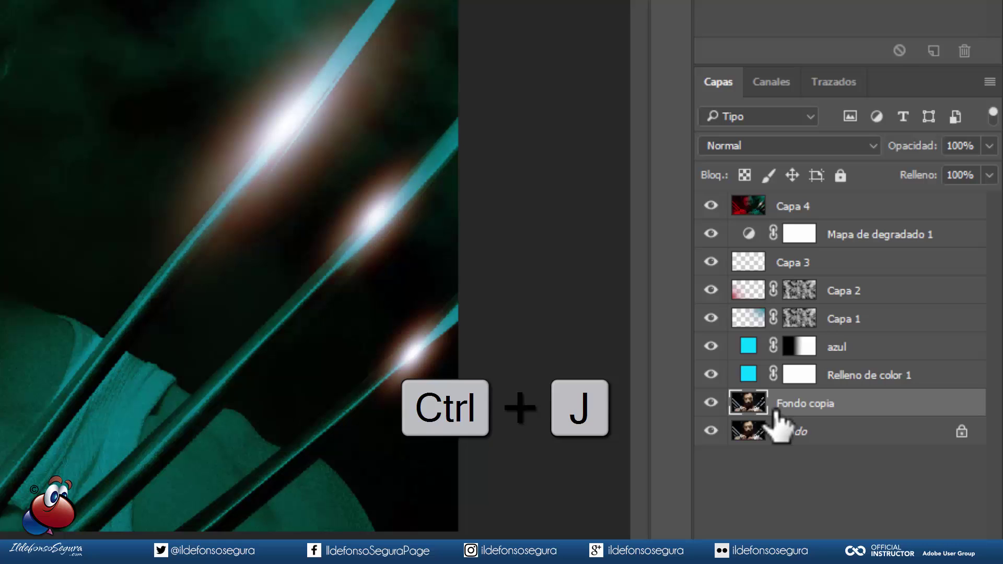
pyautogui.hotkey('ctrl', 'j')
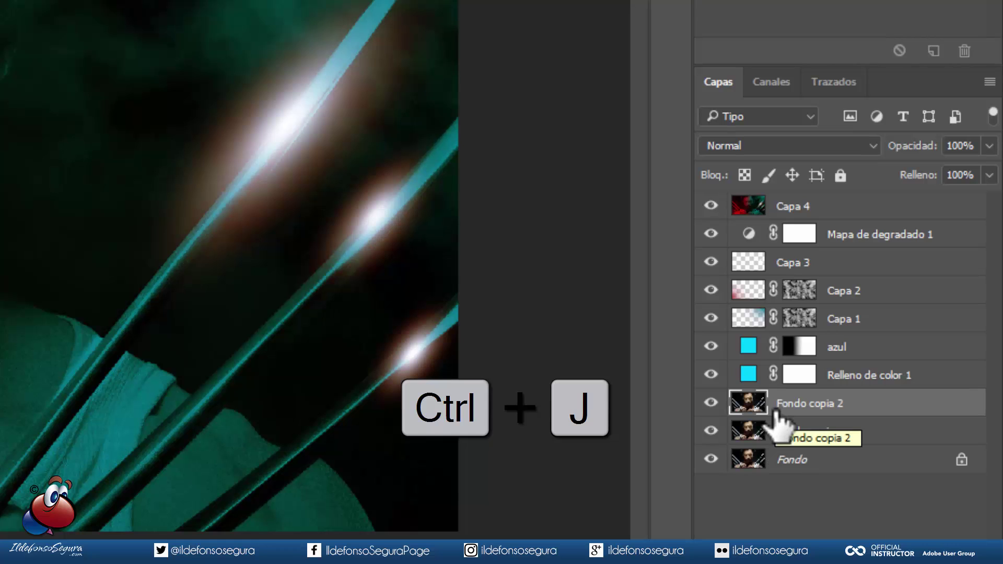
pyautogui.moveTo(760, 416); pyautogui.dragTo(747, 202)
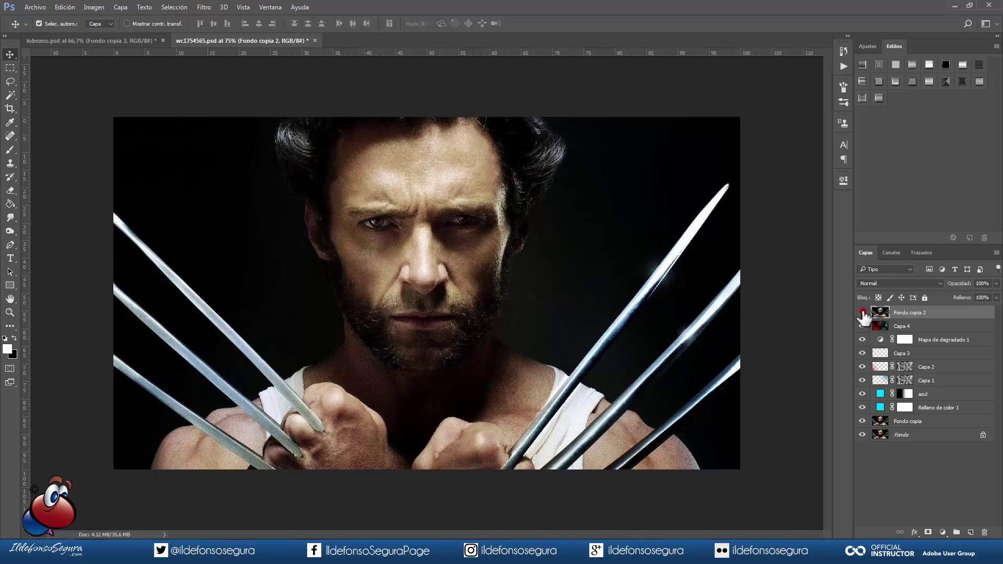
pyautogui.click(862, 312)
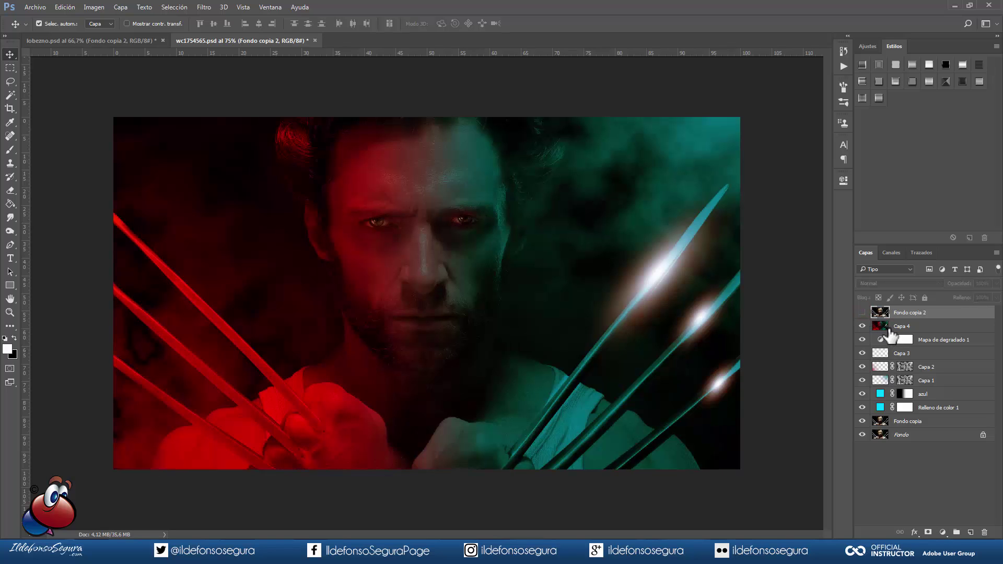
pyautogui.click(862, 326)
pyautogui.moveTo(862, 313); pyautogui.dragTo(862, 325)
# - Set Fondo copia 2's Blend If splits to this layer 238/255 and underlying 0/123
pyautogui.rightClick(901, 316)
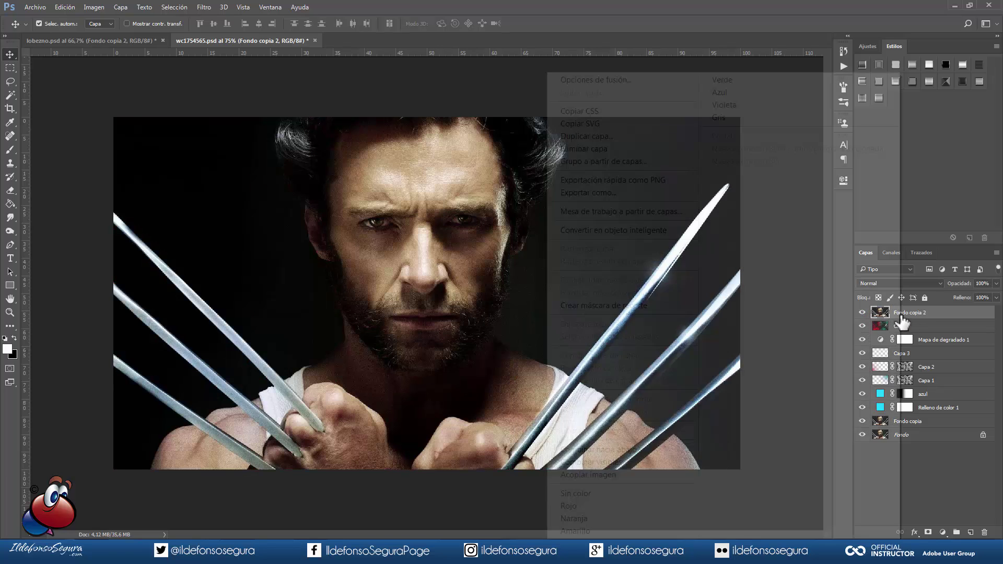
pyautogui.click(619, 83)
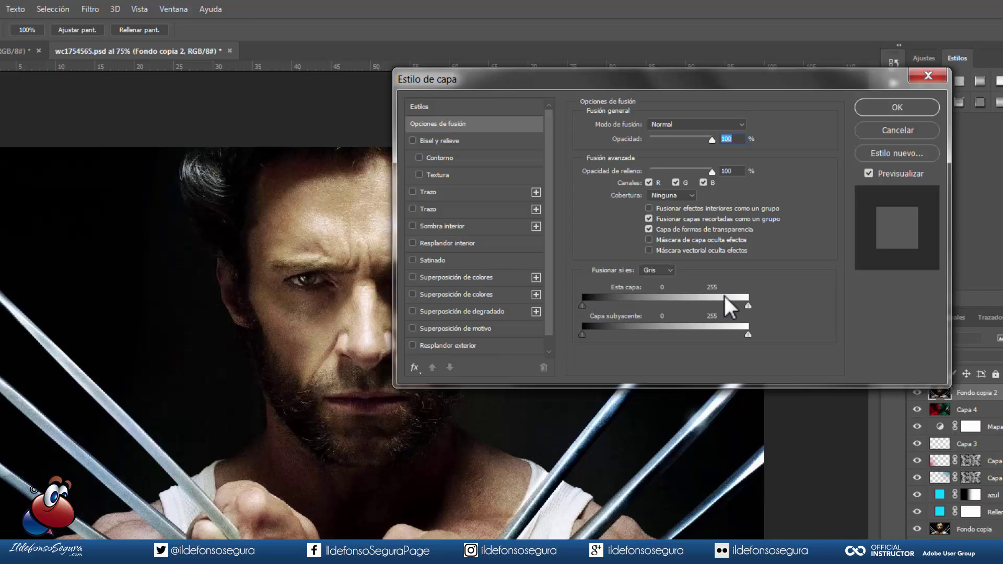
pyautogui.moveTo(582, 305); pyautogui.dragTo(734, 308)
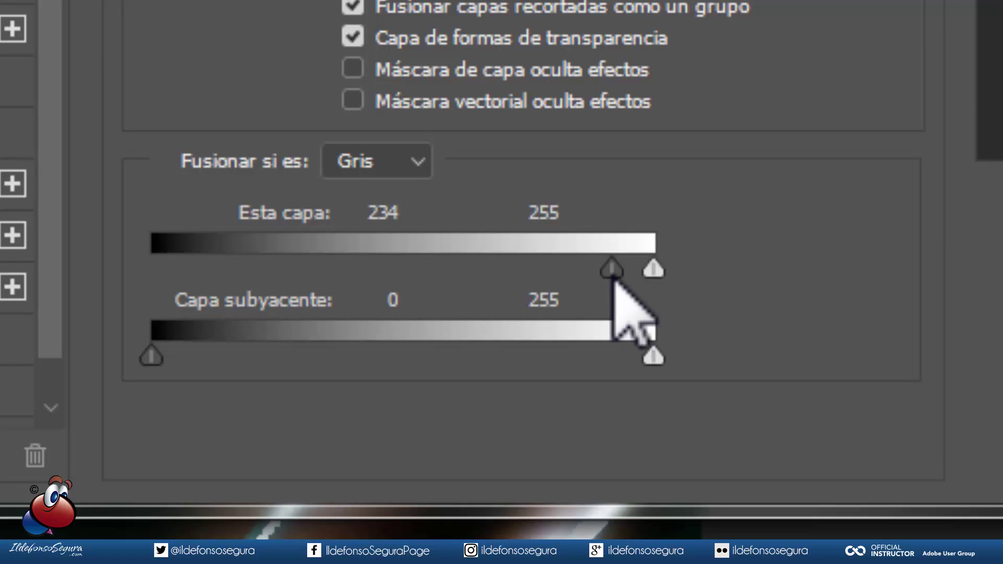
pyautogui.press('alt')
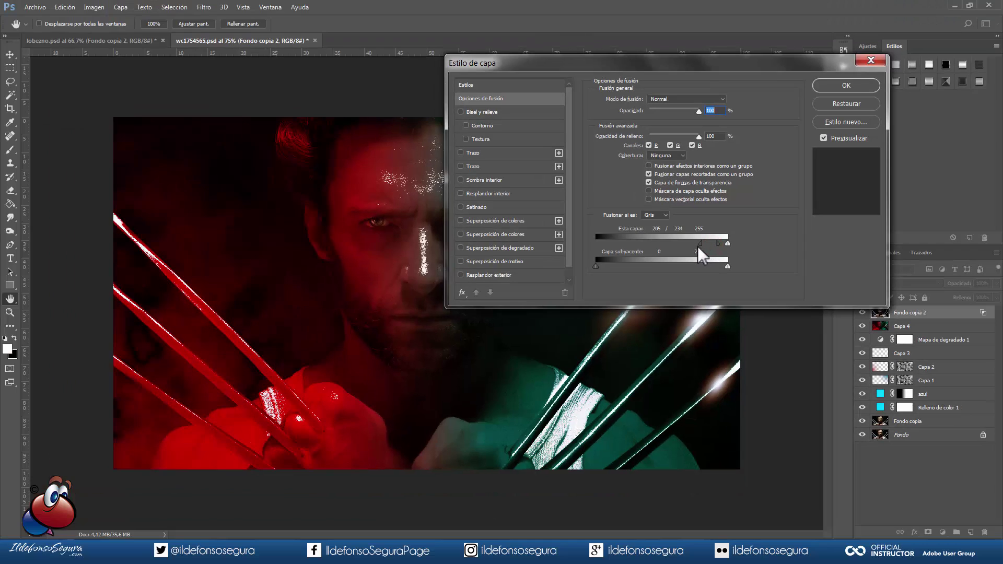
pyautogui.moveTo(706, 246); pyautogui.dragTo(569, 247)
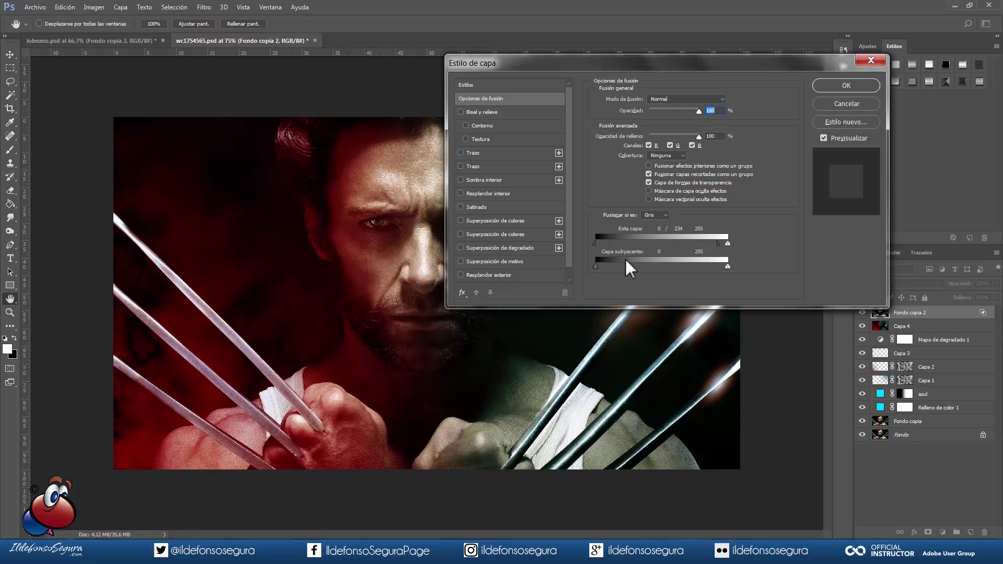
pyautogui.press('alt')
pyautogui.moveTo(595, 266)
pyautogui.mouseDown()
pyautogui.moveTo(656, 274)
pyautogui.moveTo(586, 267)
pyautogui.moveTo(657, 274)
pyautogui.mouseUp()
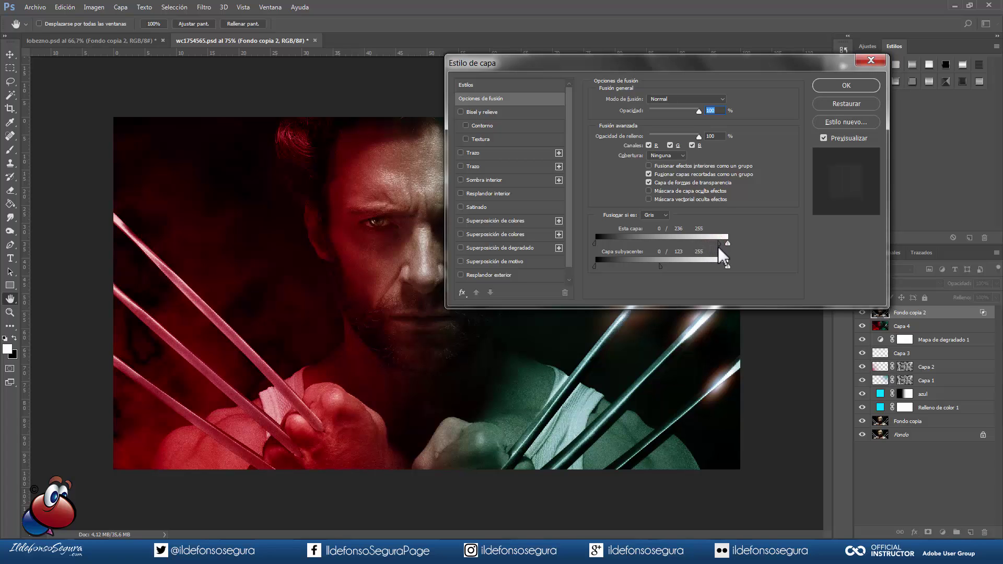
pyautogui.moveTo(718, 246); pyautogui.dragTo(719, 243)
pyautogui.click(850, 86)
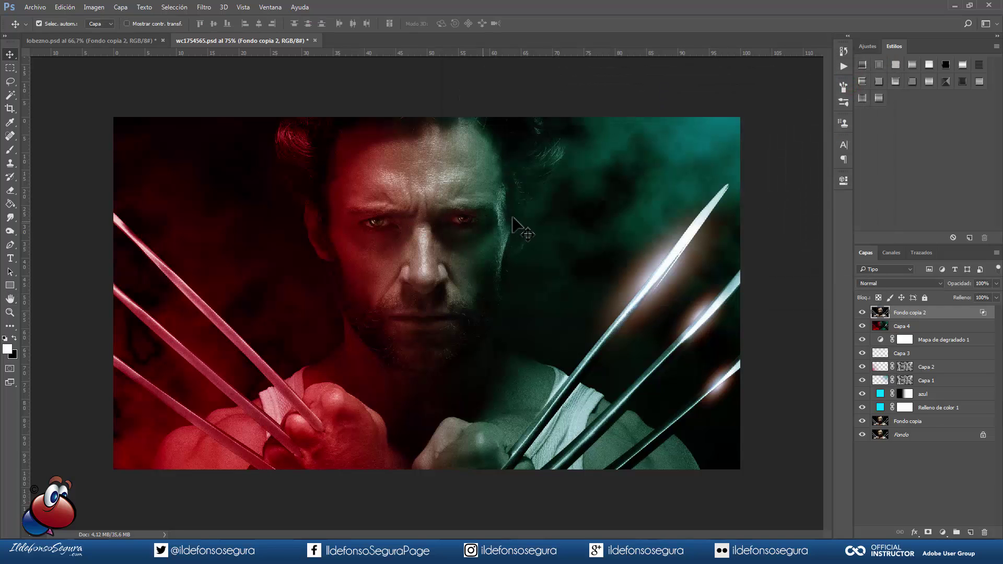
# - Set Fondo copia 2 to Luz lineal and give it a 7-pixel Gaussian blur
pyautogui.click(882, 282)
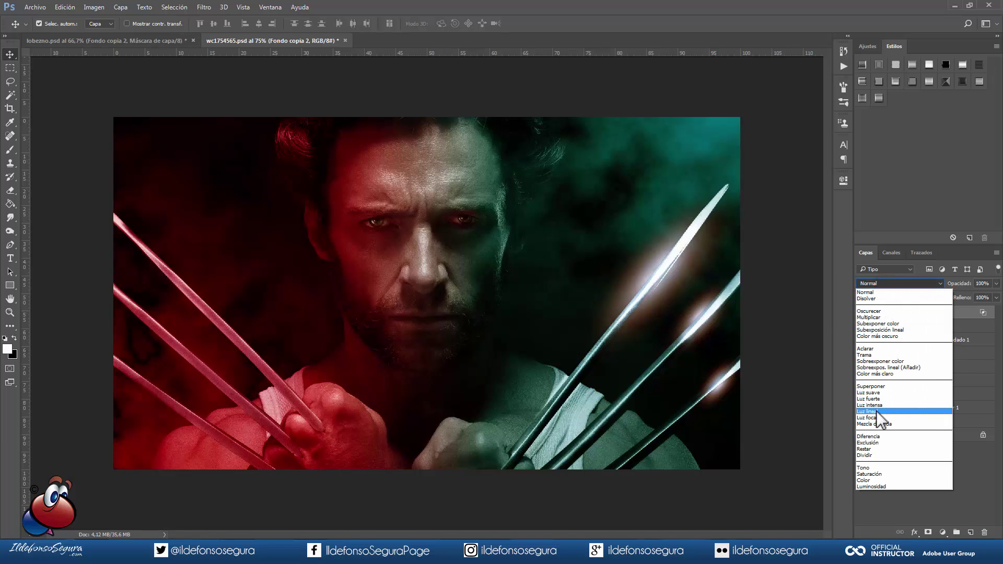
pyautogui.click(867, 411)
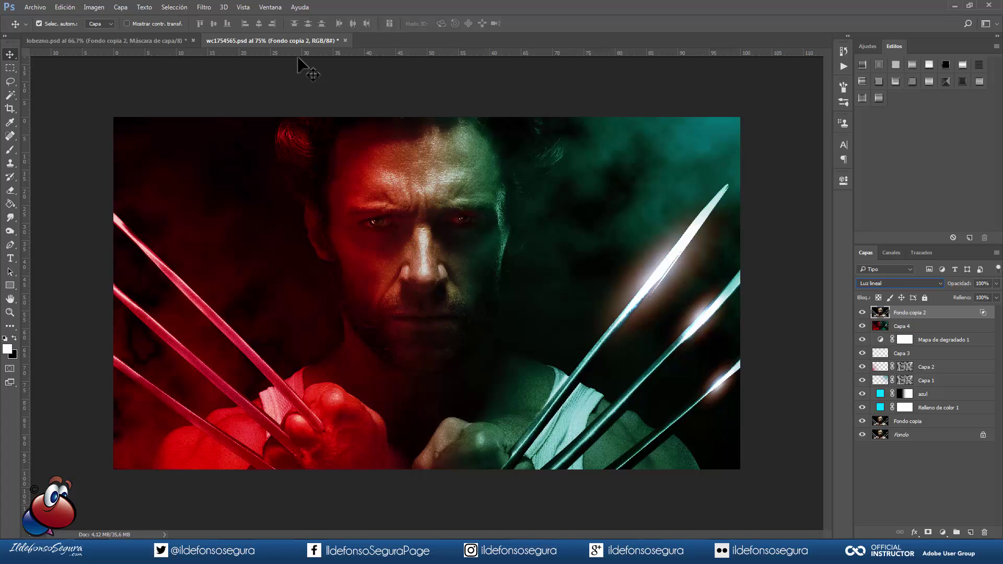
pyautogui.click(209, 9)
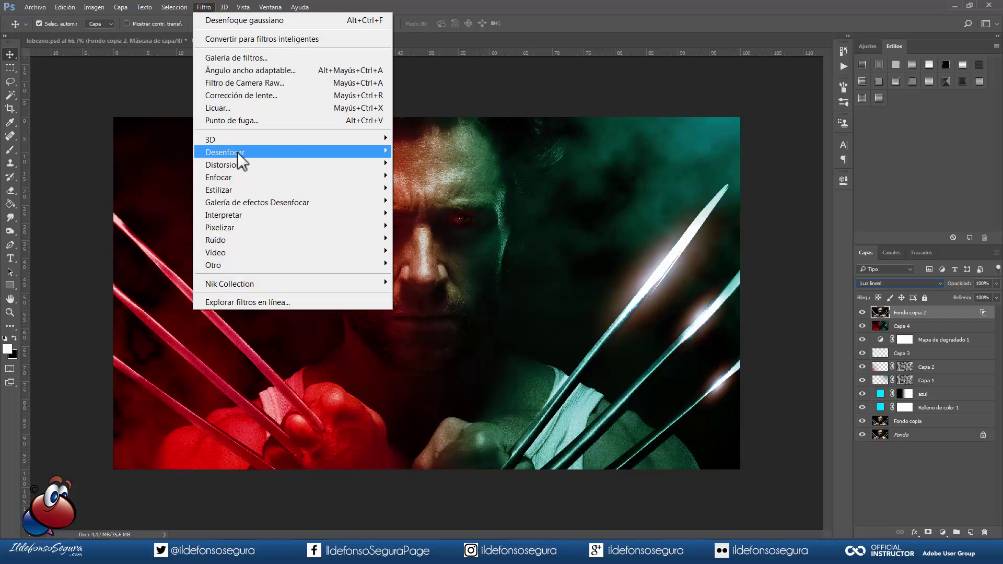
pyautogui.click(237, 152)
pyautogui.click(435, 239)
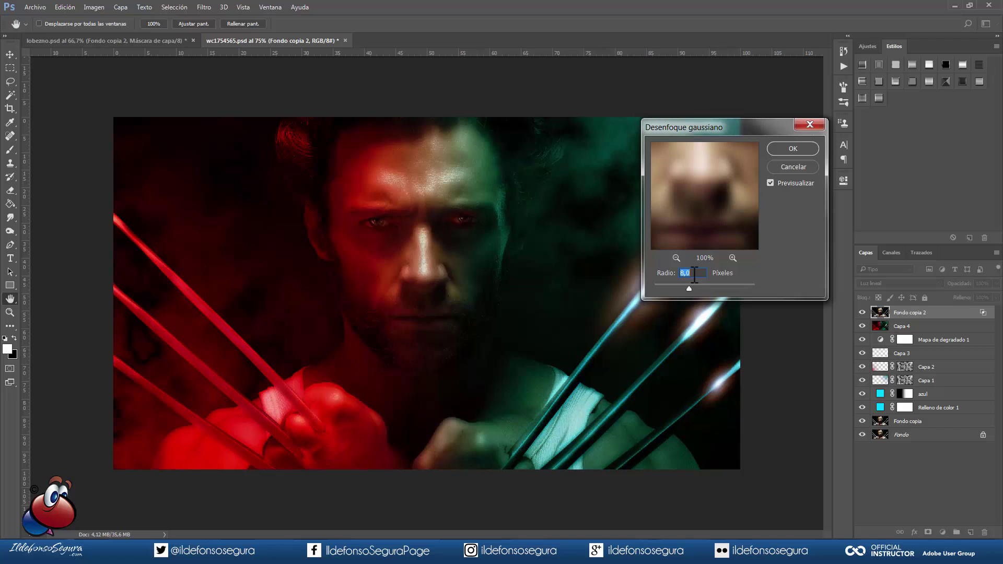
pyautogui.write('7')
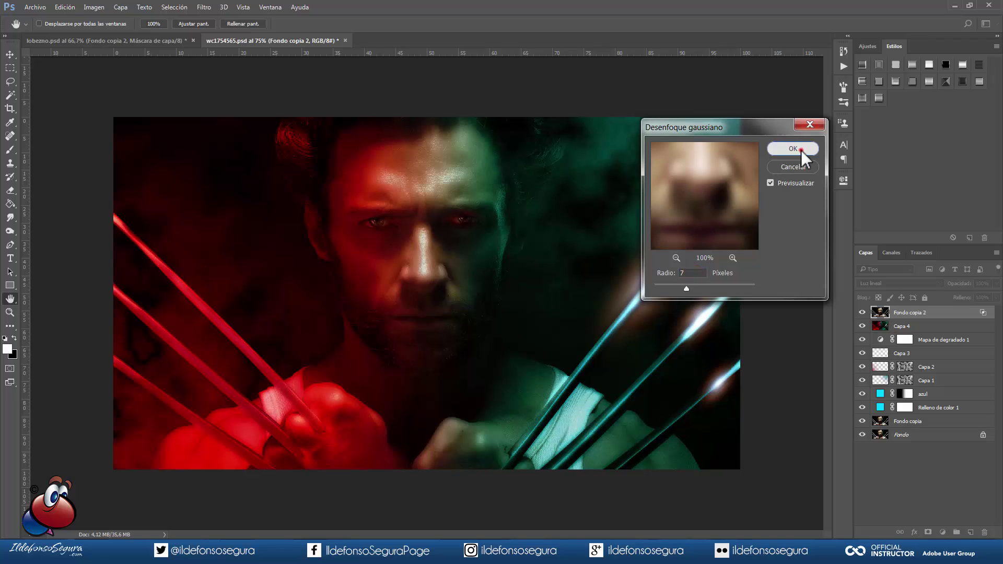
pyautogui.click(800, 149)
# - Compare the top layer on and off, then add a layer mask to Fondo copia 2
pyautogui.click(861, 313)
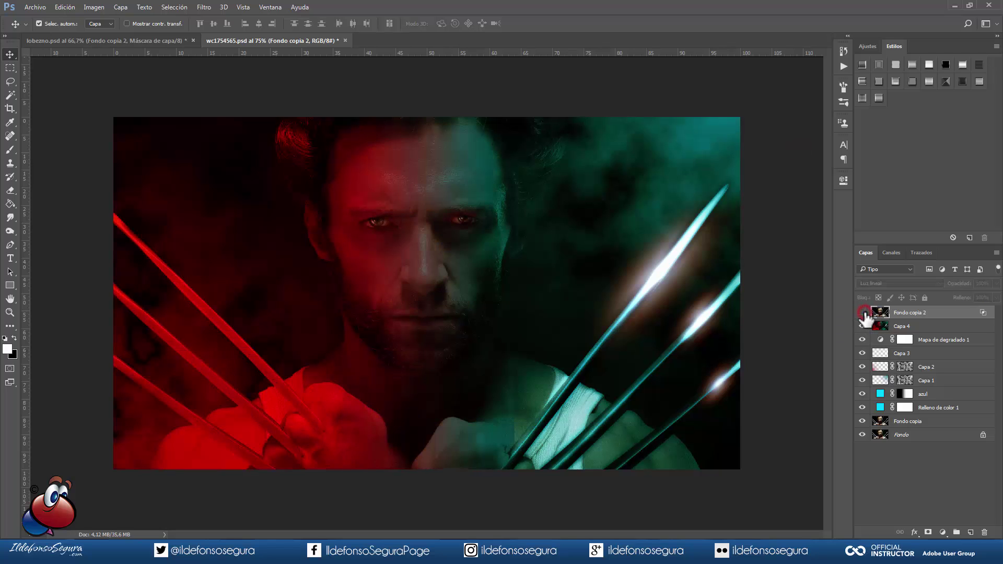
pyautogui.click(862, 314)
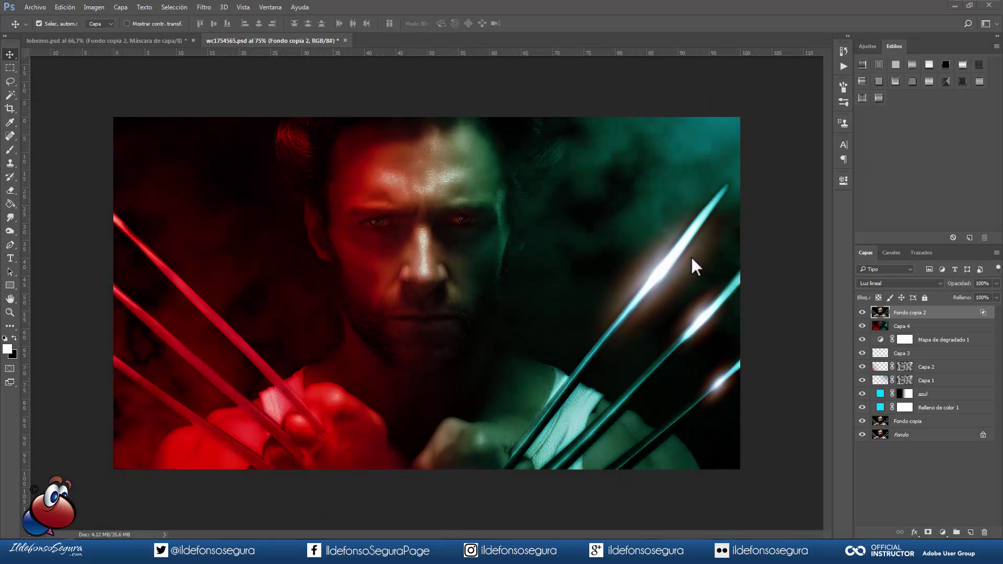
pyautogui.click(883, 308)
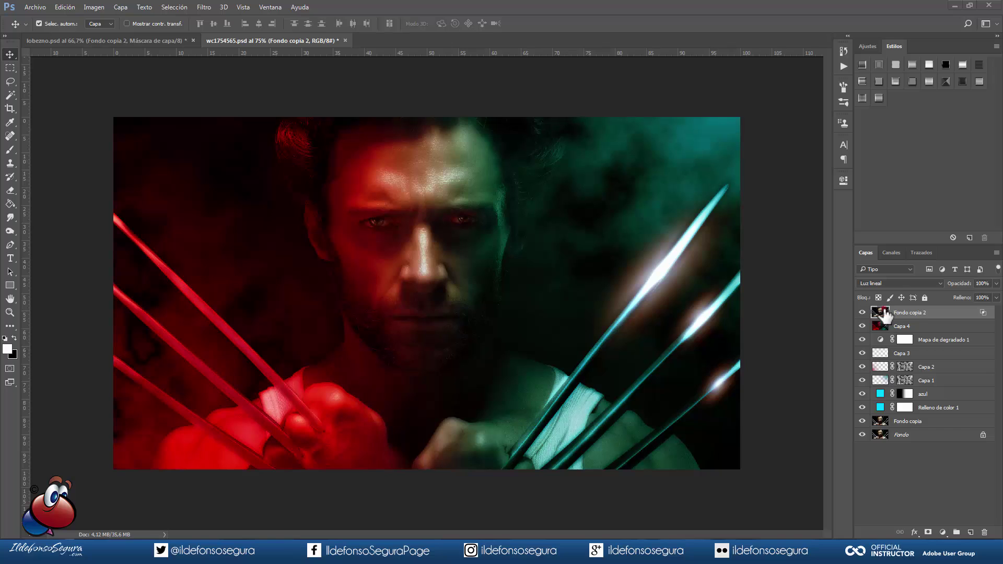
pyautogui.click(928, 532)
# - Paint the Fondo copia 2 mask over the forehead with a ~237 px black brush at 30% opacity
pyautogui.click(10, 150)
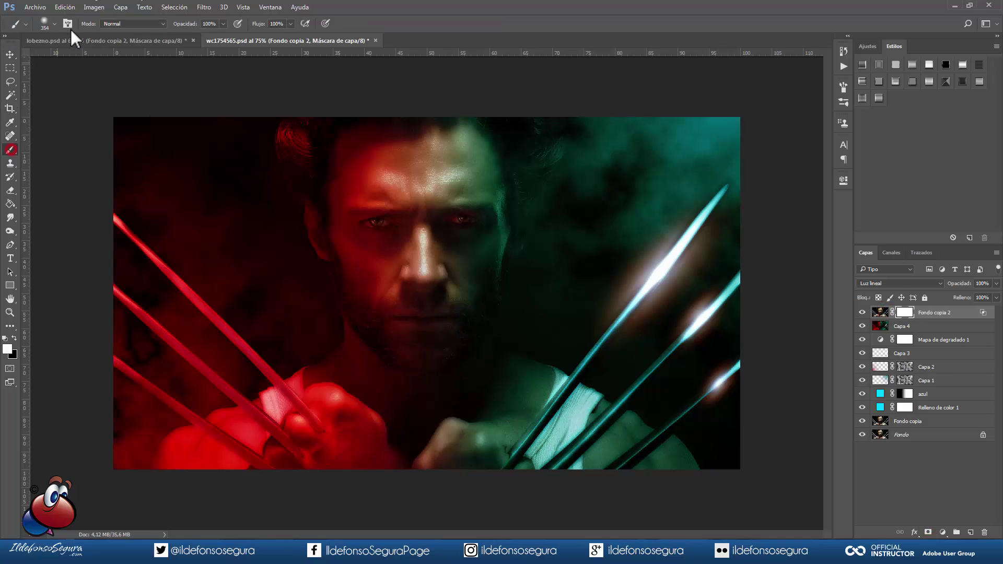
pyautogui.click(54, 24)
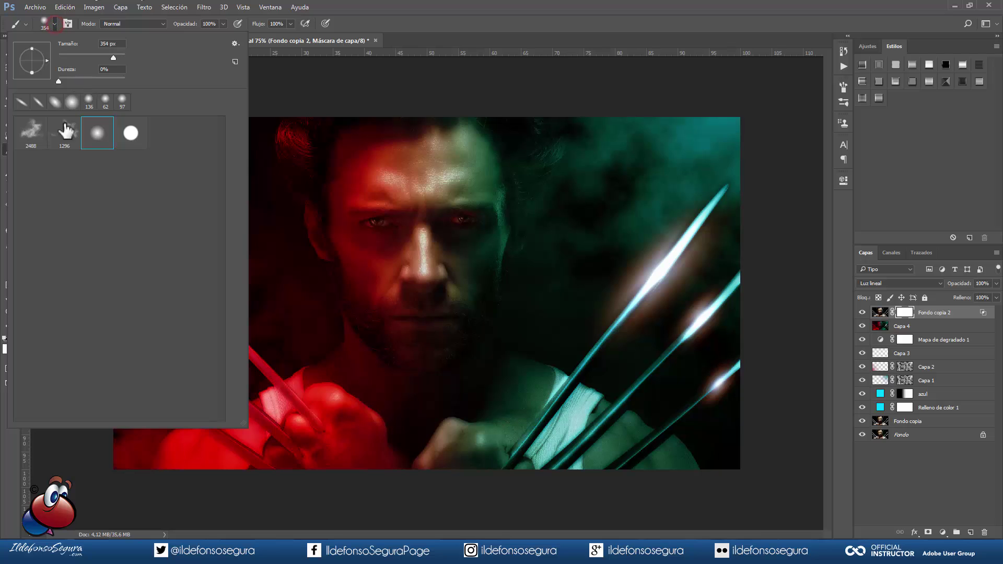
pyautogui.click(381, 30)
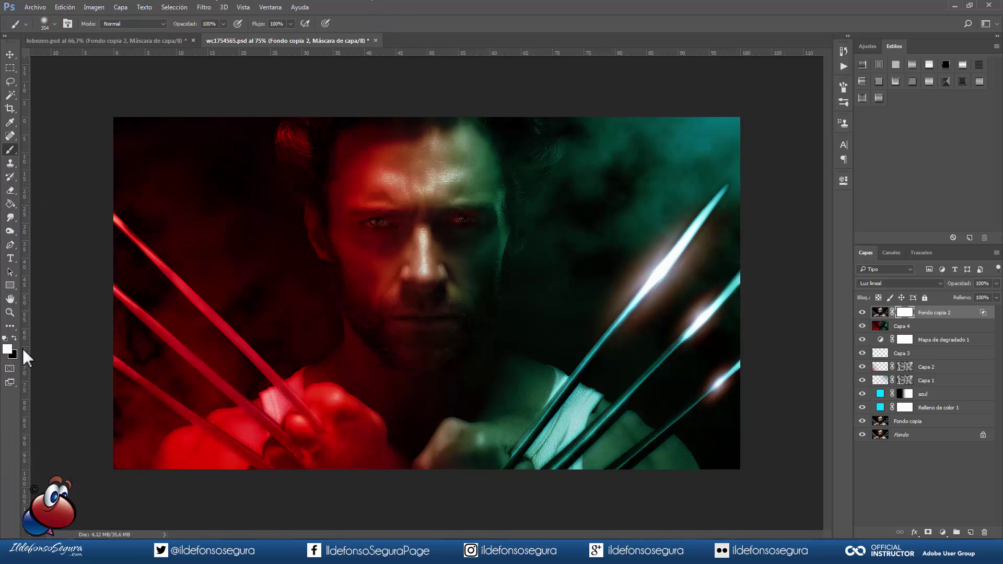
pyautogui.press('x')
pyautogui.moveTo(437, 249); pyautogui.dragTo(428, 248)
pyautogui.click(217, 23)
pyautogui.write('30')
pyautogui.press('Return')
pyautogui.moveTo(460, 145); pyautogui.dragTo(441, 130)
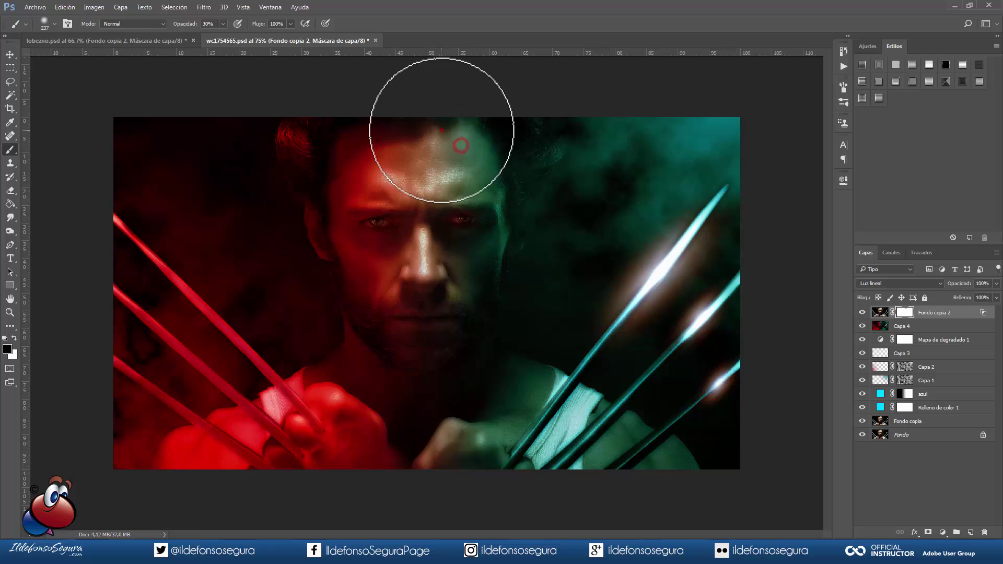
pyautogui.moveTo(470, 170)
pyautogui.mouseDown()
pyautogui.moveTo(429, 132)
pyautogui.moveTo(354, 107)
pyautogui.moveTo(347, 162)
pyautogui.moveTo(391, 130)
pyautogui.moveTo(427, 268)
pyautogui.mouseUp()
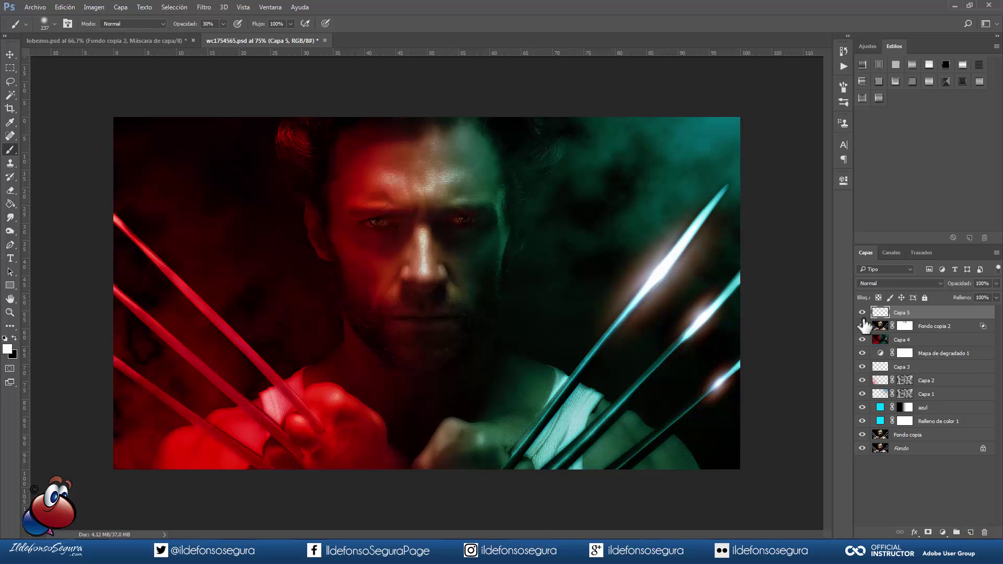
# - Stamp a merged copy of the image into Capa 5 with Apply Image (Combined, RGB, Multiply, 100%)
pyautogui.click(97, 6)
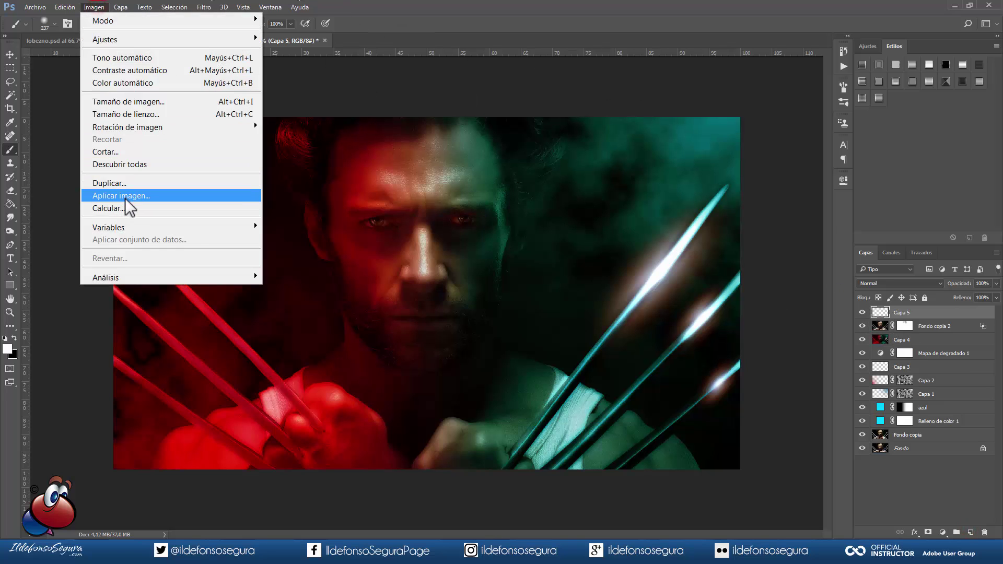
pyautogui.click(123, 196)
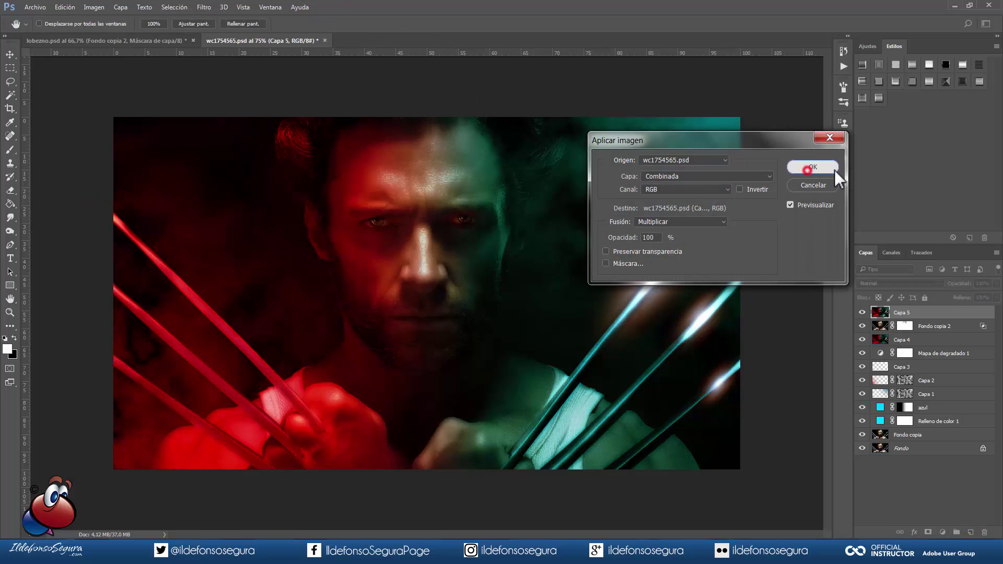
pyautogui.click(807, 169)
pyautogui.press('b')
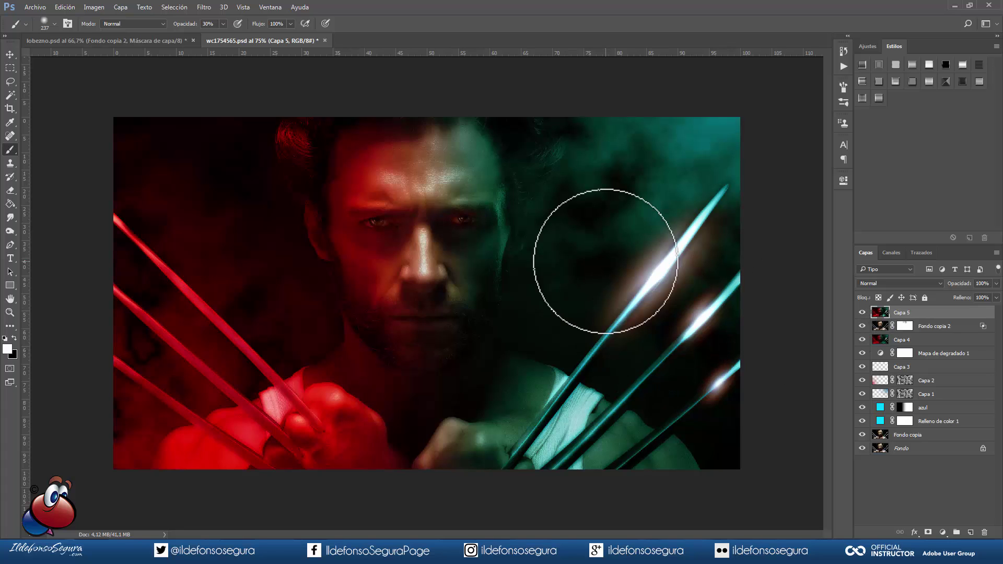
# - Convert Capa 5 into a smart object
pyautogui.rightClick(915, 317)
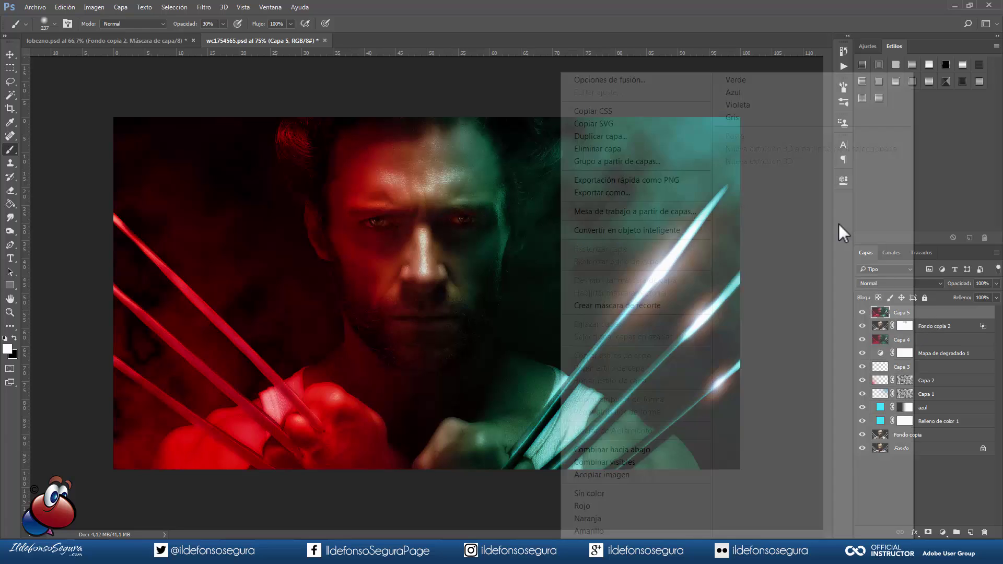
pyautogui.click(629, 230)
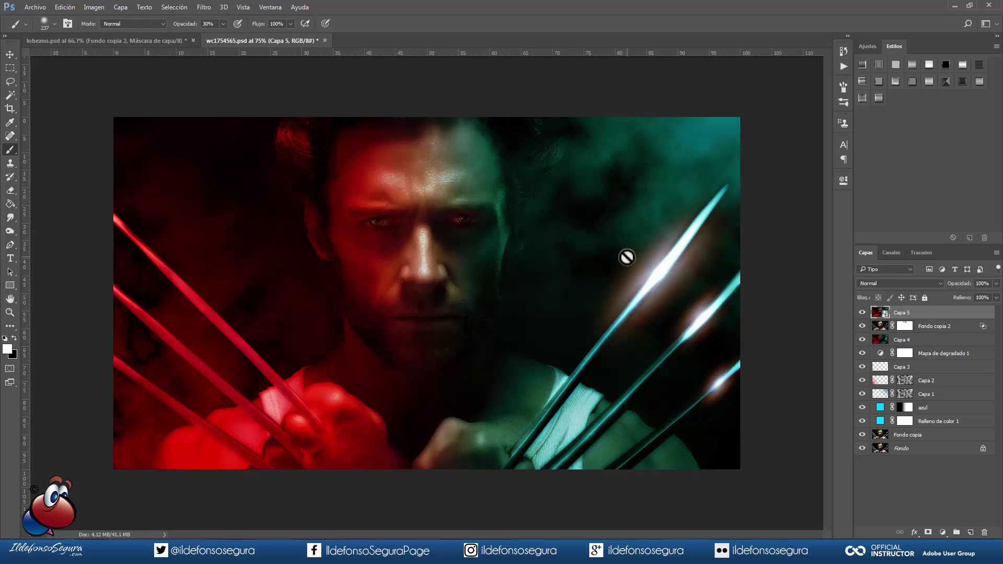
pyautogui.click(200, 8)
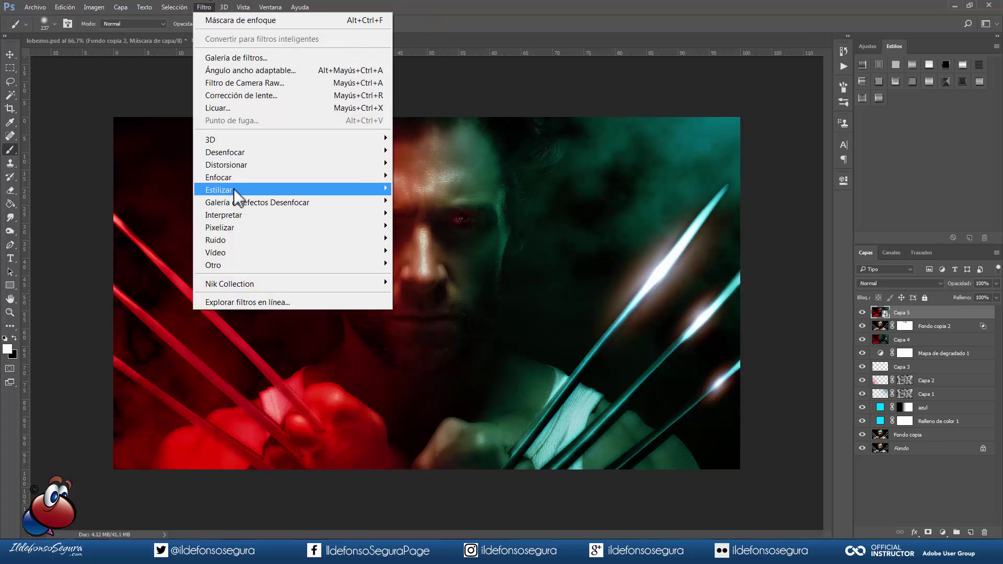
# - Apply a Máscara de enfoque smart filter: amount 50%, radius 8.7 px, threshold 5
pyautogui.moveTo(219, 177)
pyautogui.click(440, 240)
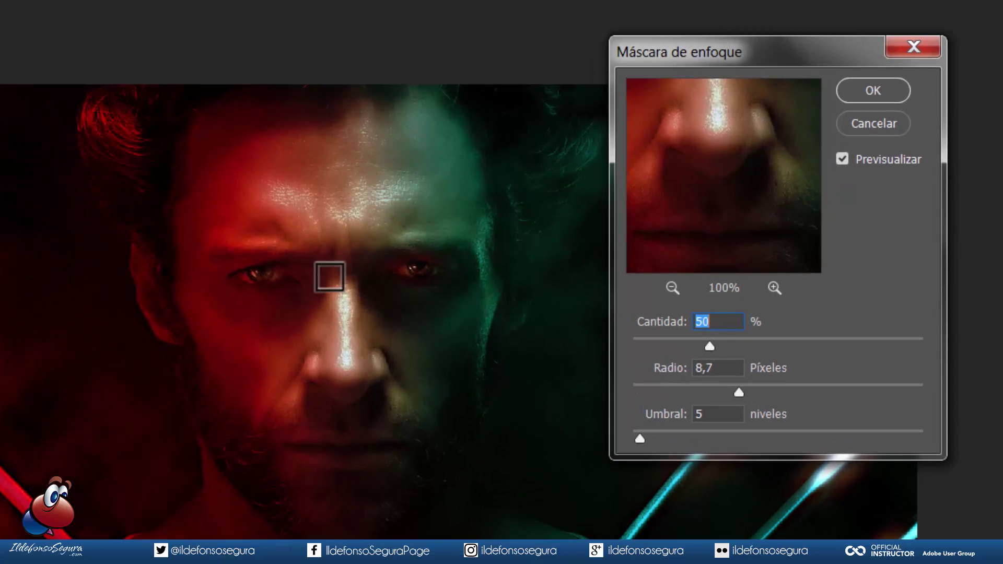
pyautogui.click(842, 159)
pyautogui.click(843, 159)
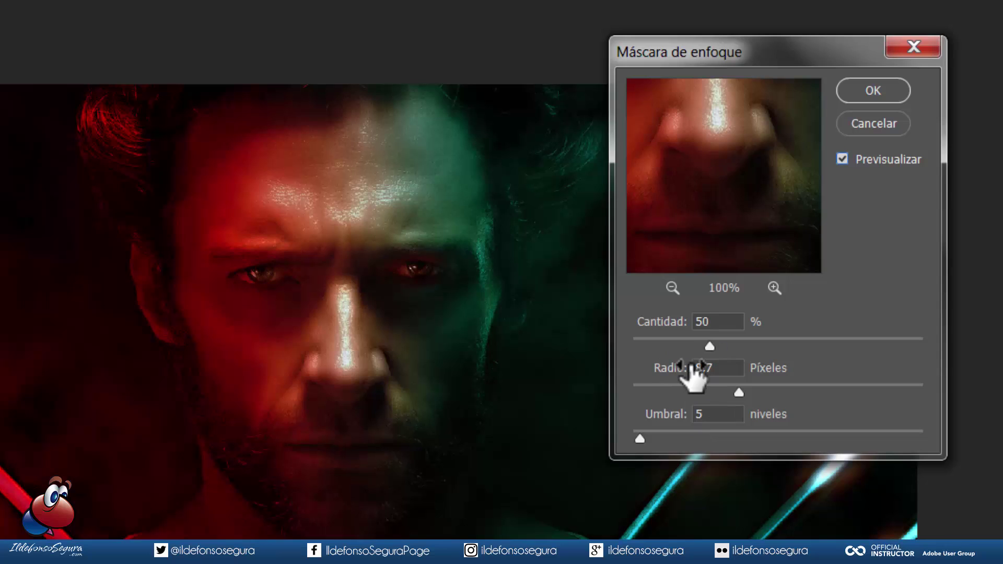
pyautogui.click(840, 159)
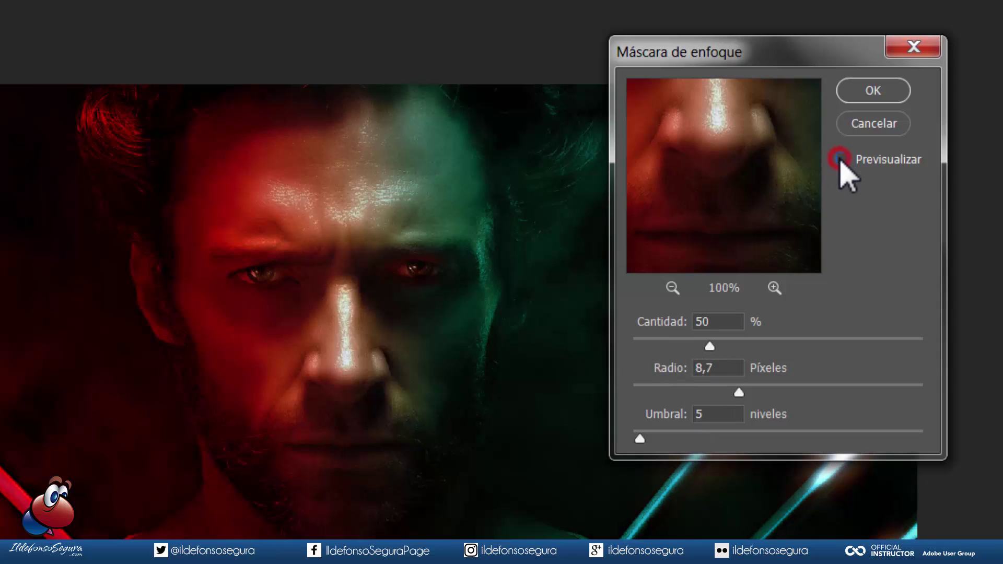
pyautogui.click(842, 159)
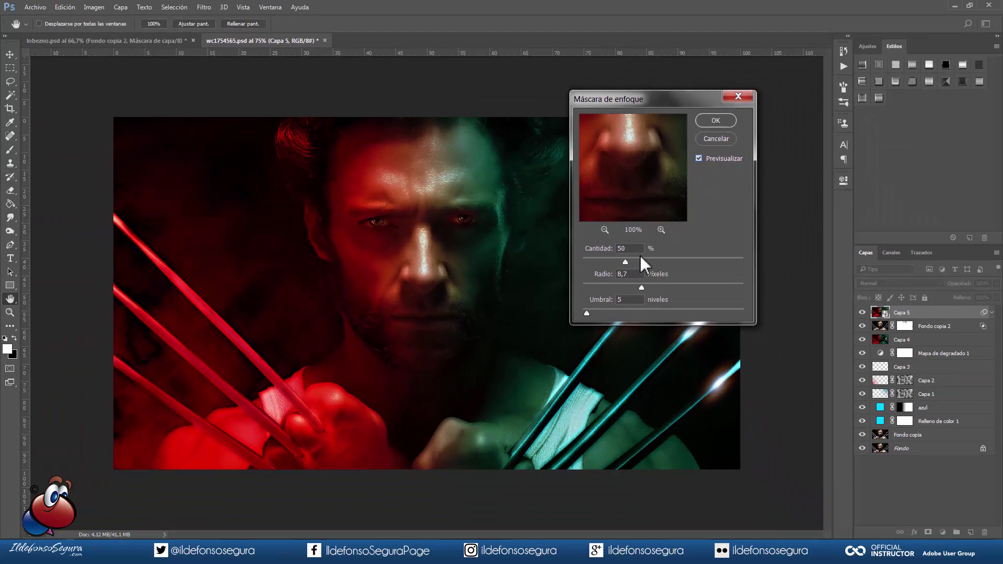
pyautogui.click(715, 121)
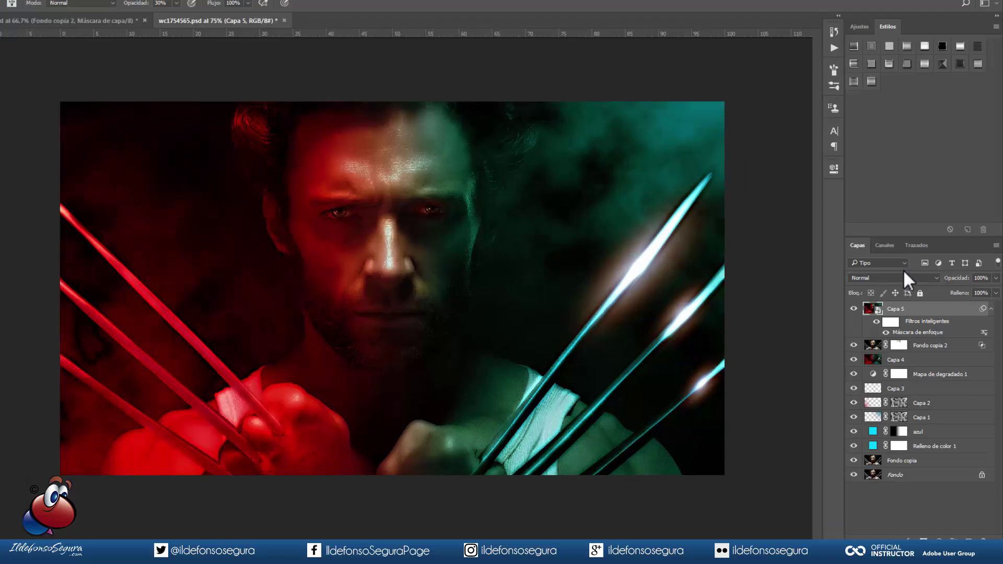
# - Target Capa 5's smart filter mask for editing
pyautogui.click(892, 324)
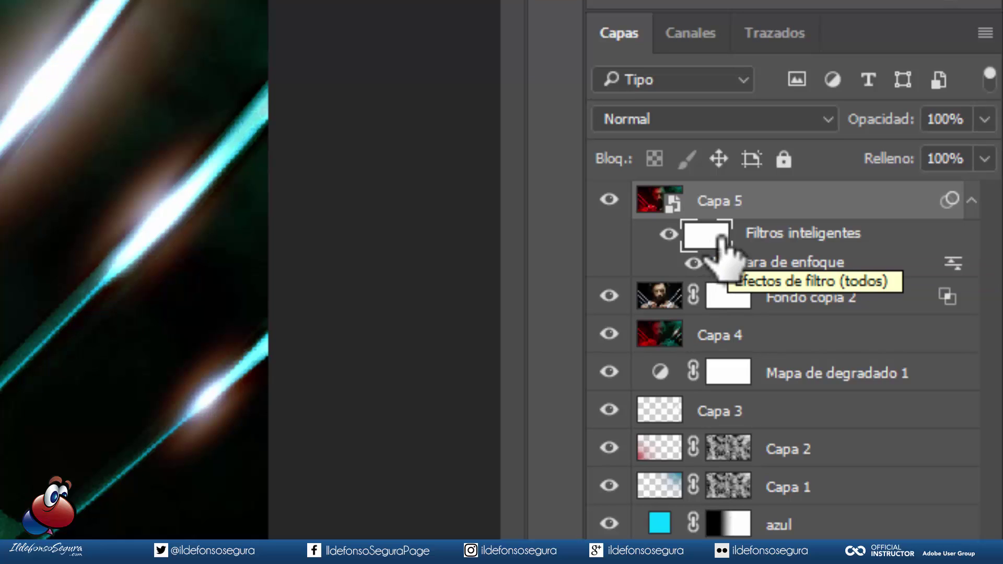
pyautogui.click(709, 232)
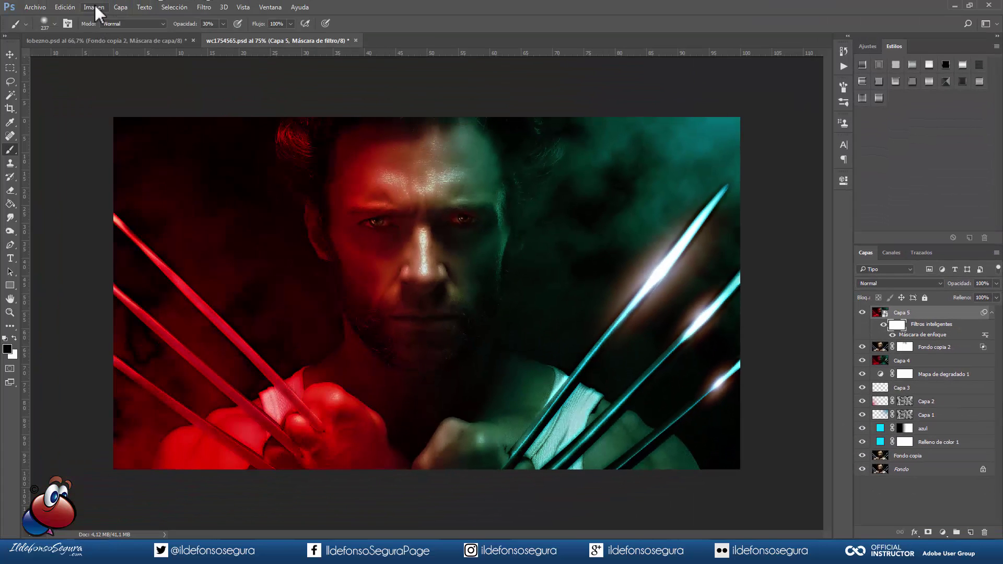
pyautogui.click(94, 7)
pyautogui.click(107, 41)
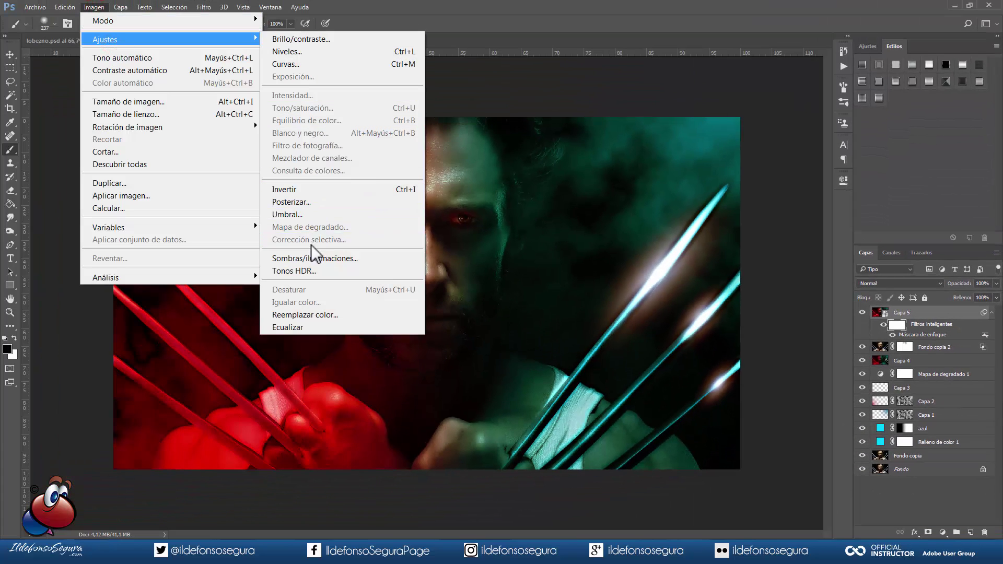
# - Invert the smart filter mask to black and make white the painting colour
pyautogui.click(307, 189)
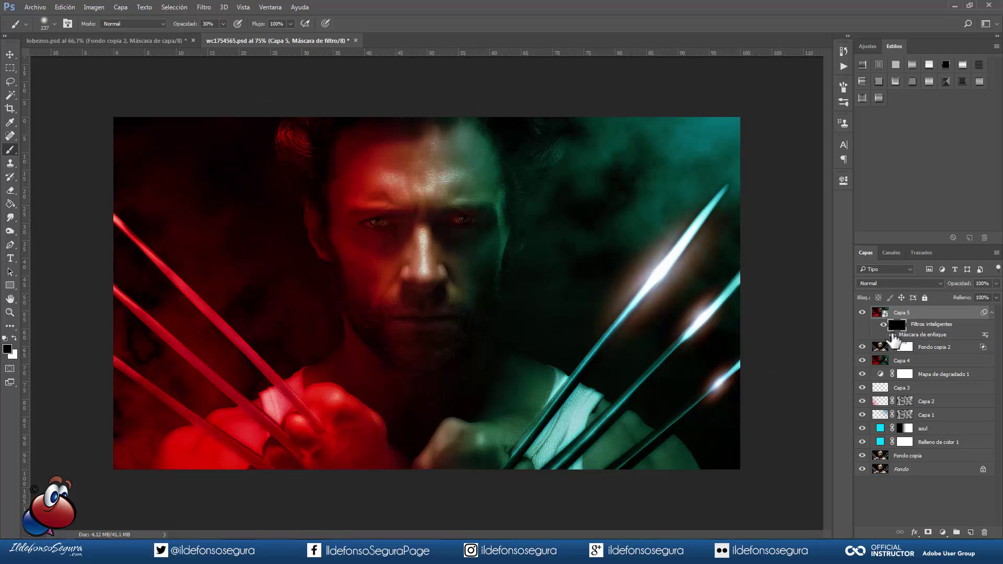
pyautogui.click(893, 336)
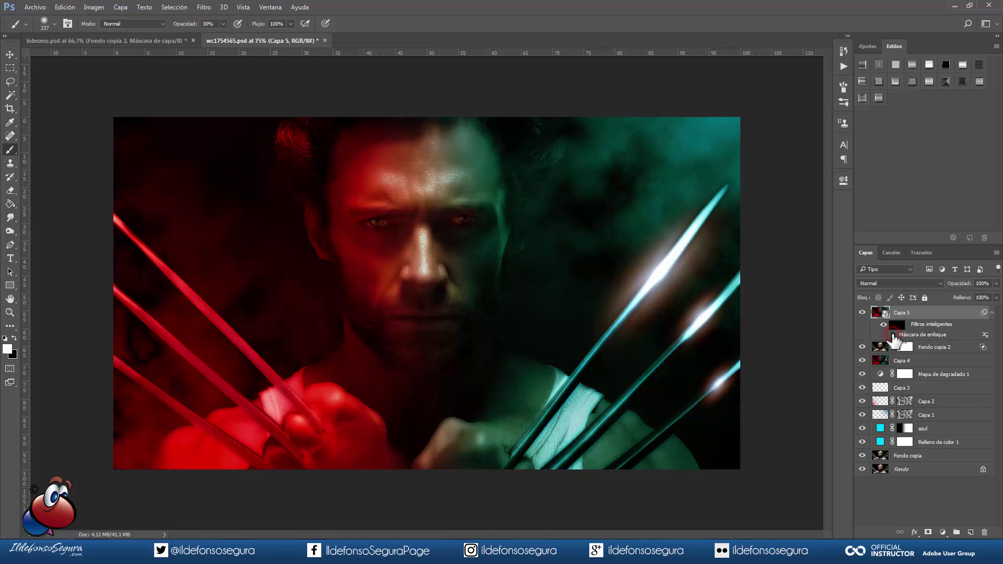
pyautogui.click(897, 328)
pyautogui.hotkey('ctrl', 'i')
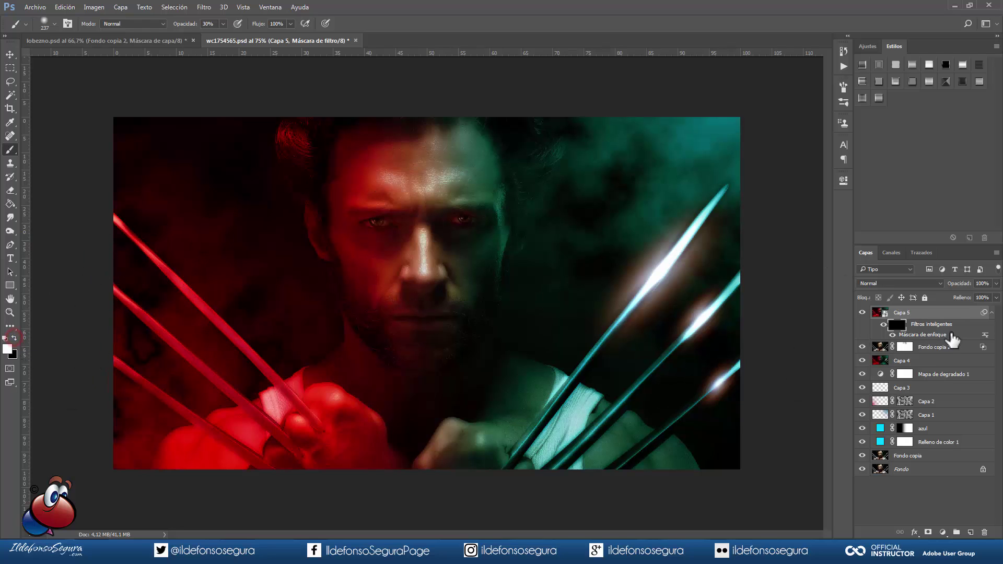
# - Paint the sharpening back over both eyes with a soft elliptical ~151 px white brush
pyautogui.moveTo(397, 225); pyautogui.dragTo(376, 245)
pyautogui.rightClick(409, 226)
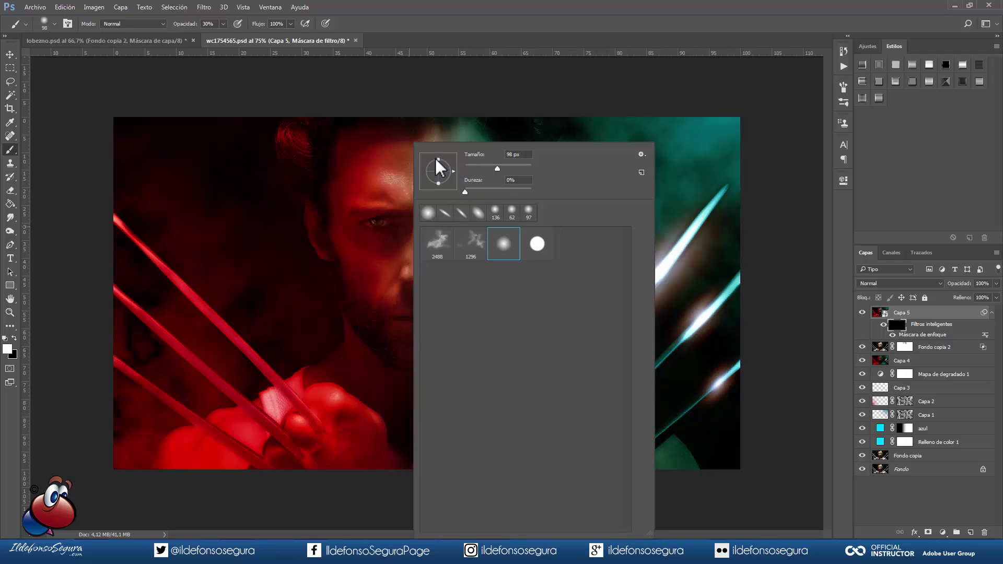
pyautogui.moveTo(437, 160); pyautogui.dragTo(439, 168)
pyautogui.keyDown('alt'); pyautogui.rightClick(396, 217); pyautogui.keyUp('alt')
pyautogui.moveTo(393, 222); pyautogui.dragTo(379, 223)
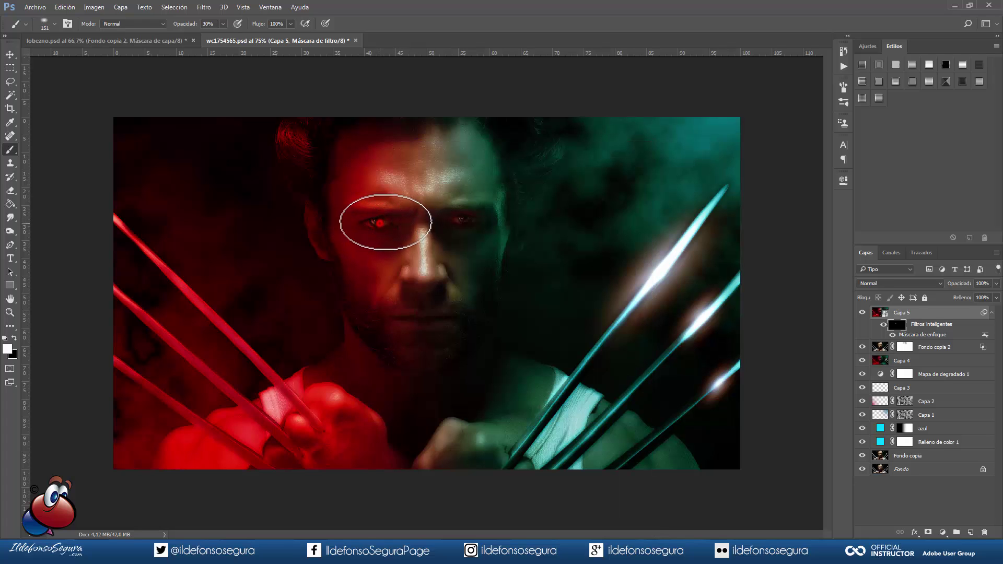
pyautogui.moveTo(467, 222); pyautogui.dragTo(474, 223)
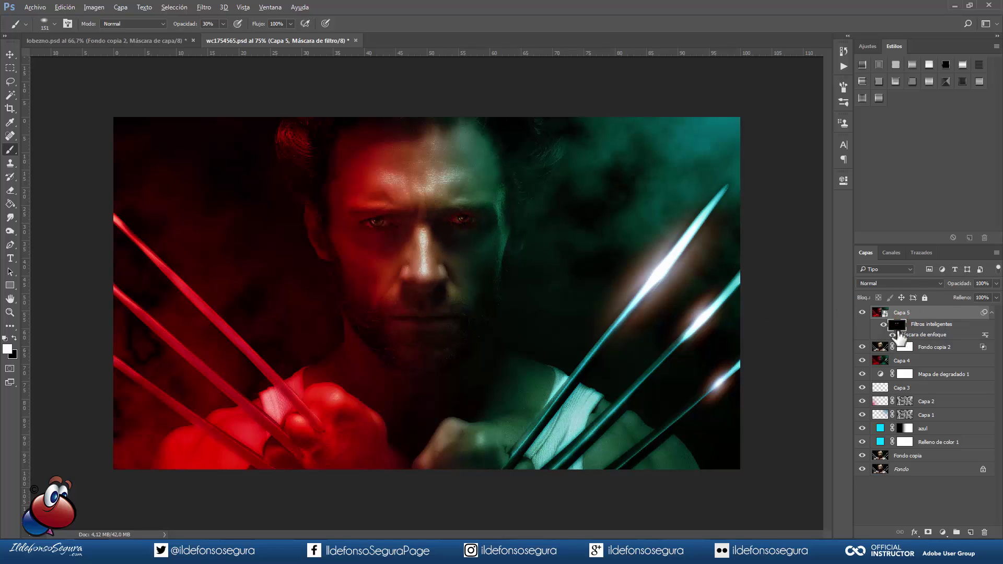
# - Check the filter mask, then set brush opacity to 100% and shrink the brush to 69 px
pyautogui.keyDown('alt'); pyautogui.click(898, 325); pyautogui.keyUp('alt')
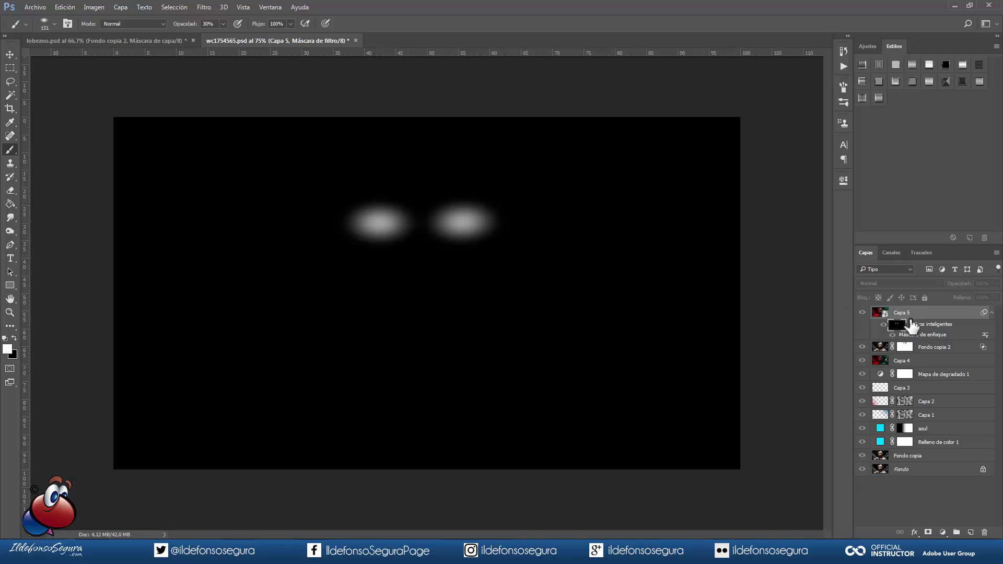
pyautogui.keyDown('alt'); pyautogui.click(896, 325); pyautogui.keyUp('alt')
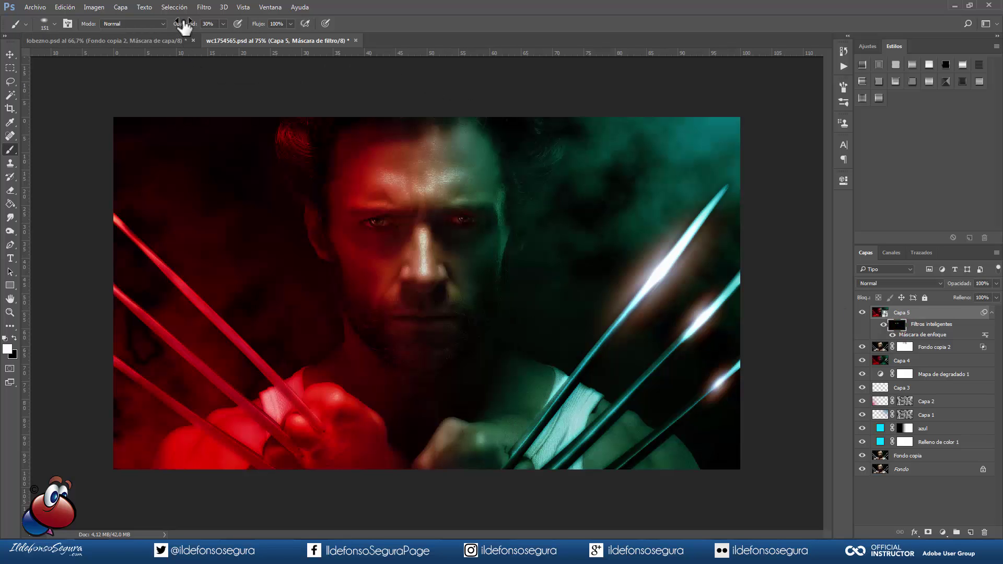
pyautogui.press('0')
pyautogui.keyDown('alt'); pyautogui.rightClick(436, 230); pyautogui.keyUp('alt')
pyautogui.moveTo(462, 222); pyautogui.dragTo(378, 223)
pyautogui.click(892, 335)
pyautogui.moveTo(315, 226); pyautogui.dragTo(311, 224)
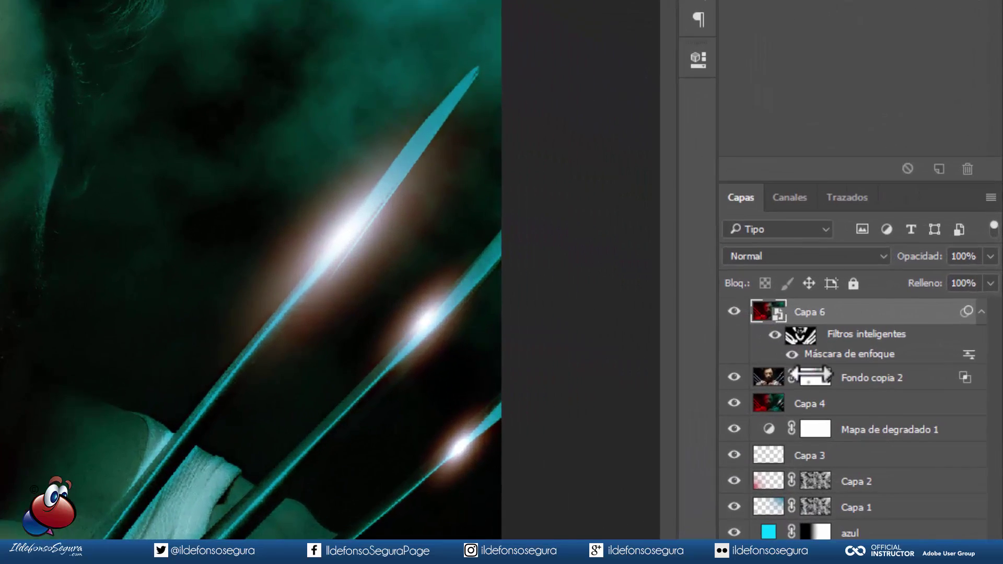
# - Toggle mask-only views of the Fondo copia 2 layer mask and the Capa 6 filter mask
pyautogui.click(905, 346)
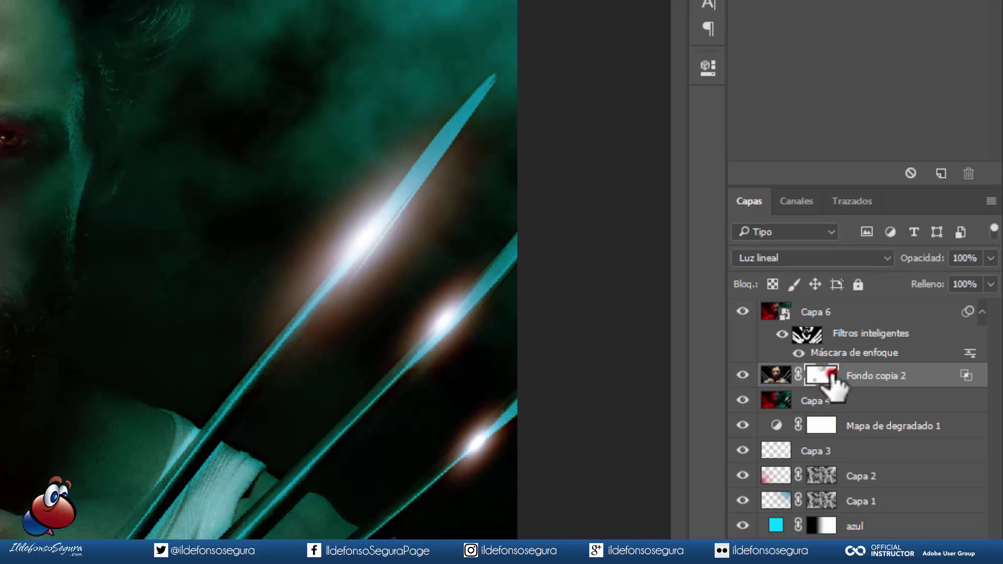
pyautogui.keyDown('alt'); pyautogui.click(815, 377); pyautogui.keyUp('alt')
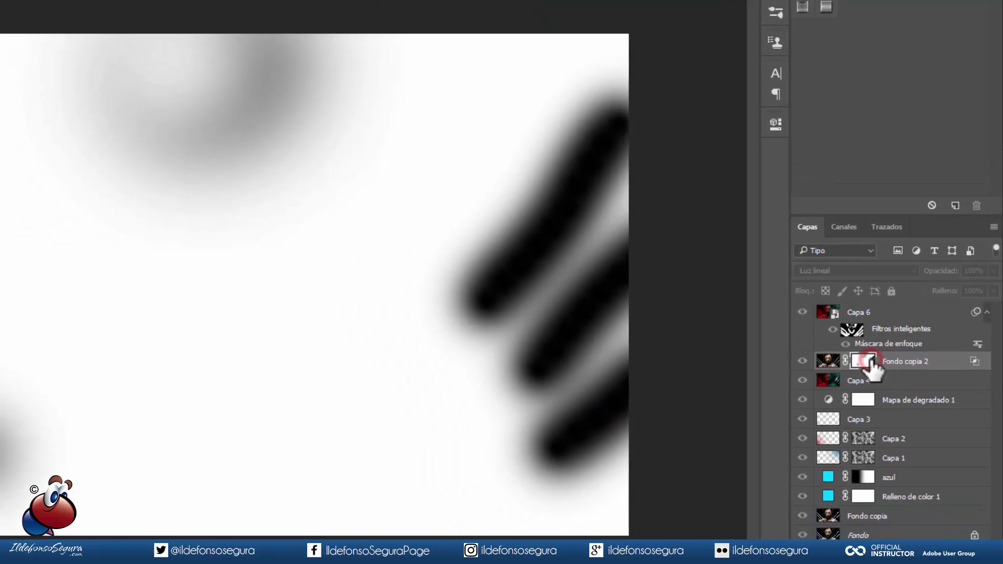
pyautogui.click(881, 348)
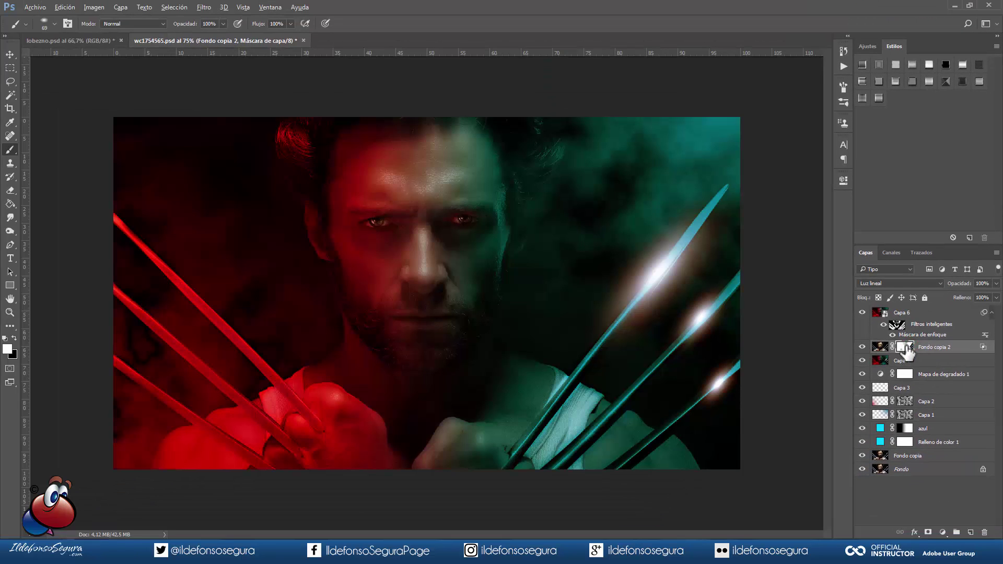
pyautogui.keyDown('alt'); pyautogui.click(905, 346); pyautogui.keyUp('alt')
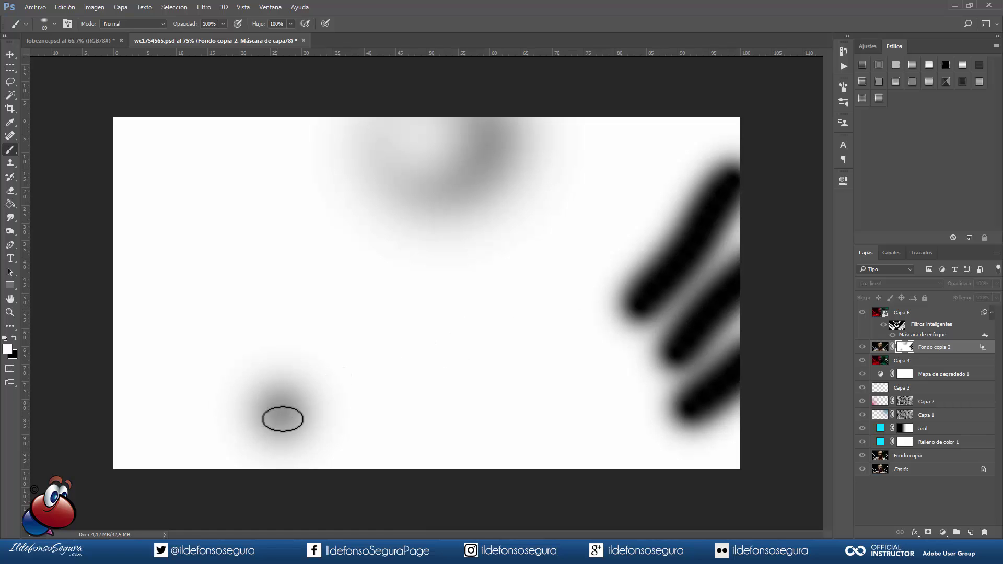
pyautogui.keyDown('alt'); pyautogui.click(903, 348); pyautogui.keyUp('alt')
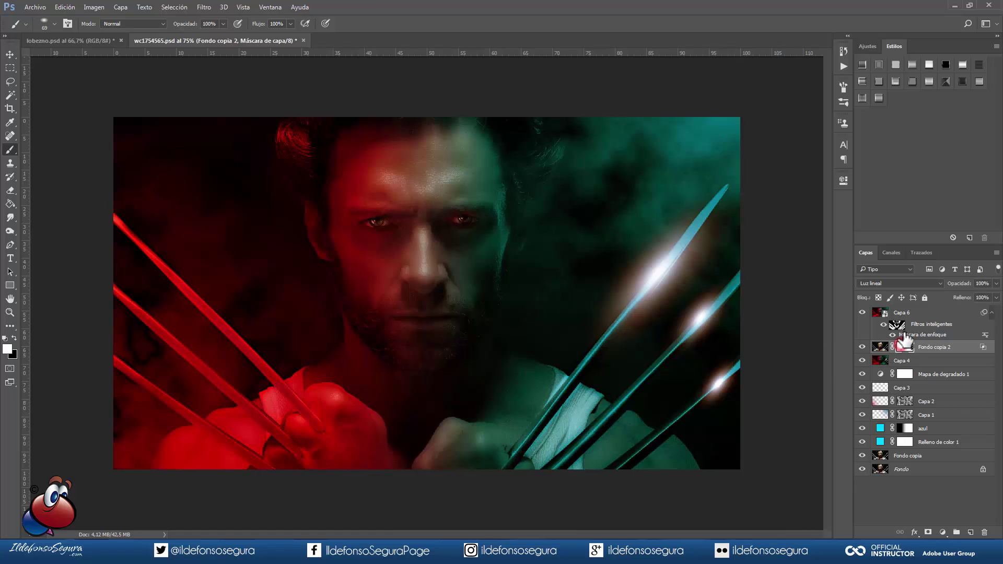
pyautogui.click(897, 325)
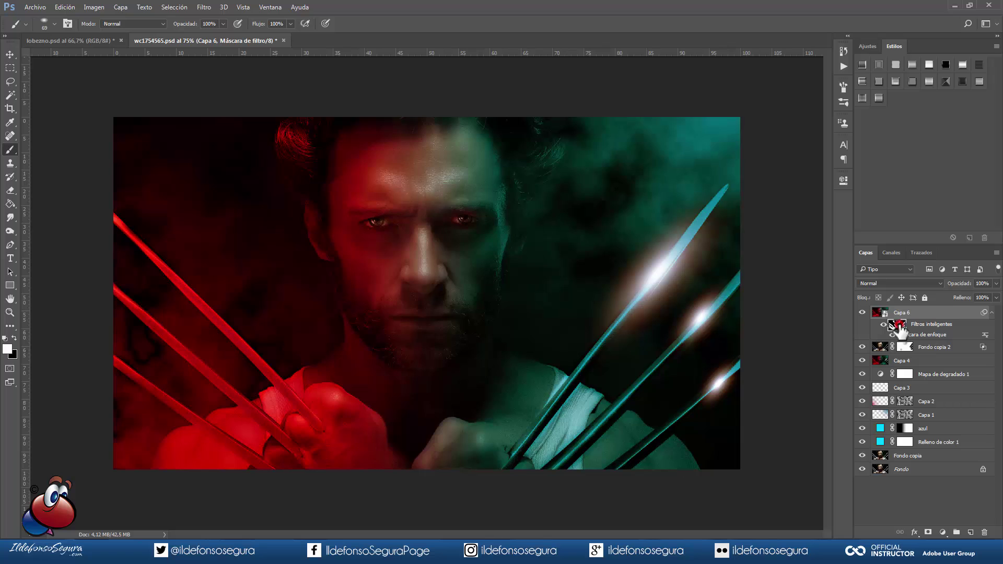
pyautogui.keyDown('alt'); pyautogui.click(897, 326); pyautogui.keyUp('alt')
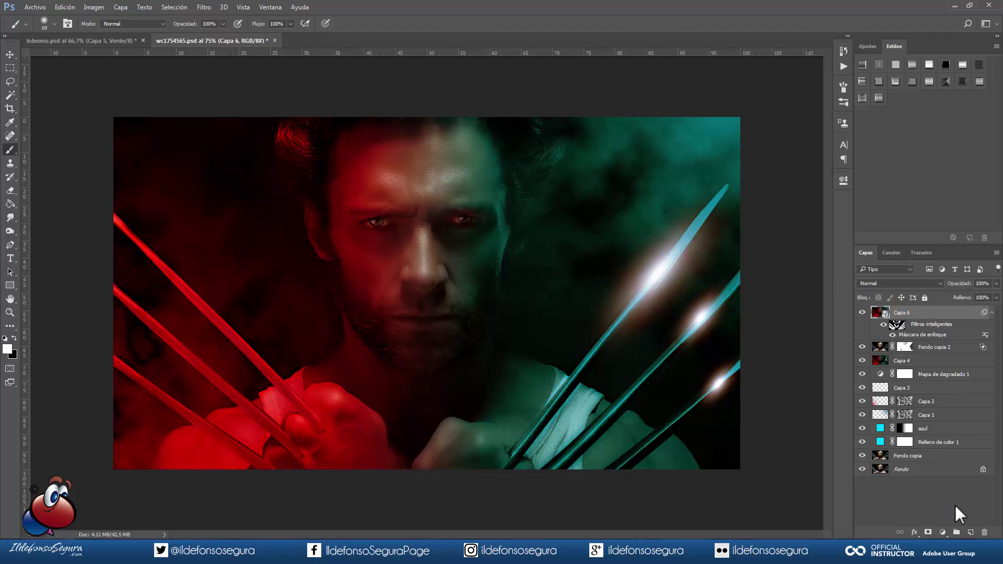
# - Add a new layer Capa 7 and stamp a merged copy of the image into it
pyautogui.click(970, 532)
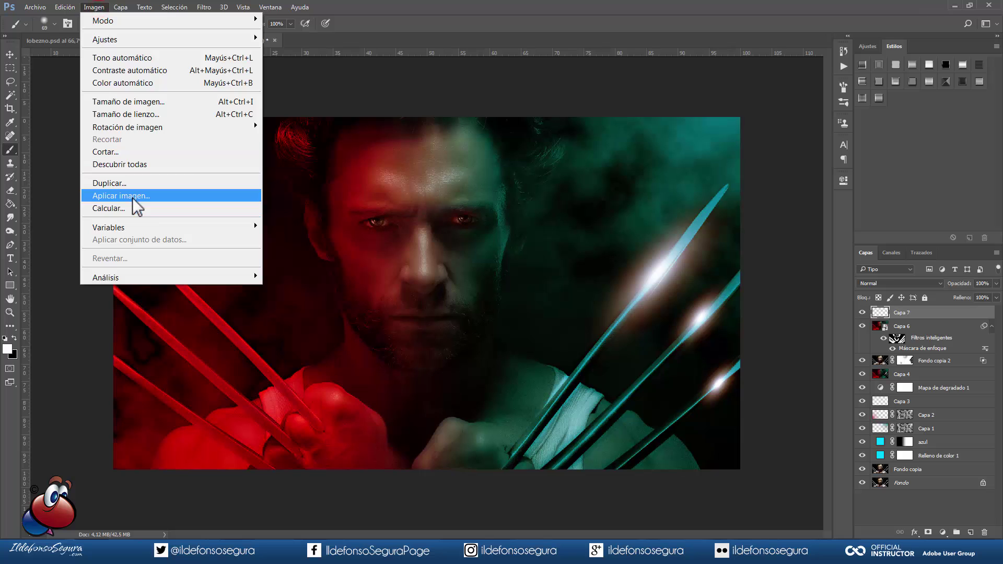
pyautogui.click(129, 195)
pyautogui.click(791, 166)
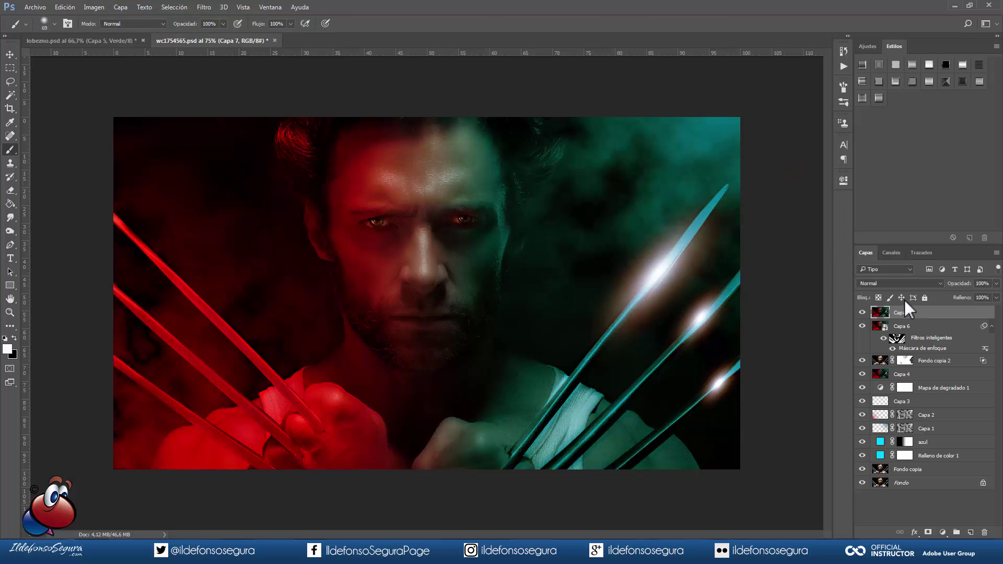
# - Inspect the red, green and blue channels, then copy the Azul channel to the clipboard
pyautogui.click(893, 253)
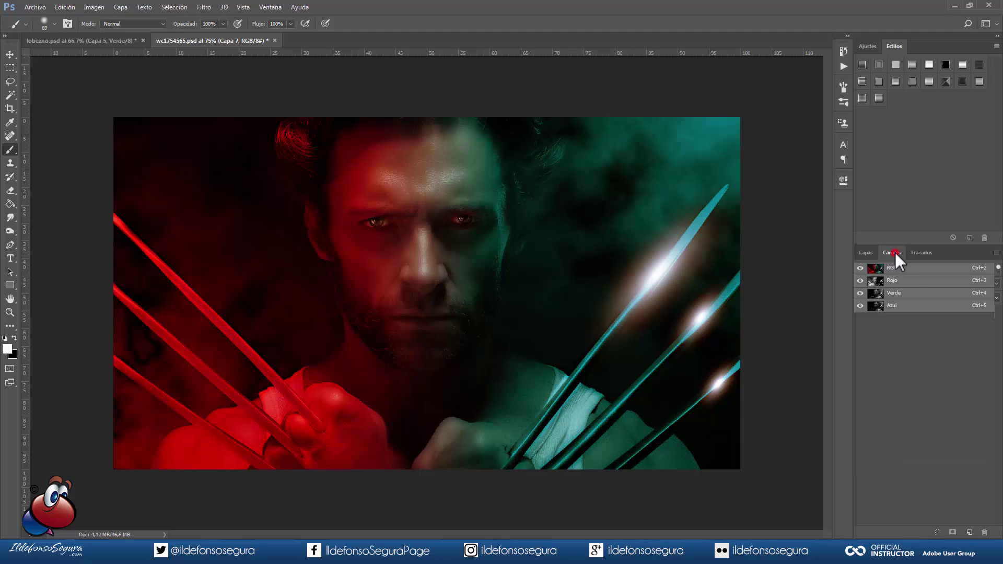
pyautogui.click(888, 282)
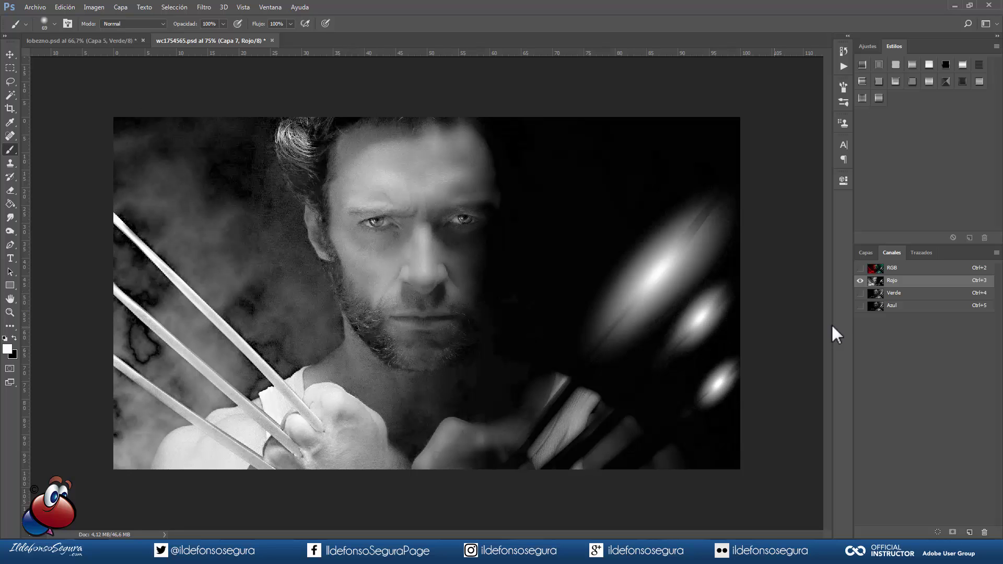
pyautogui.click(884, 293)
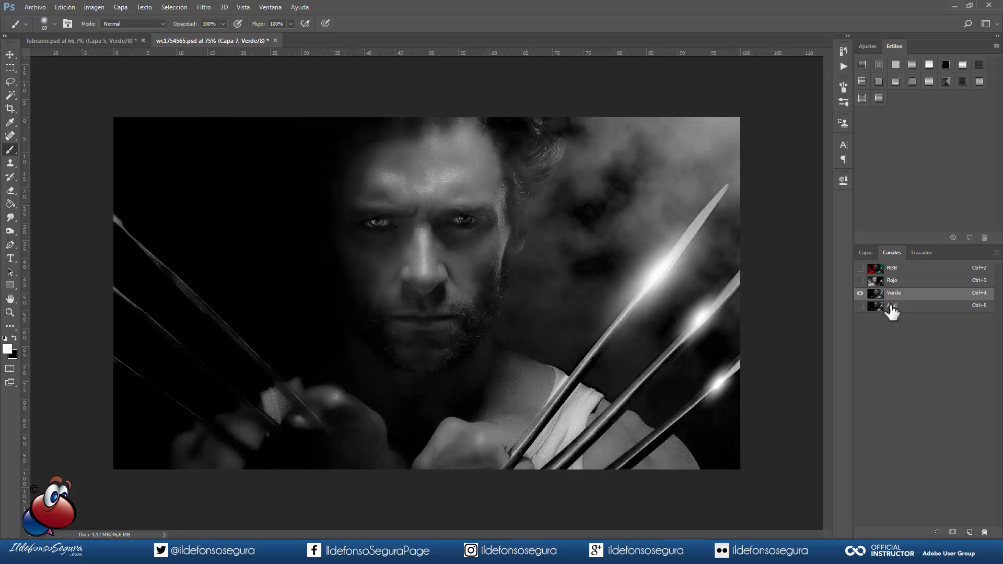
pyautogui.click(890, 307)
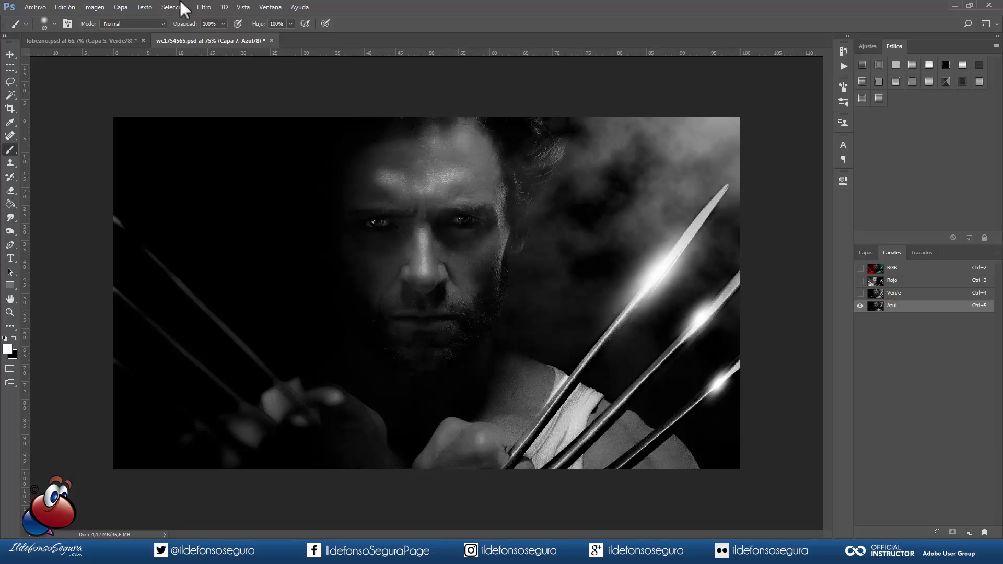
pyautogui.hotkey('ctrl', 'a')
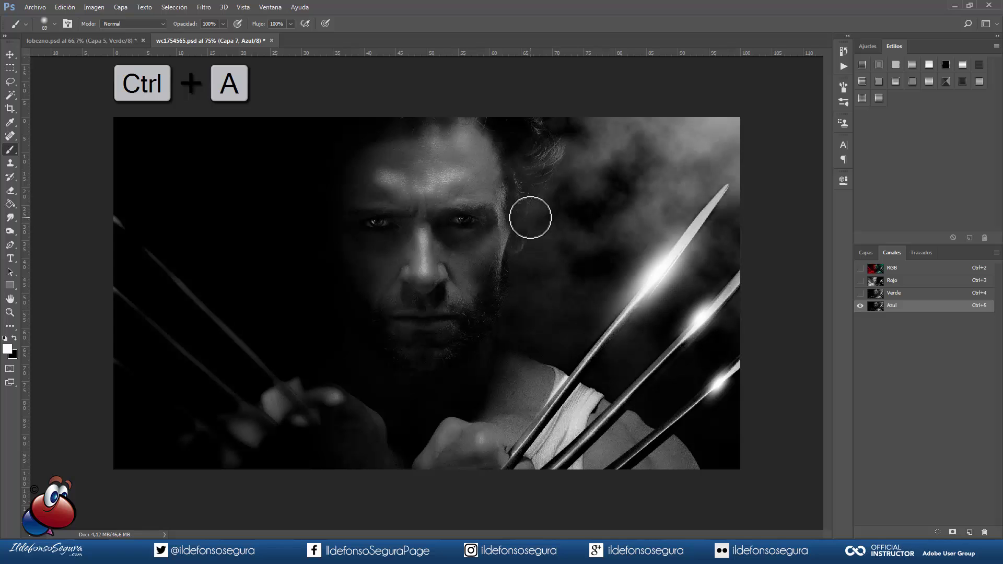
pyautogui.click(72, 8)
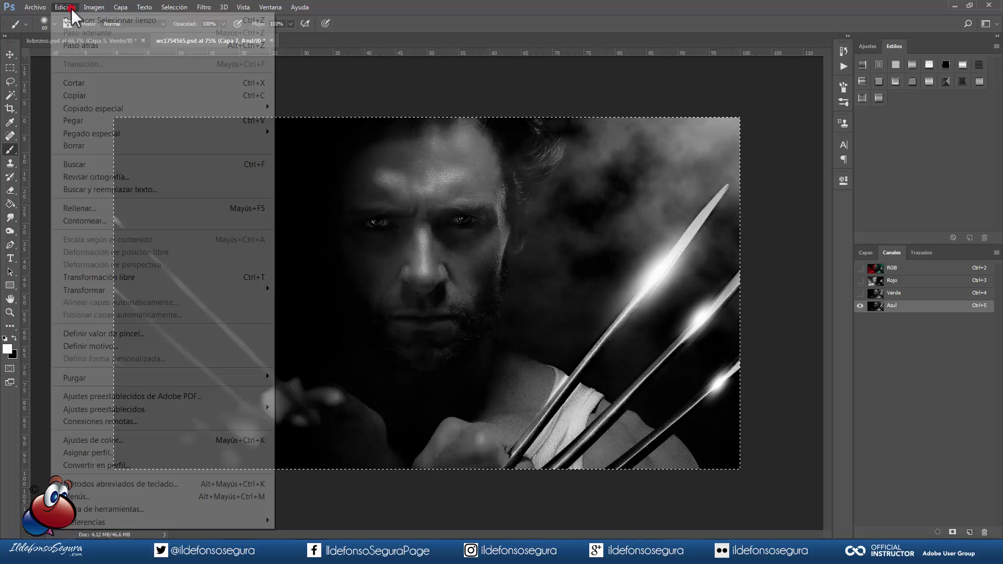
pyautogui.click(73, 95)
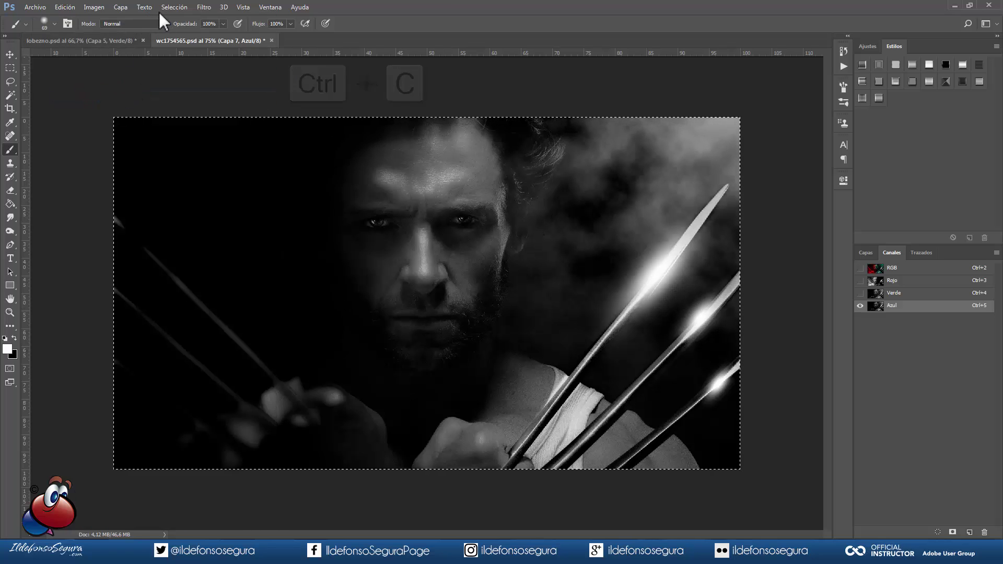
pyautogui.click(167, 7)
pyautogui.click(197, 31)
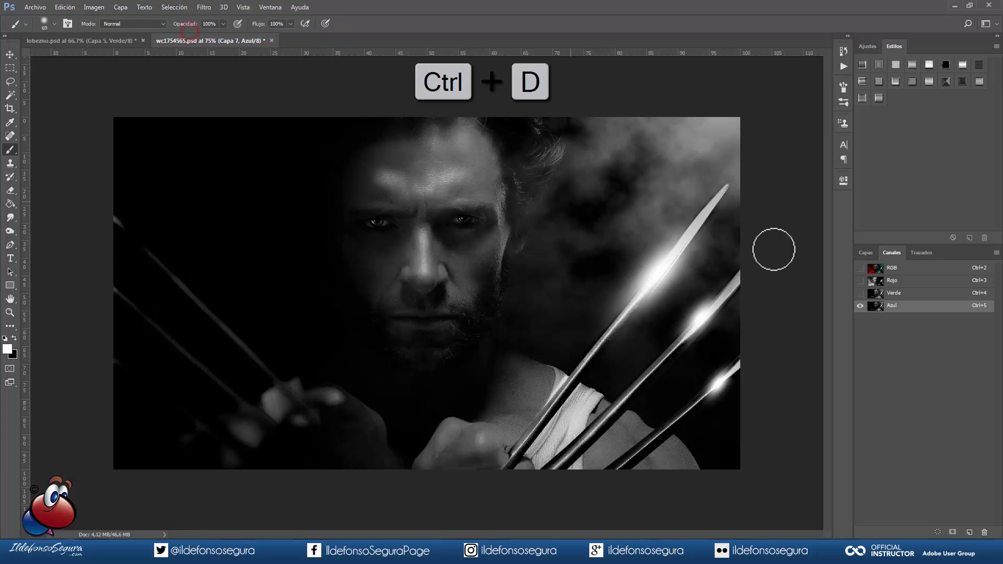
pyautogui.click(894, 269)
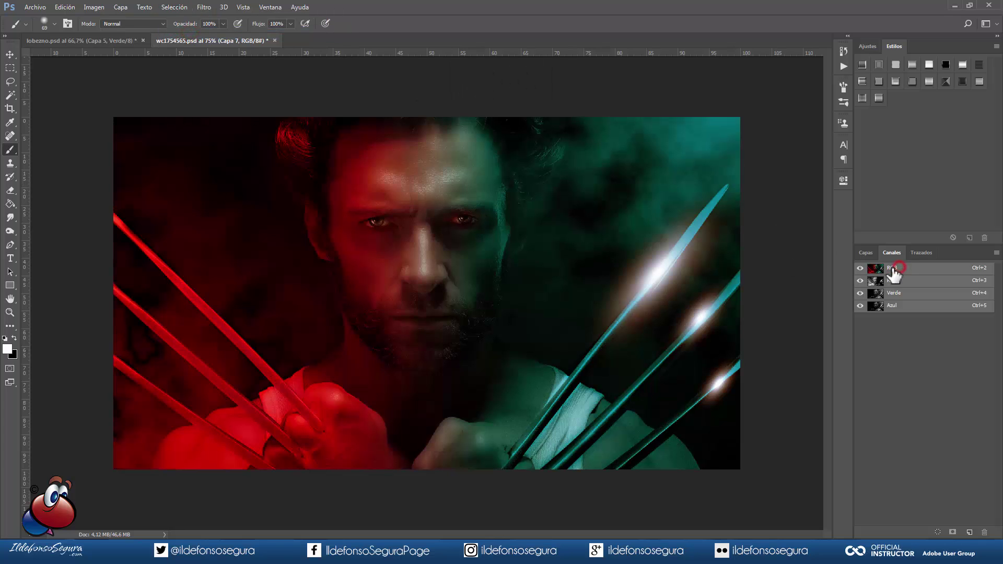
pyautogui.click(871, 253)
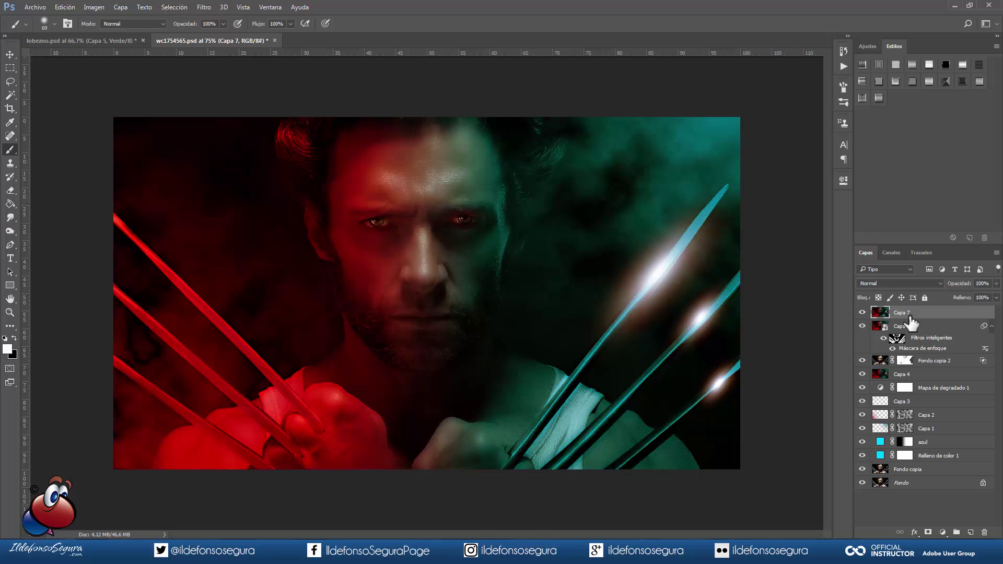
# - Add a layer mask to Capa 7 and paste the copied blue channel into it
pyautogui.click(928, 532)
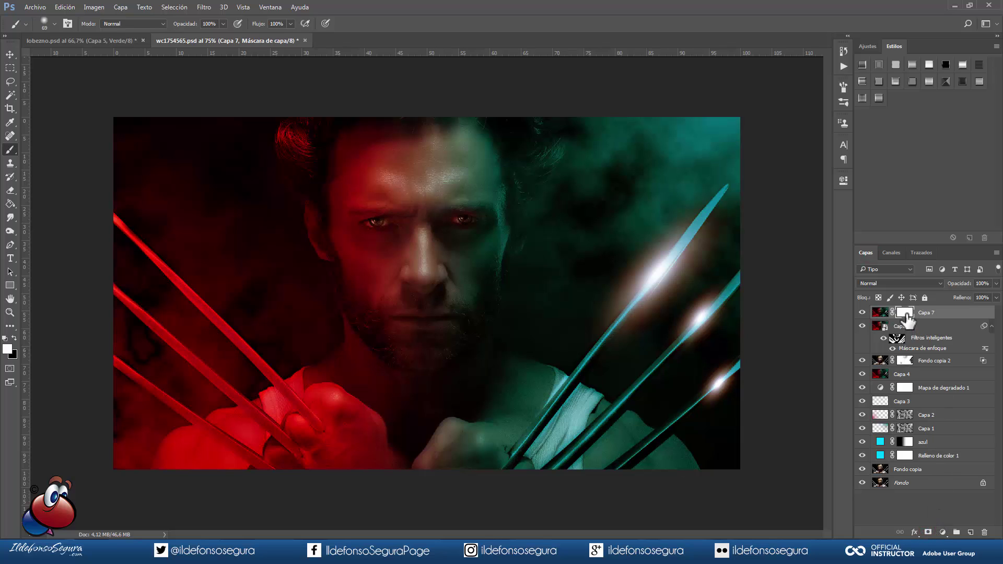
pyautogui.press('alt')
pyautogui.keyDown('alt'); pyautogui.click(907, 313); pyautogui.keyUp('alt')
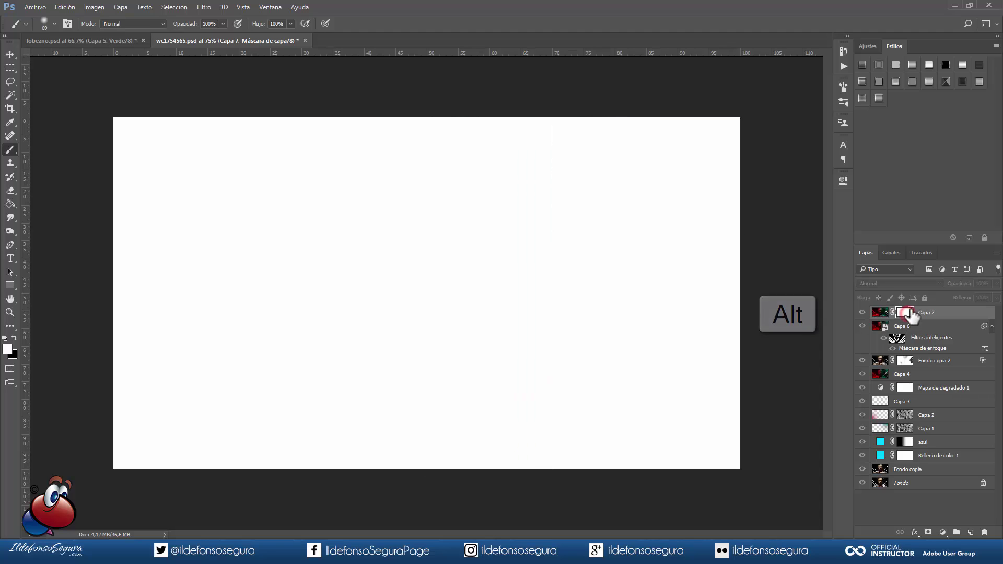
pyautogui.click(63, 7)
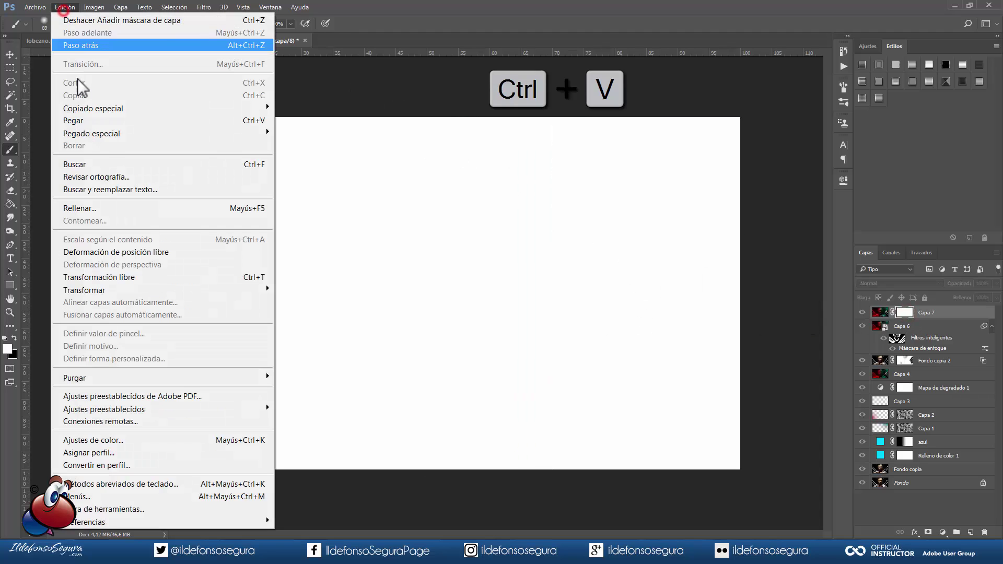
pyautogui.click(65, 121)
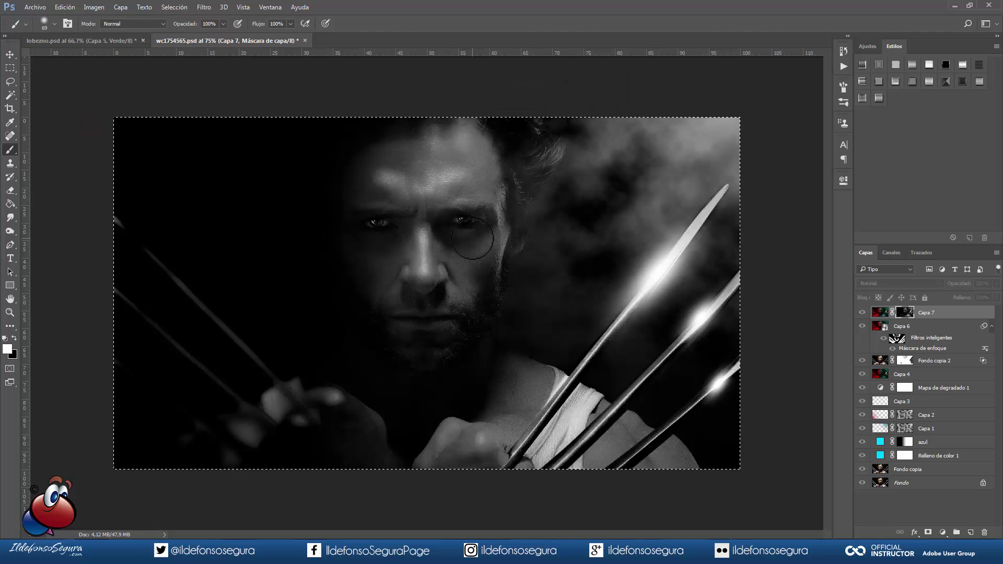
pyautogui.click(173, 9)
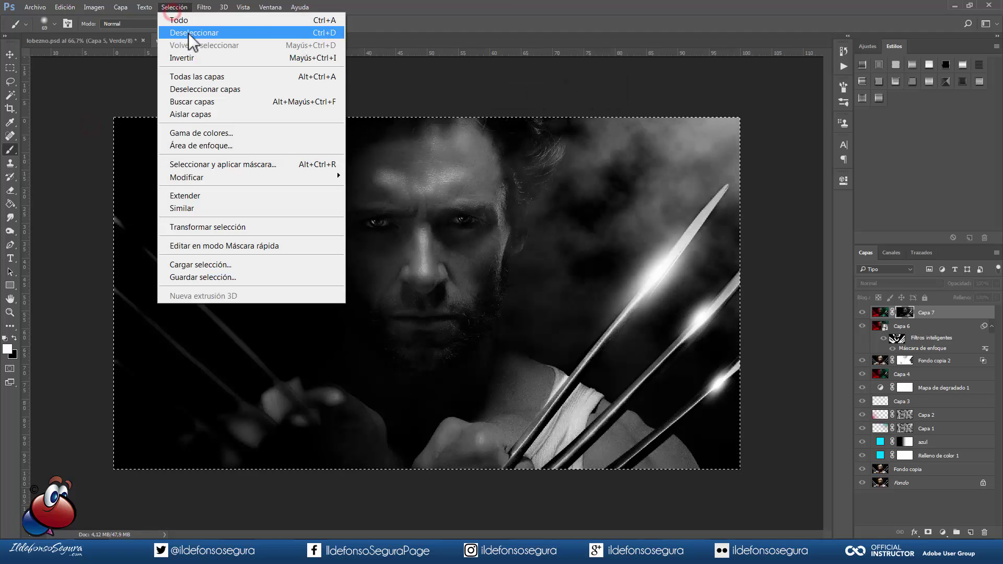
pyautogui.click(191, 33)
pyautogui.press('alt')
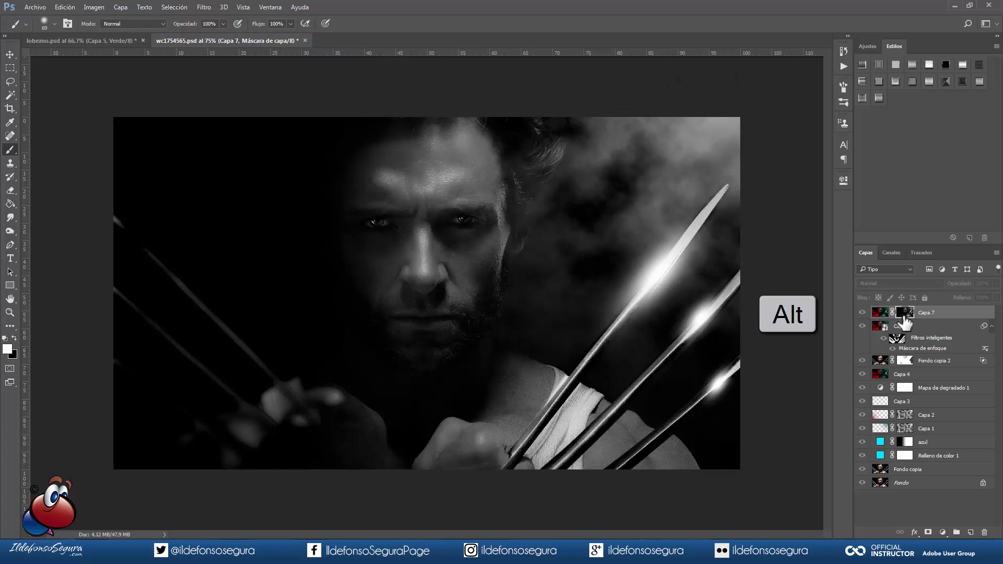
pyautogui.keyDown('alt'); pyautogui.click(906, 315); pyautogui.keyUp('alt')
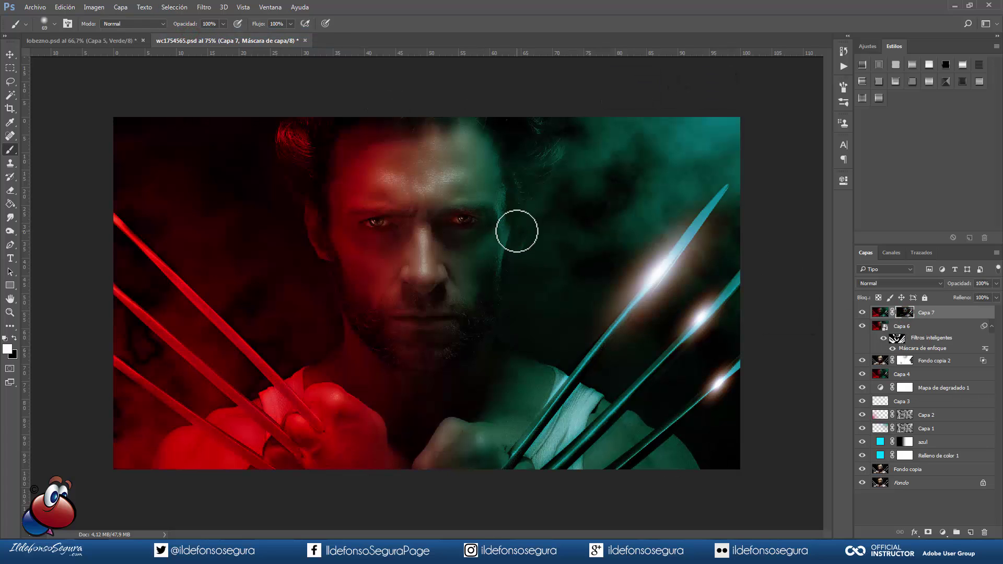
# - Toggle Capa 7 on and off to compare, then target its pixels
pyautogui.click(861, 312)
pyautogui.click(862, 312)
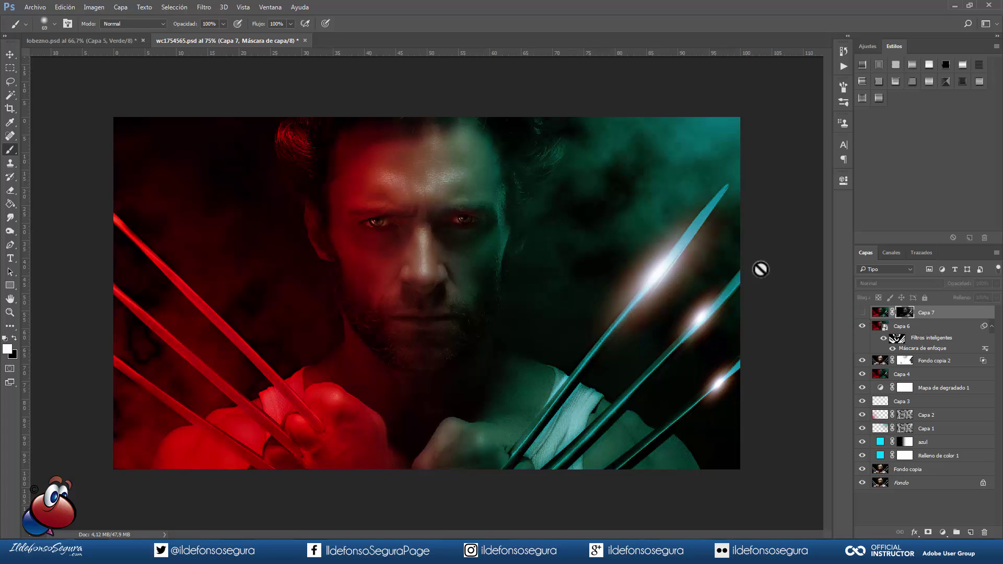
pyautogui.click(861, 312)
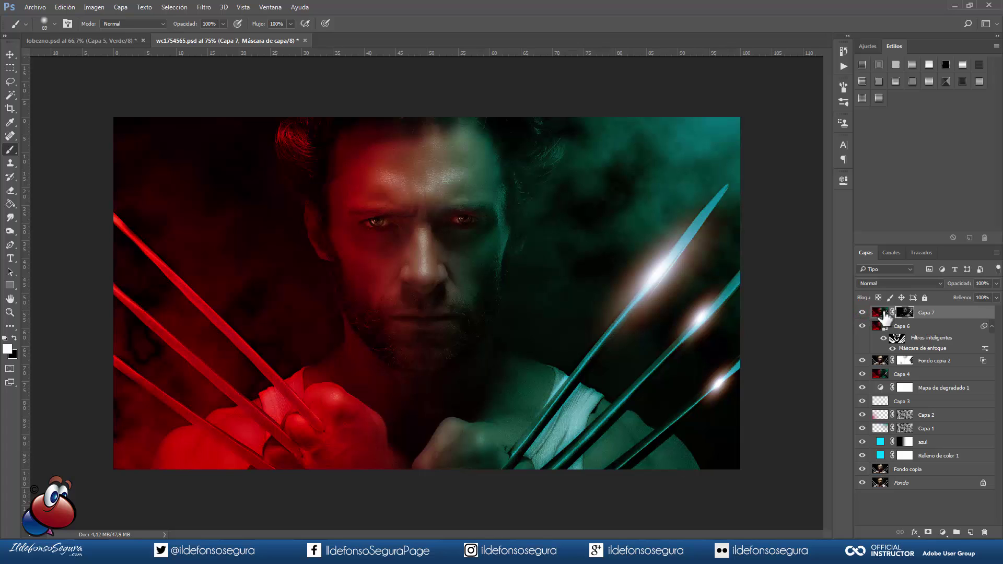
pyautogui.click(881, 312)
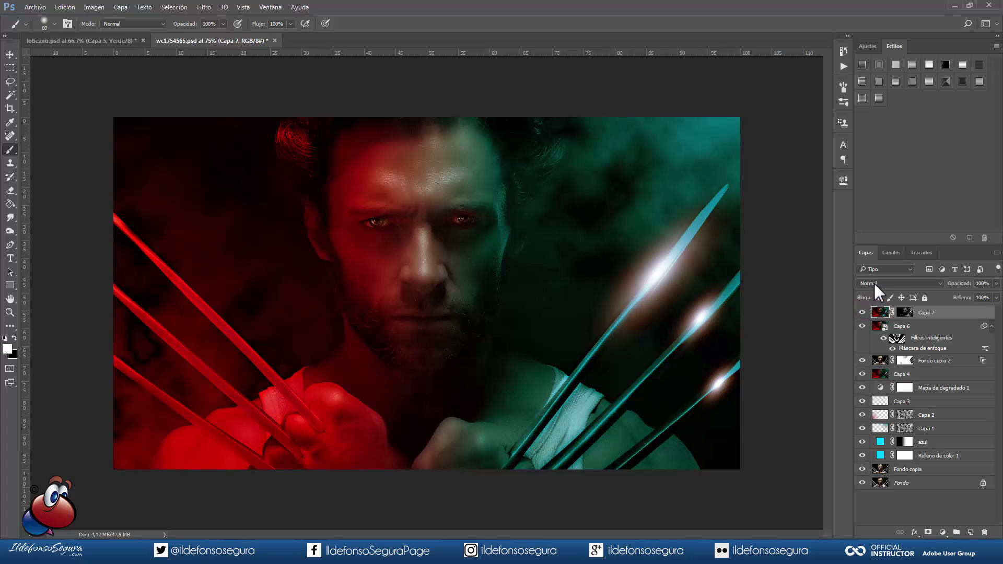
# - Set Capa 7 to Dividir blend mode at 40% opacity
pyautogui.click(875, 282)
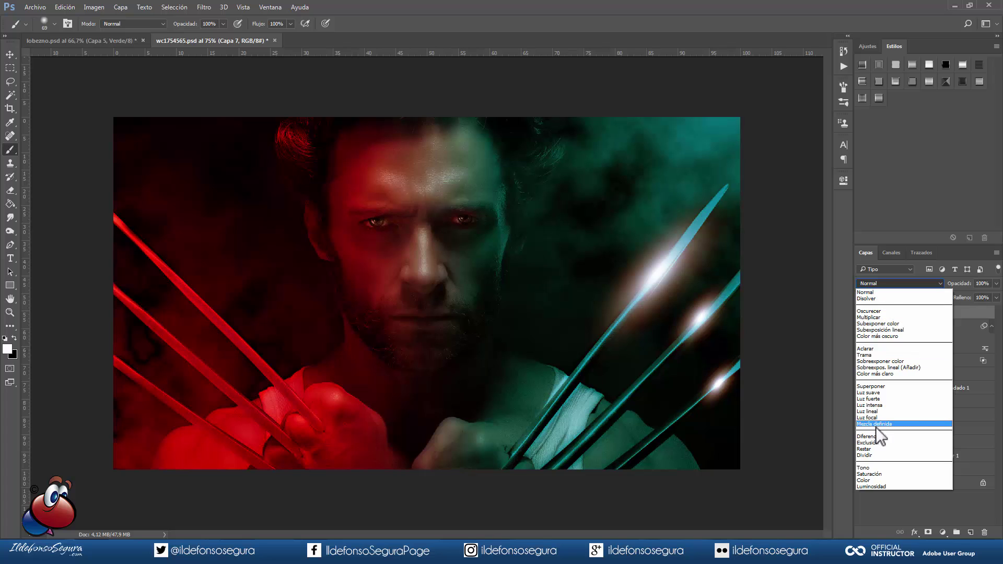
pyautogui.click(873, 456)
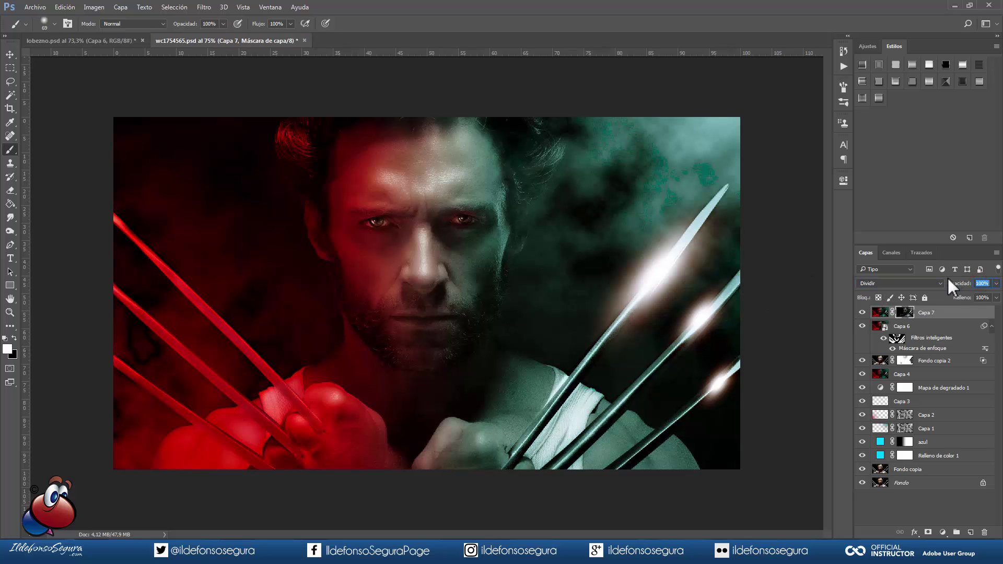
pyautogui.write('40')
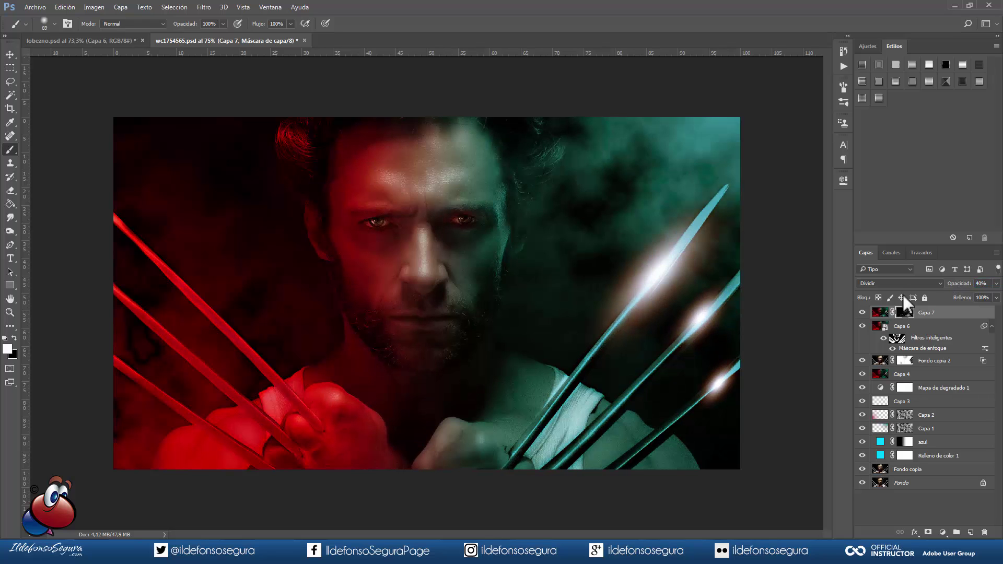
pyautogui.click(970, 532)
# - Stamp a merged copy of the image into Capa 8 via Apply Image (Multiply)
pyautogui.click(96, 7)
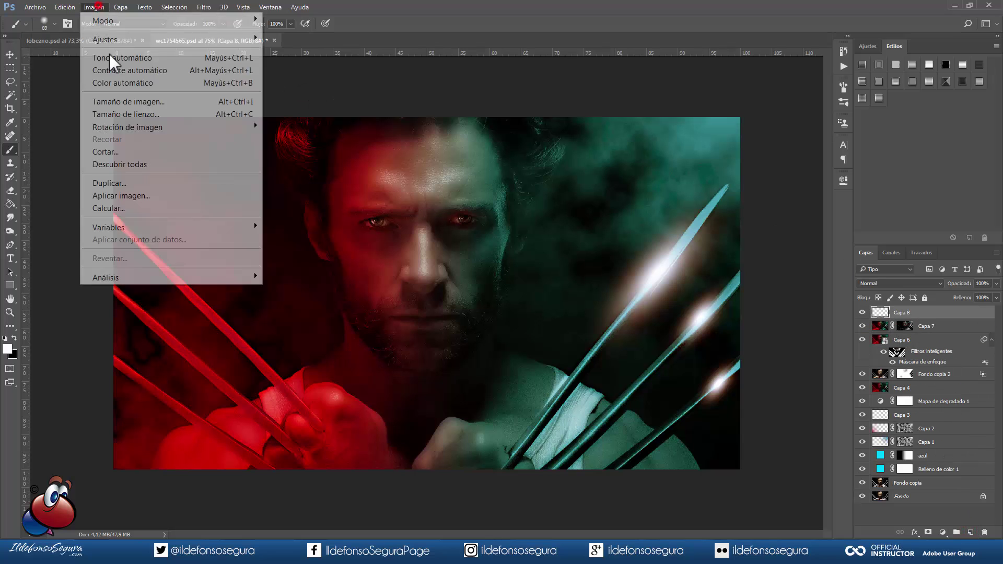
pyautogui.click(145, 197)
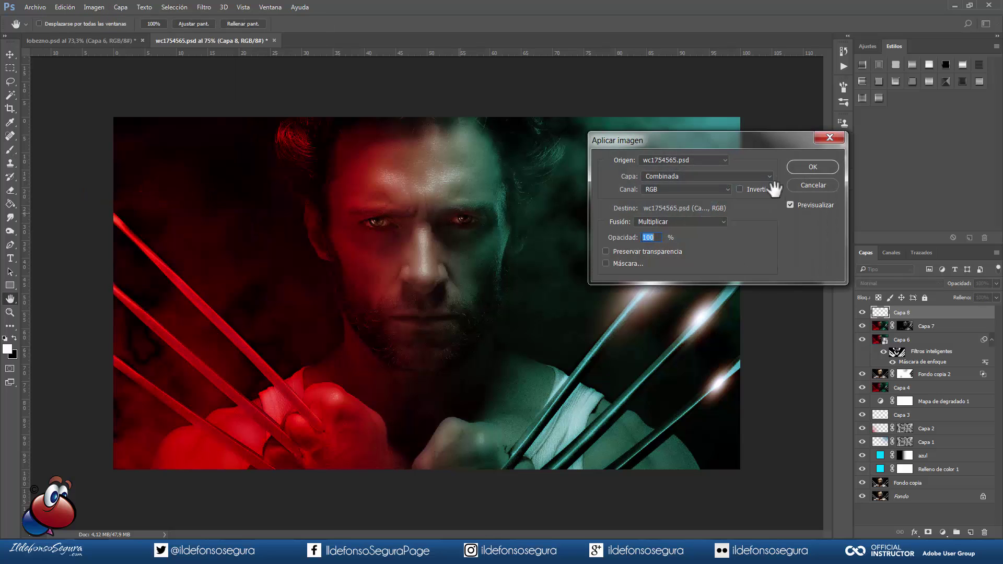
pyautogui.click(796, 167)
pyautogui.press('b')
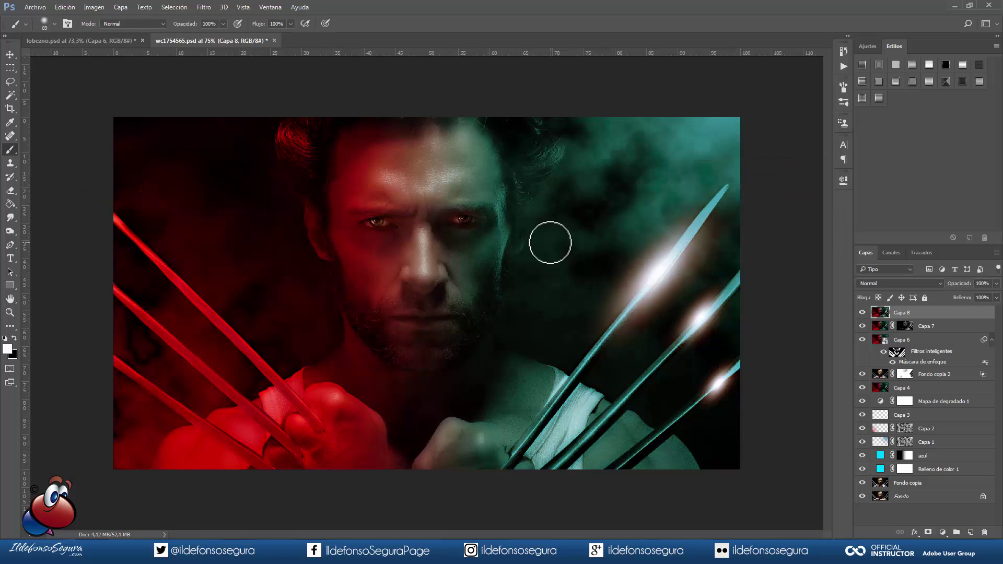
# - High-pass Capa 8 at radius 2,5 px and blend it as Luz fuerte
pyautogui.click(204, 6)
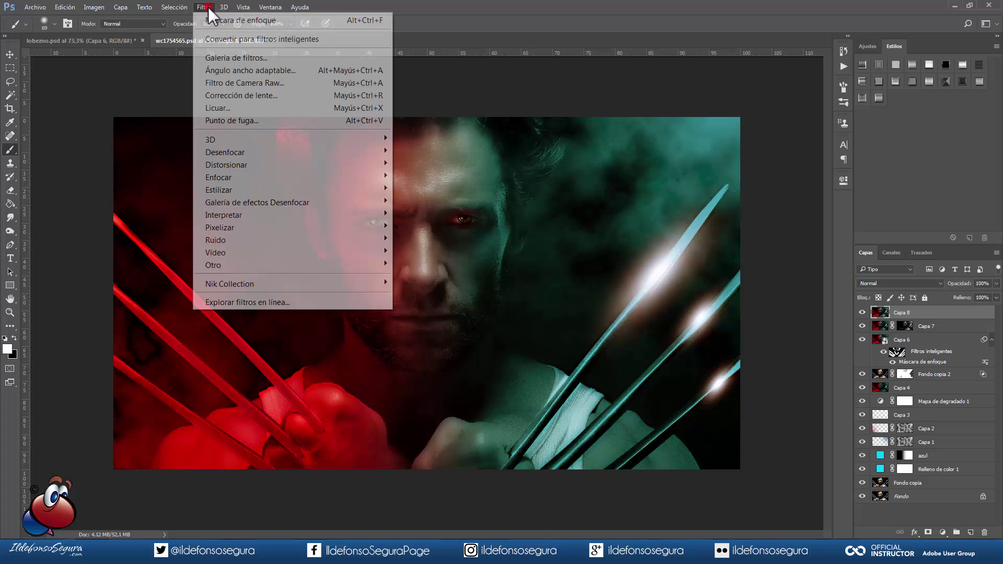
pyautogui.moveTo(290, 264)
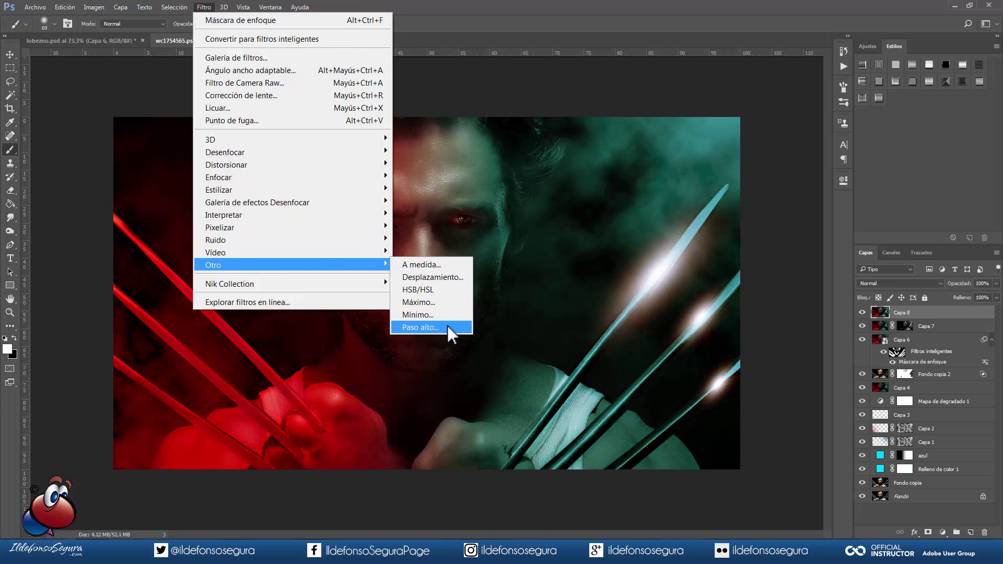
pyautogui.click(447, 324)
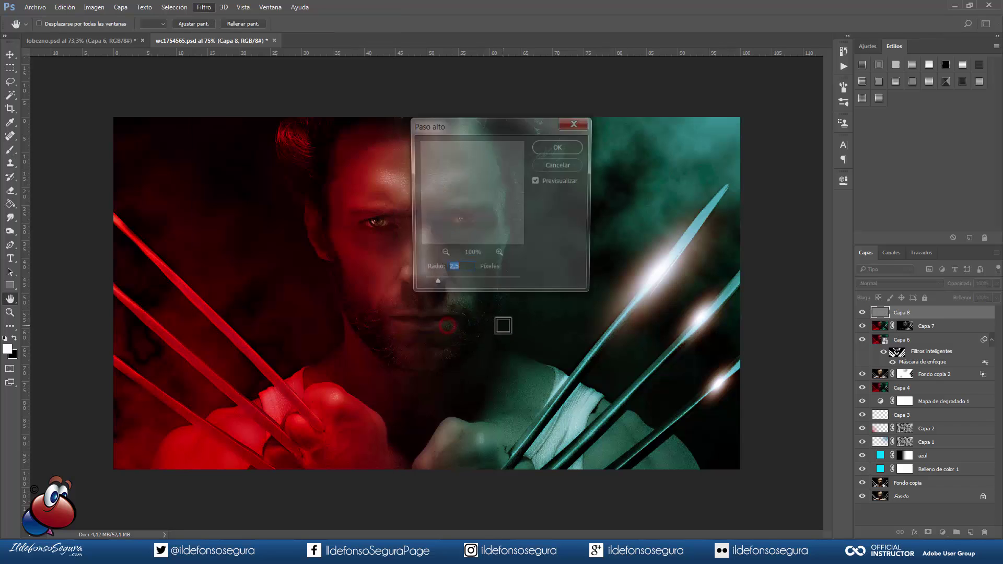
pyautogui.moveTo(490, 124)
pyautogui.mouseDown()
pyautogui.moveTo(675, 140)
pyautogui.moveTo(669, 155)
pyautogui.mouseUp()
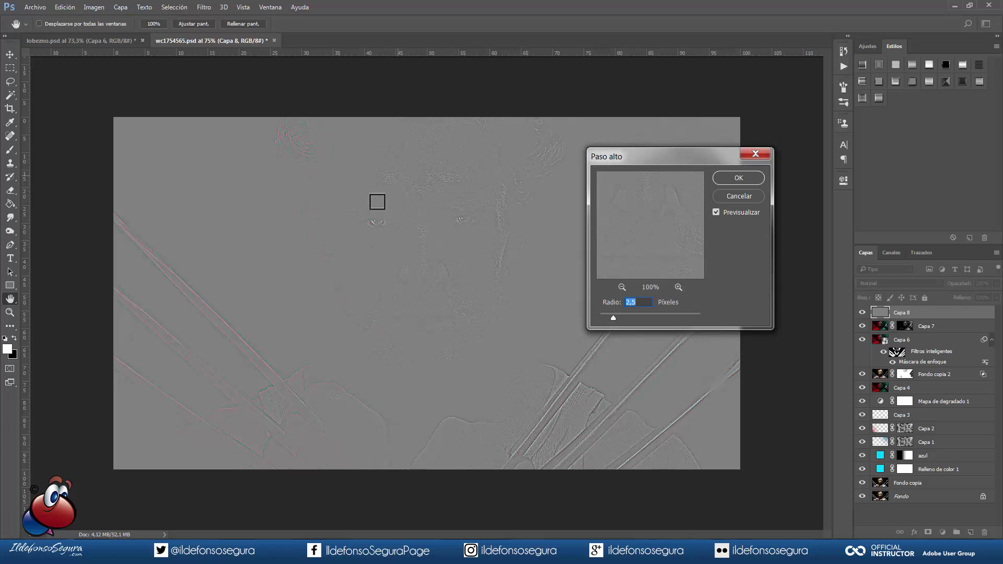
pyautogui.click(499, 206)
pyautogui.click(733, 179)
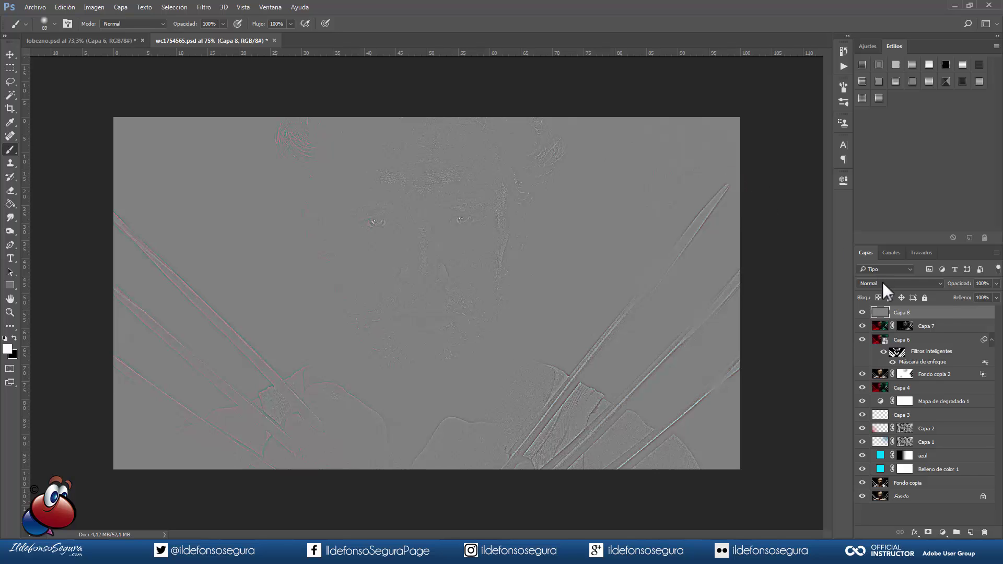
pyautogui.click(885, 290)
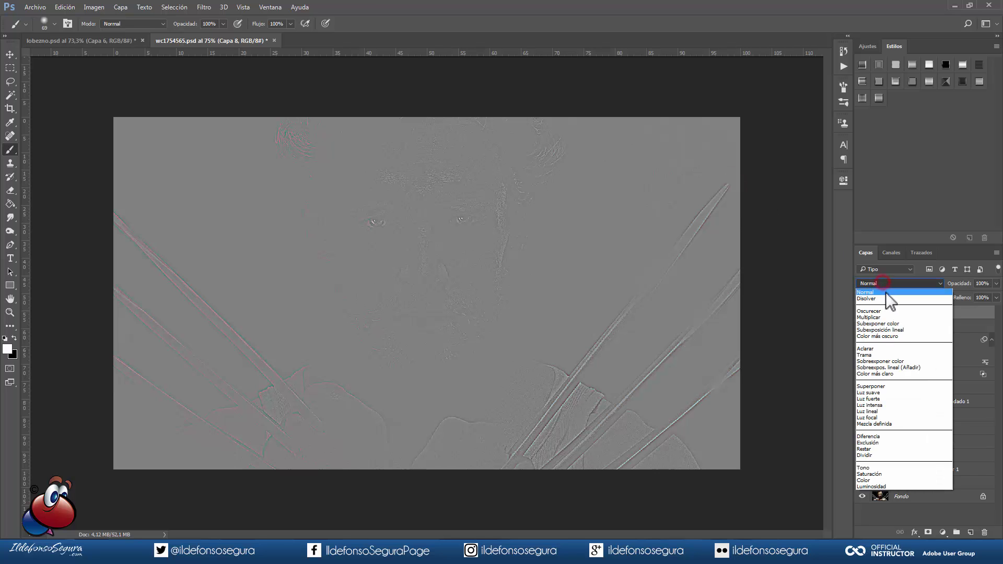
pyautogui.click(885, 399)
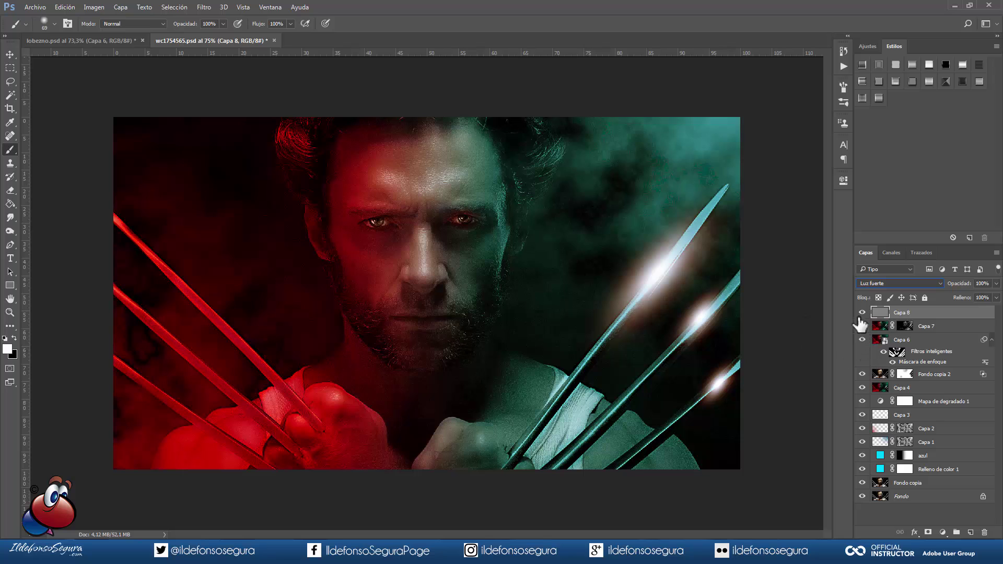
pyautogui.click(862, 313)
pyautogui.click(861, 313)
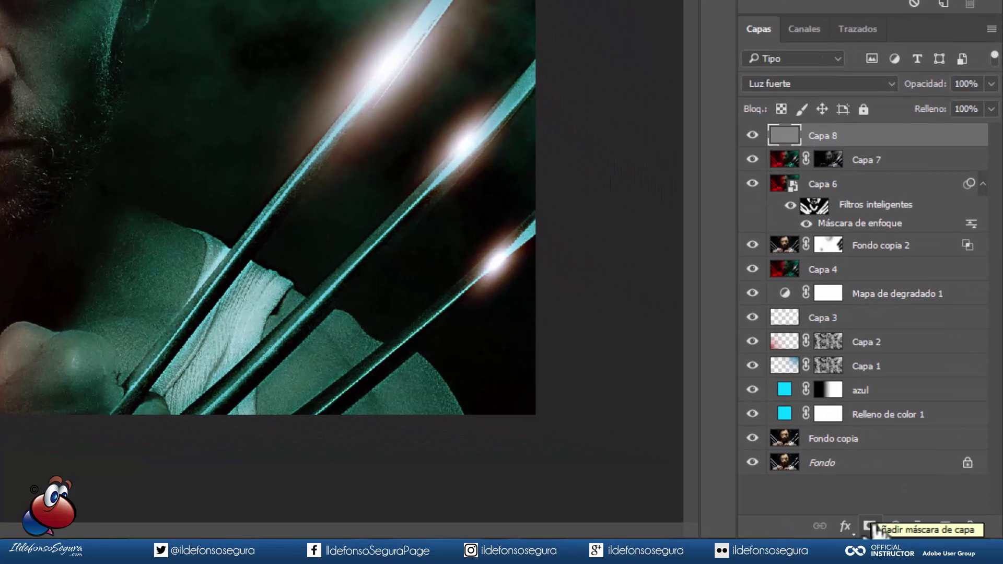
# - Give Capa 8 a black mask and paint the sharpening back over hair and both eyes
pyautogui.press('alt')
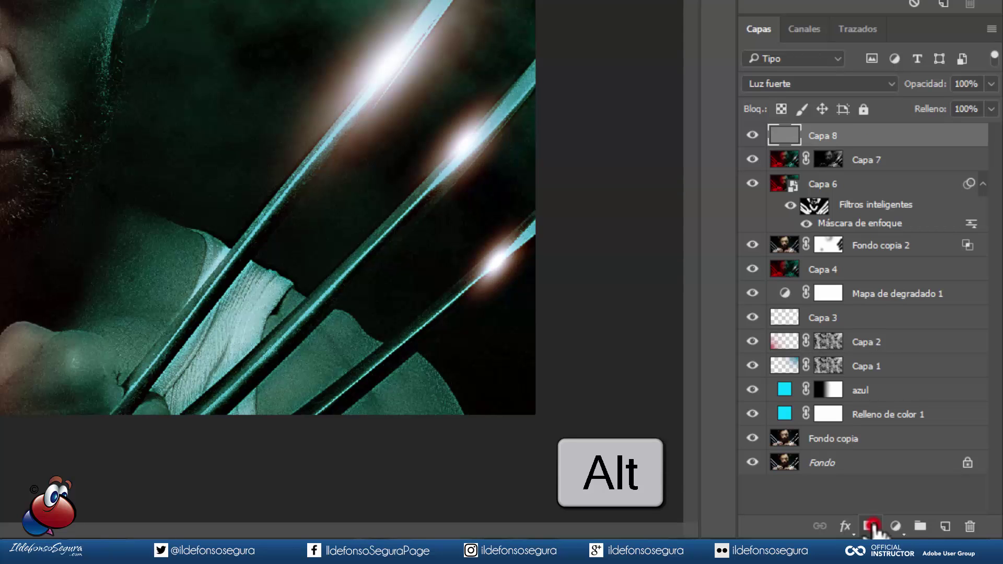
pyautogui.keyDown('alt'); pyautogui.click(872, 527); pyautogui.keyUp('alt')
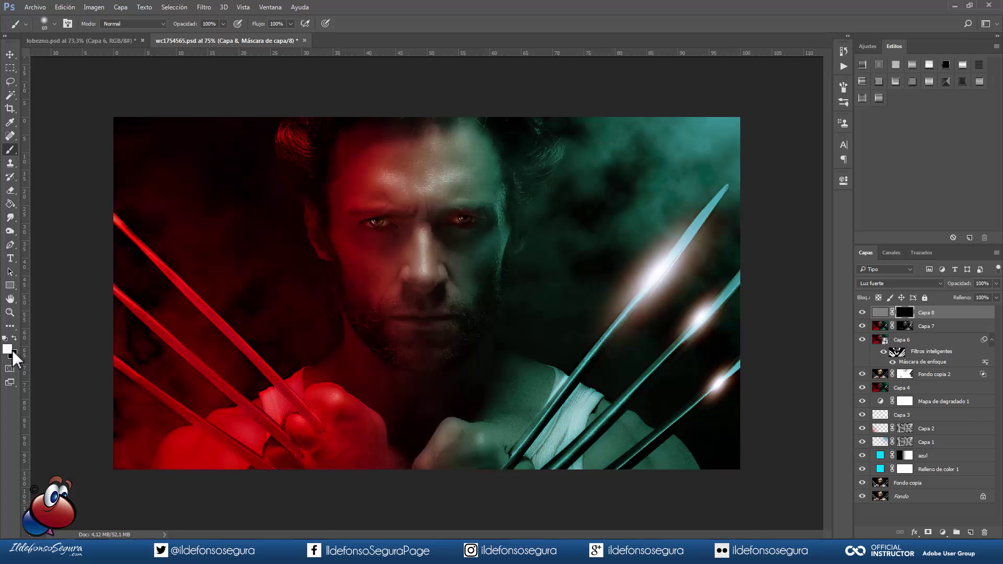
pyautogui.moveTo(246, 233); pyautogui.dragTo(274, 233)
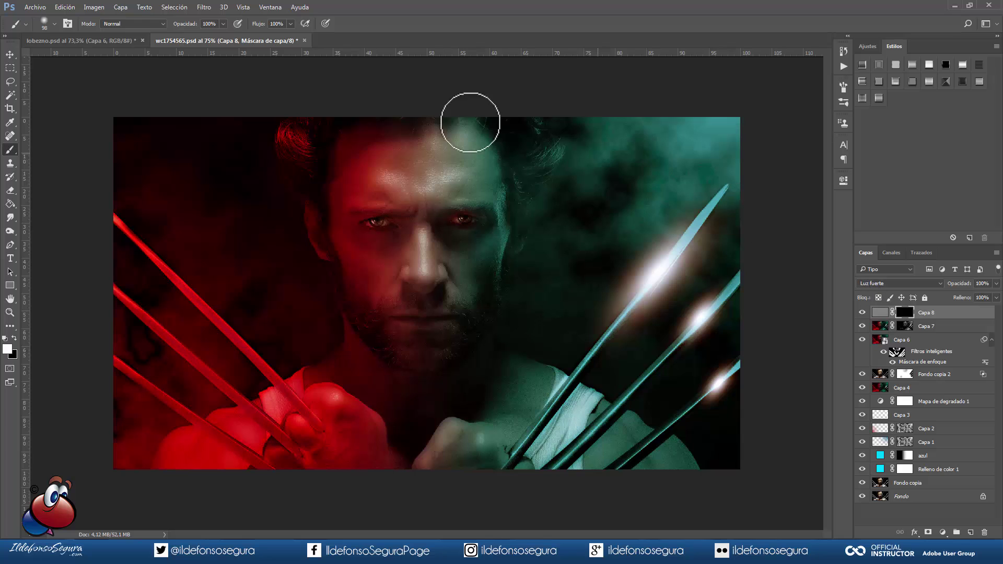
pyautogui.moveTo(301, 157); pyautogui.dragTo(307, 116)
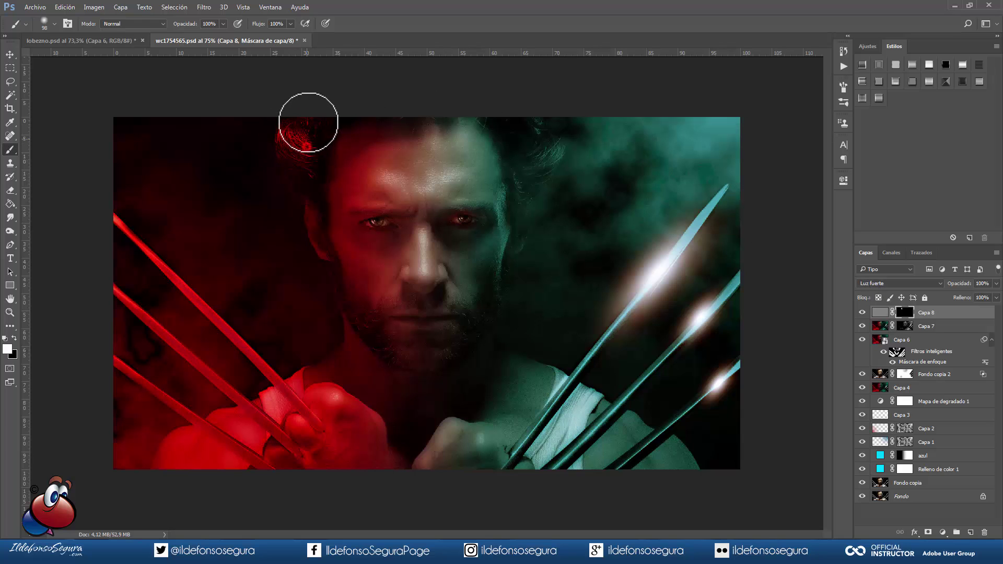
pyautogui.moveTo(537, 148)
pyautogui.mouseDown()
pyautogui.moveTo(528, 175)
pyautogui.moveTo(528, 128)
pyautogui.moveTo(529, 180)
pyautogui.mouseUp()
pyautogui.moveTo(454, 230); pyautogui.dragTo(460, 225)
pyautogui.moveTo(401, 231); pyautogui.dragTo(373, 220)
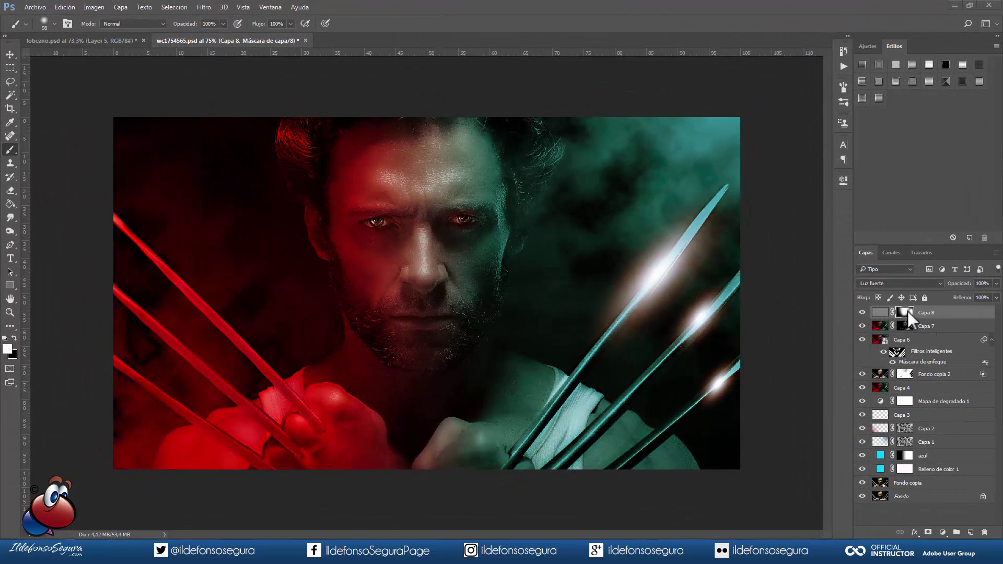
# - Check Capa 8's mask on its own, then return to the full-colour composite
pyautogui.keyDown('alt'); pyautogui.click(905, 311); pyautogui.keyUp('alt')
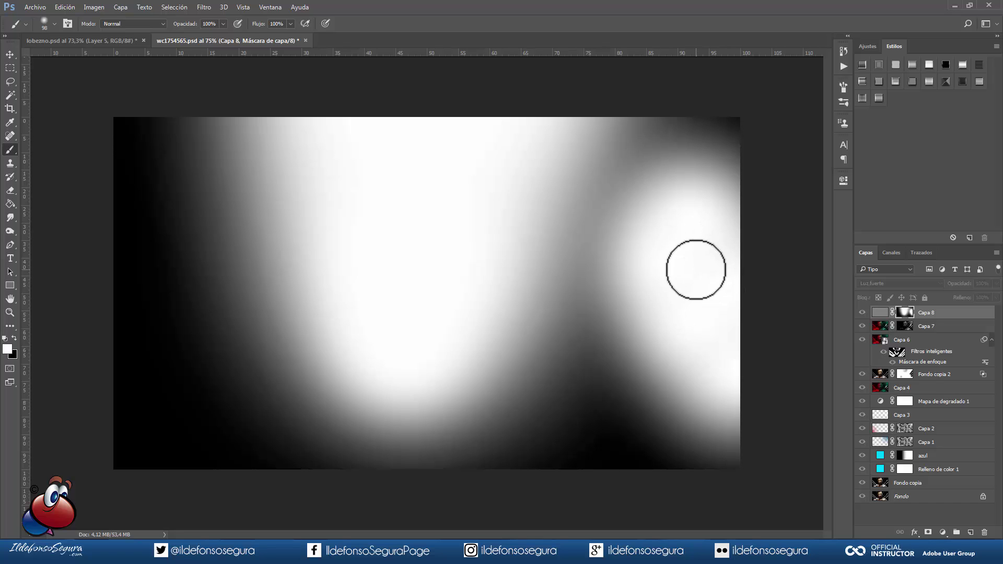
pyautogui.keyDown('alt'); pyautogui.click(904, 314); pyautogui.keyUp('alt')
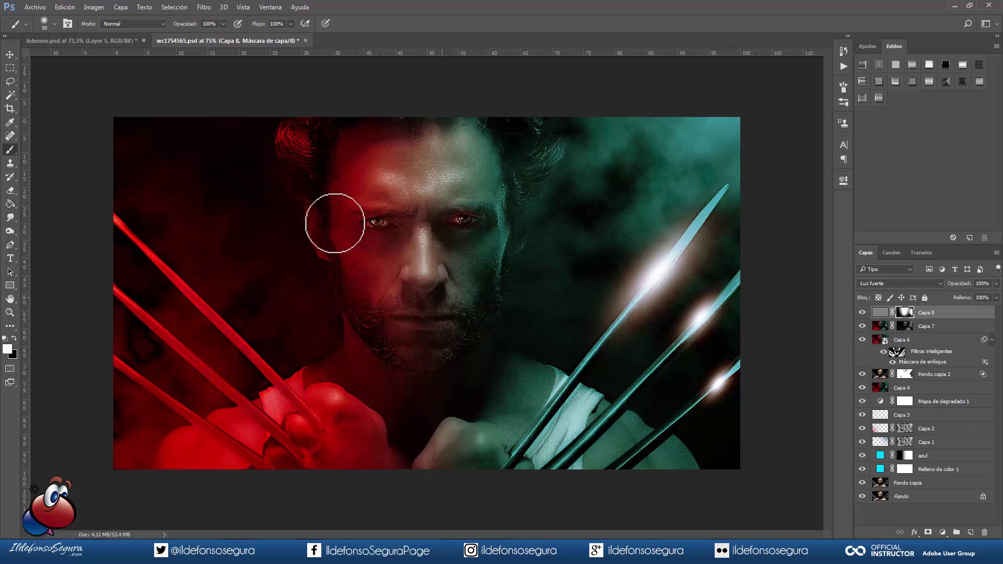
pyautogui.click(41, 7)
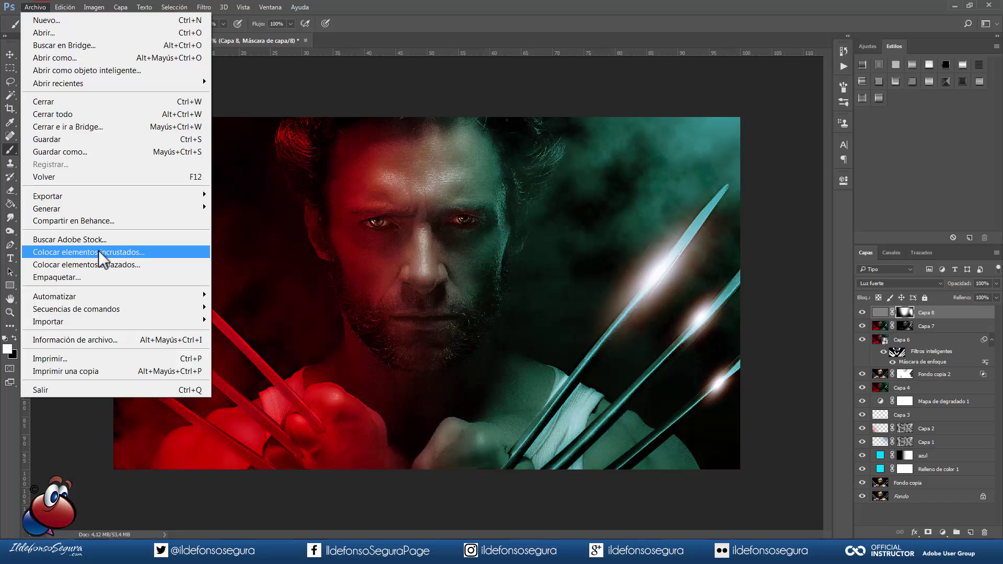
# - Place the ambiente smoke image as an embedded layer over the artwork
pyautogui.click(98, 252)
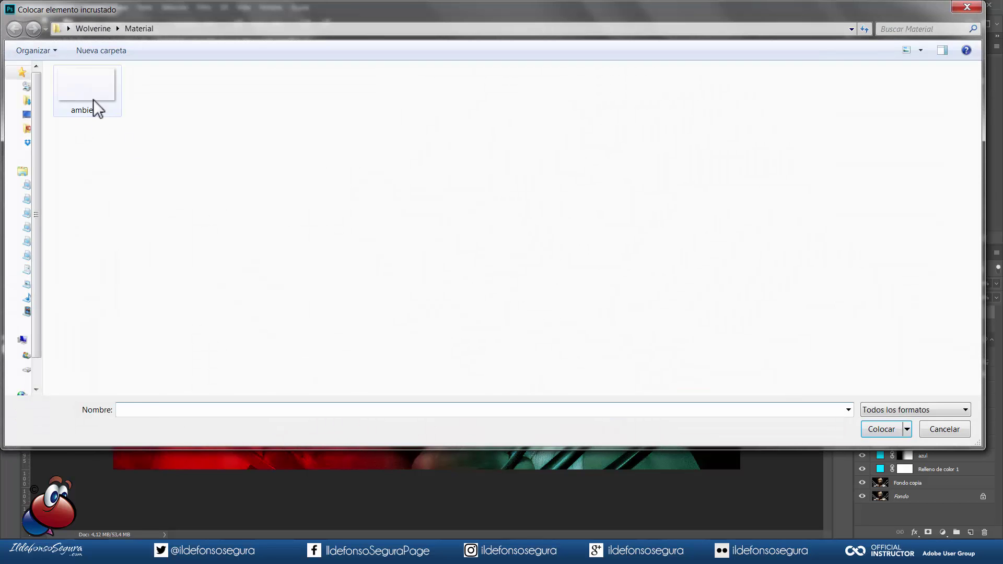
pyautogui.click(93, 100)
pyautogui.click(884, 433)
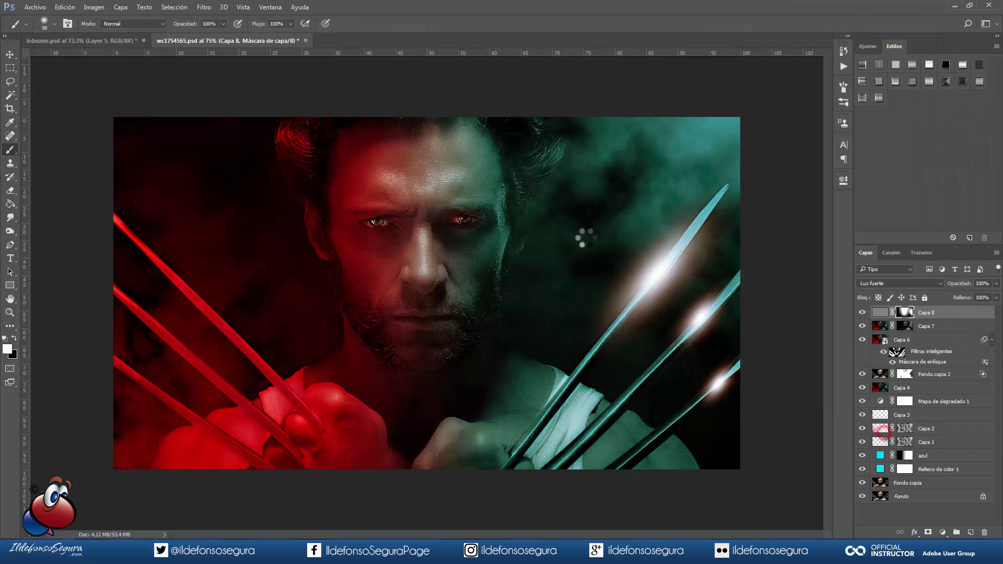
pyautogui.click(391, 22)
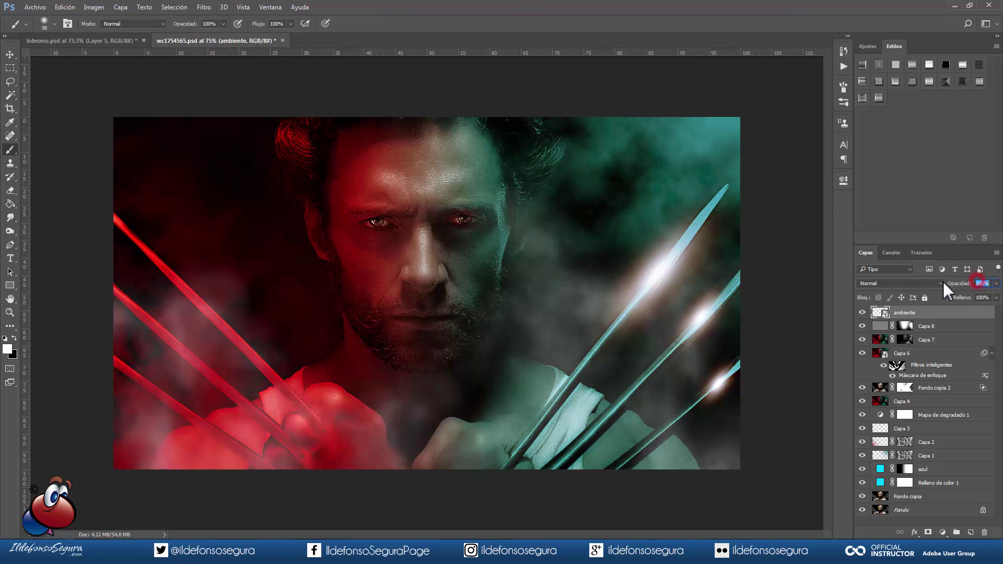
# - Set the ambiente layer's opacity to 50%
pyautogui.write('50')
pyautogui.press('Return')
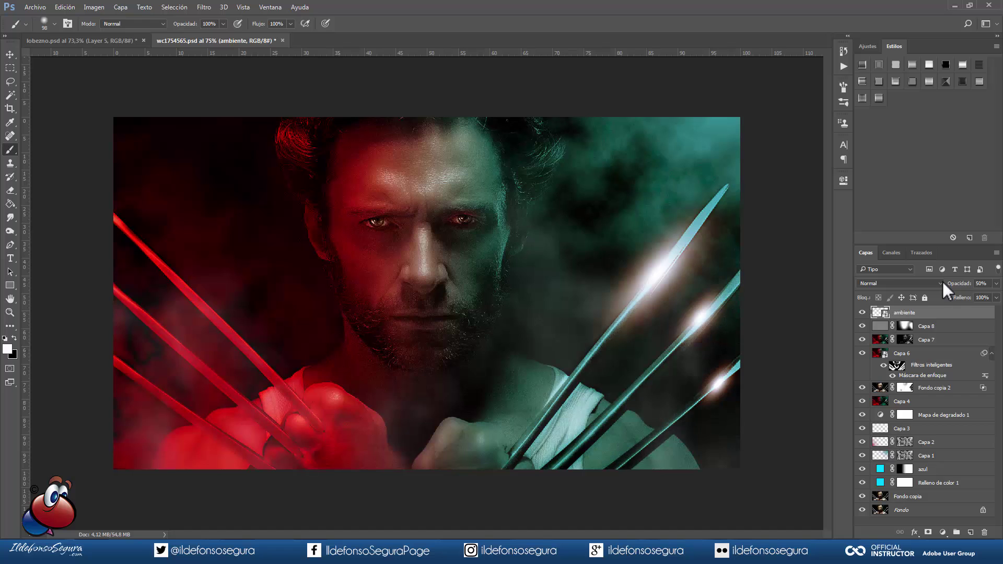
pyautogui.click(944, 534)
# - Clip a colorized Hue/Saturation layer to ambiente with hue 18, saturation 30, lightness -54
pyautogui.click(838, 395)
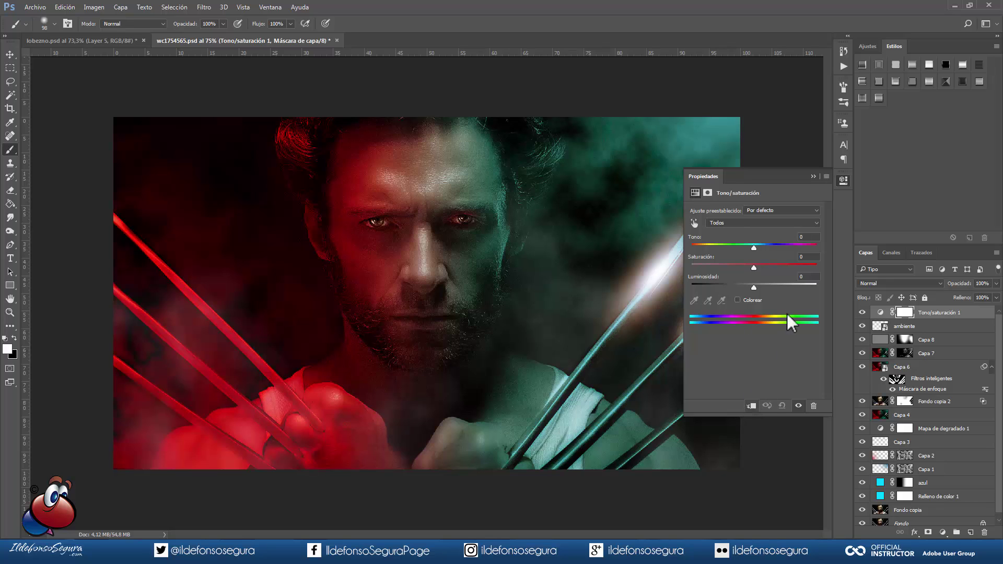
pyautogui.click(751, 406)
pyautogui.click(737, 299)
pyautogui.moveTo(695, 246); pyautogui.dragTo(702, 247)
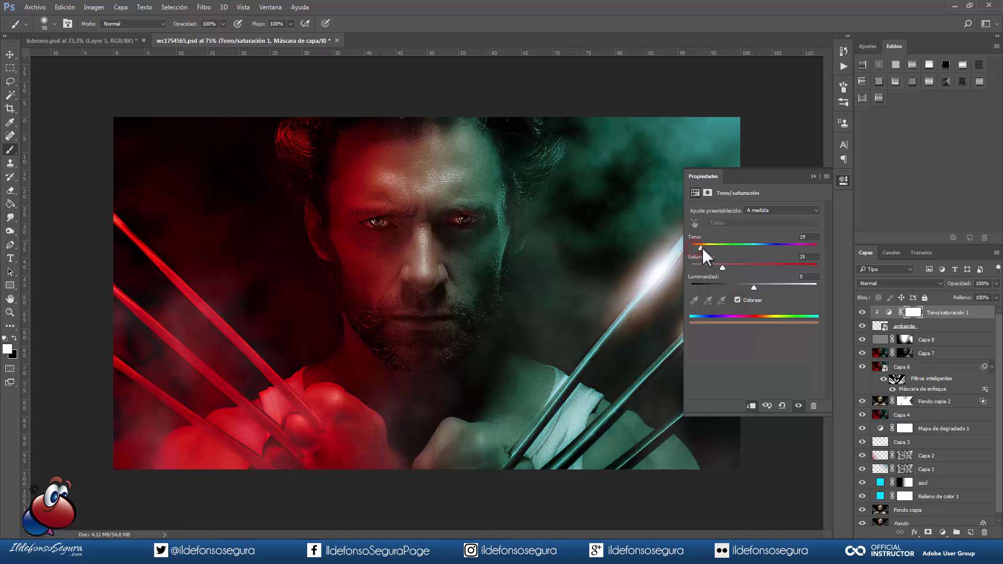
pyautogui.moveTo(751, 286); pyautogui.dragTo(724, 286)
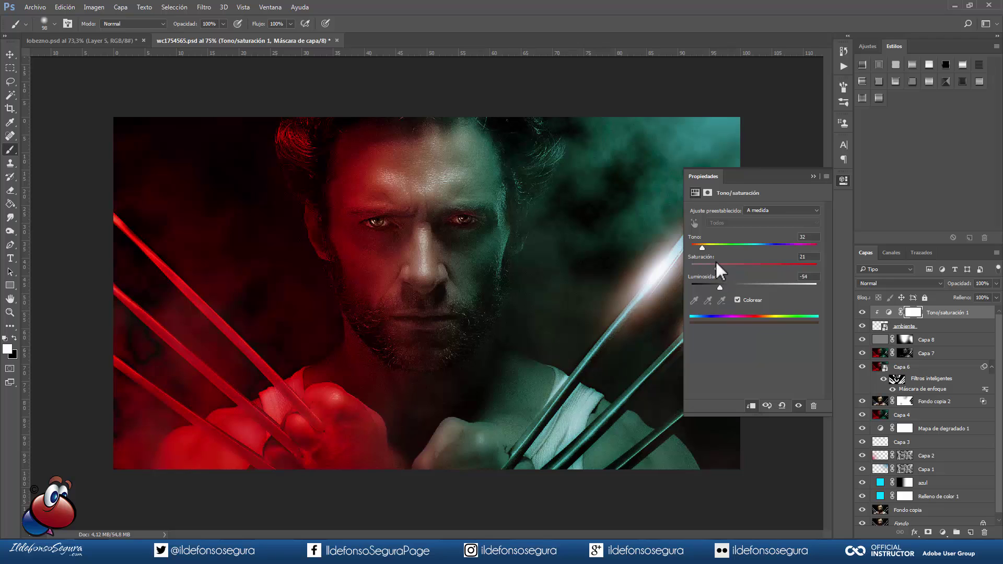
pyautogui.moveTo(742, 270); pyautogui.dragTo(753, 272)
pyautogui.click(809, 176)
pyautogui.press('F2')
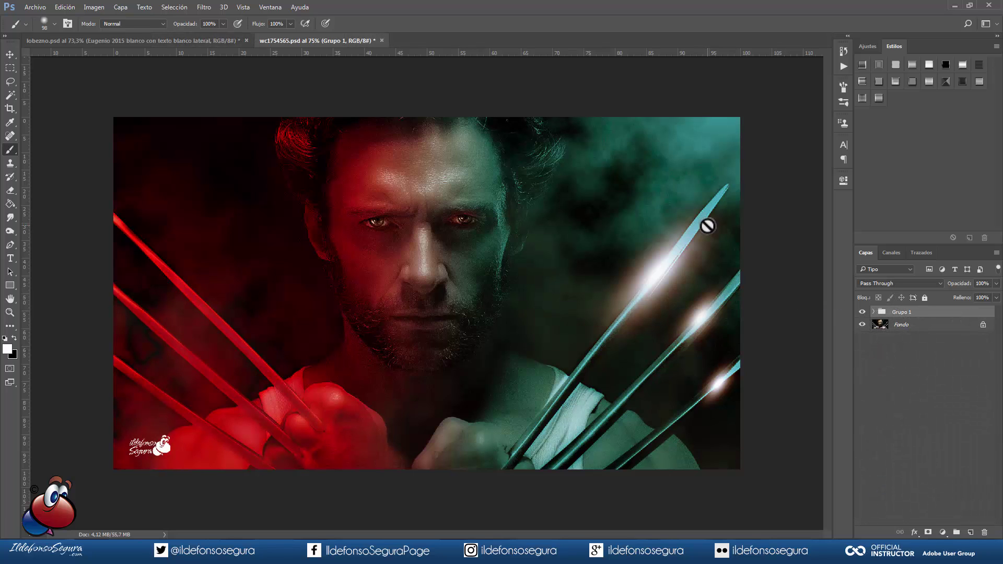
# - Hide and reshow Grupo 1 to compare the original photo with the finished composite
pyautogui.click(862, 312)
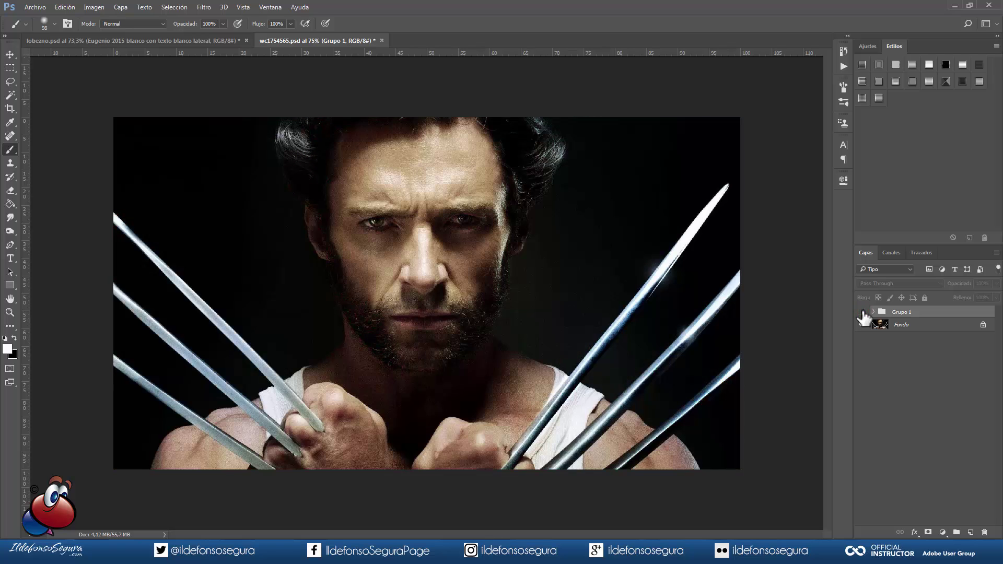
pyautogui.click(862, 313)
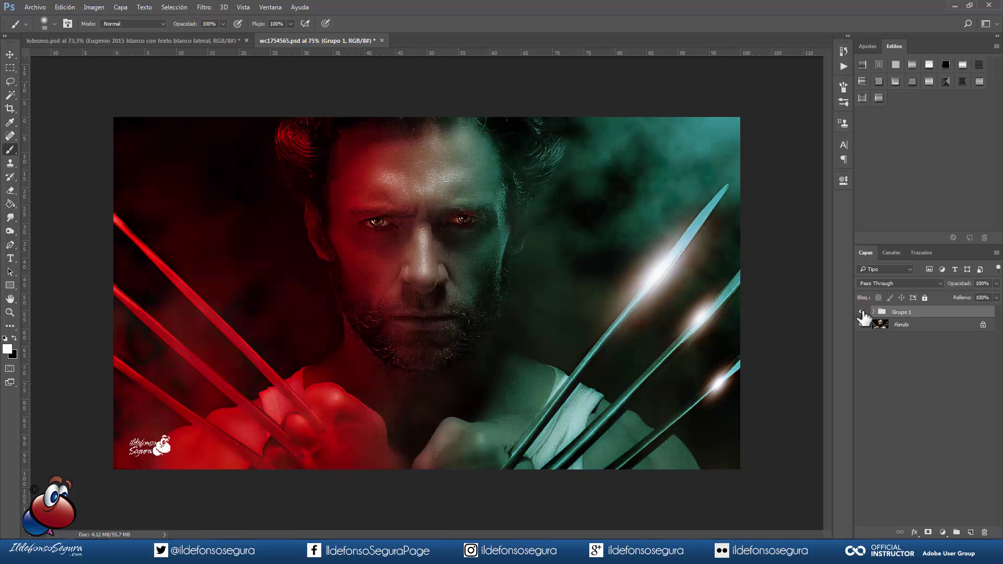